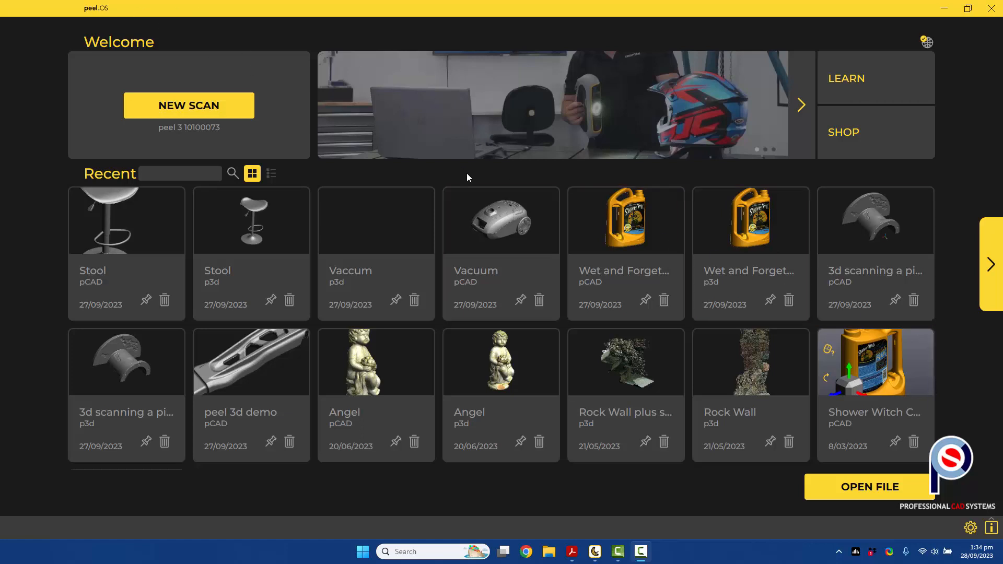
- Open the peel.CAD session file "peel 3d demo" from the "peel 3d - getting started - part 1" folder
click(868, 488)
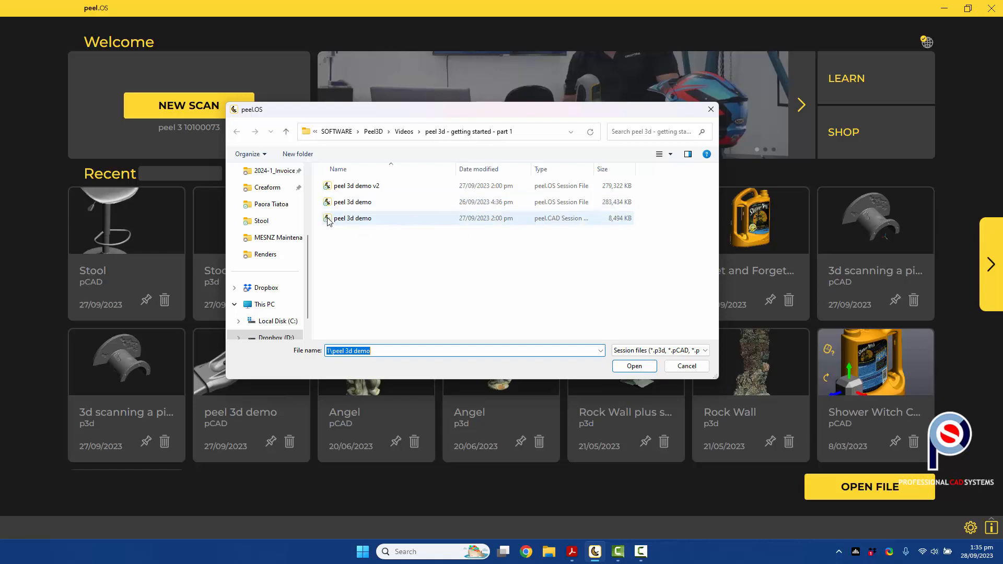
double_click(356, 219)
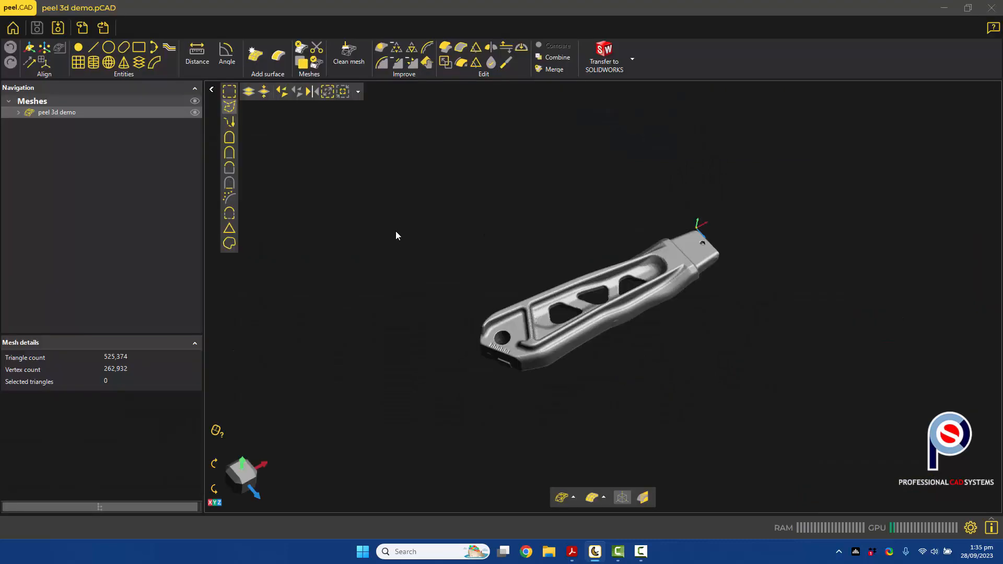
middle_drag(621, 322, 568, 309)
scroll(569, 309, up, 3)
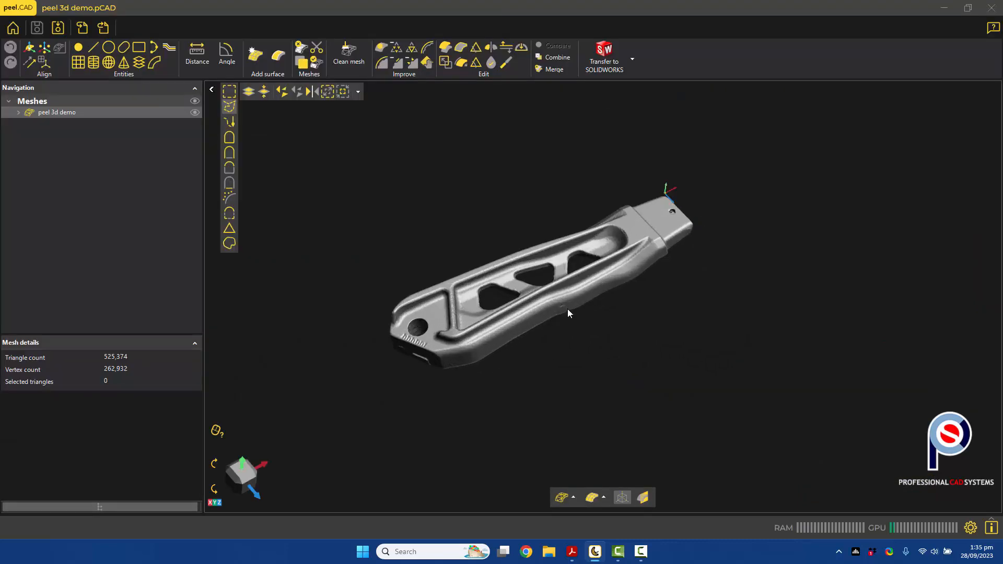
drag(525, 284, 506, 263)
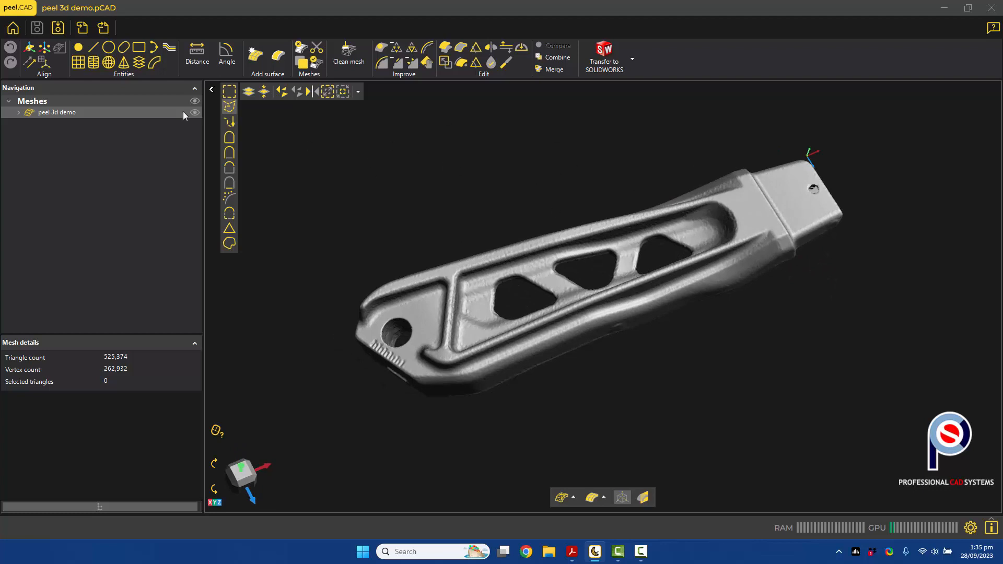
- Import the peel.OS session file "peel 3d demo" into the open session as an additional mesh
click(81, 29)
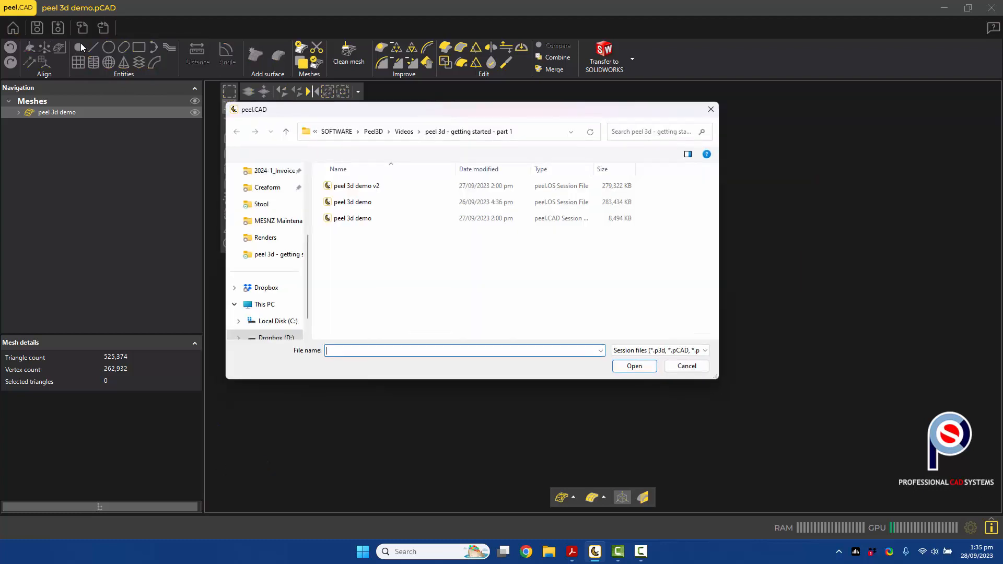
click(560, 205)
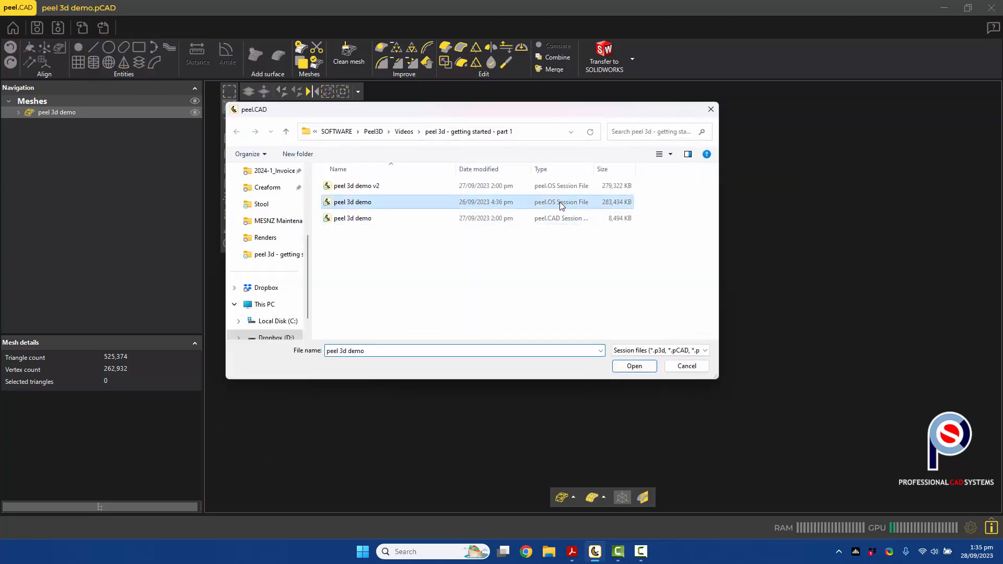
double_click(572, 205)
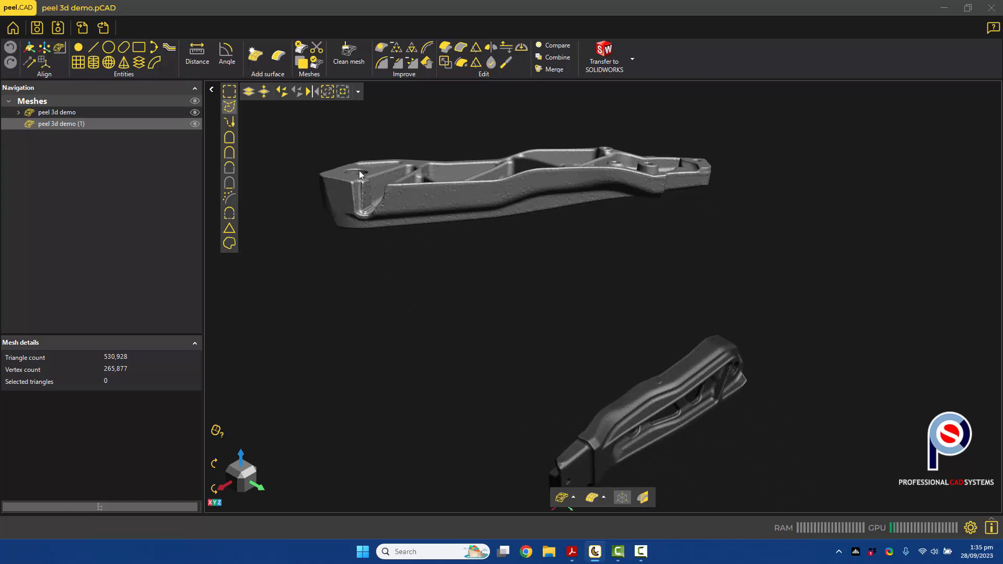
drag(390, 176, 441, 201)
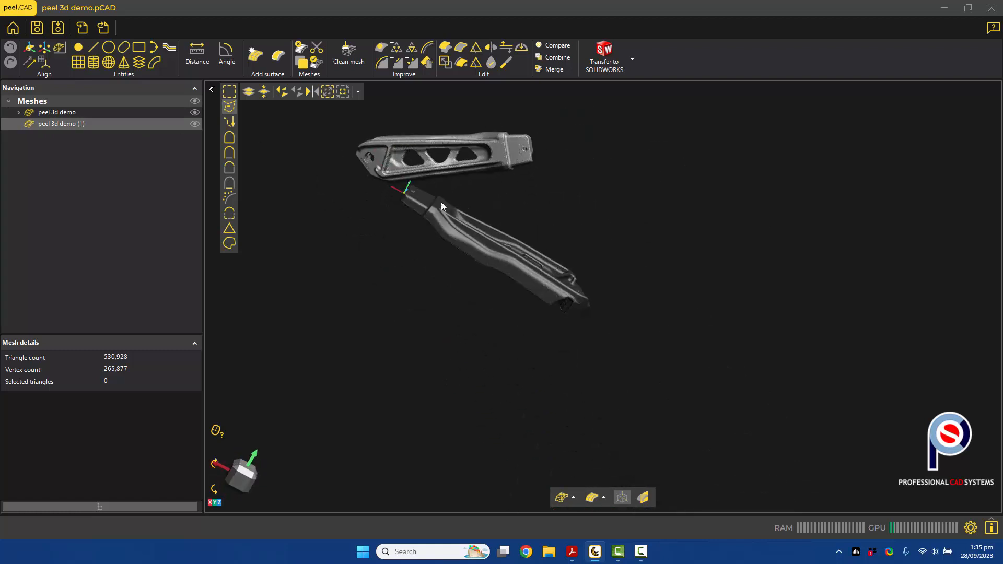
scroll(441, 201, up, 3)
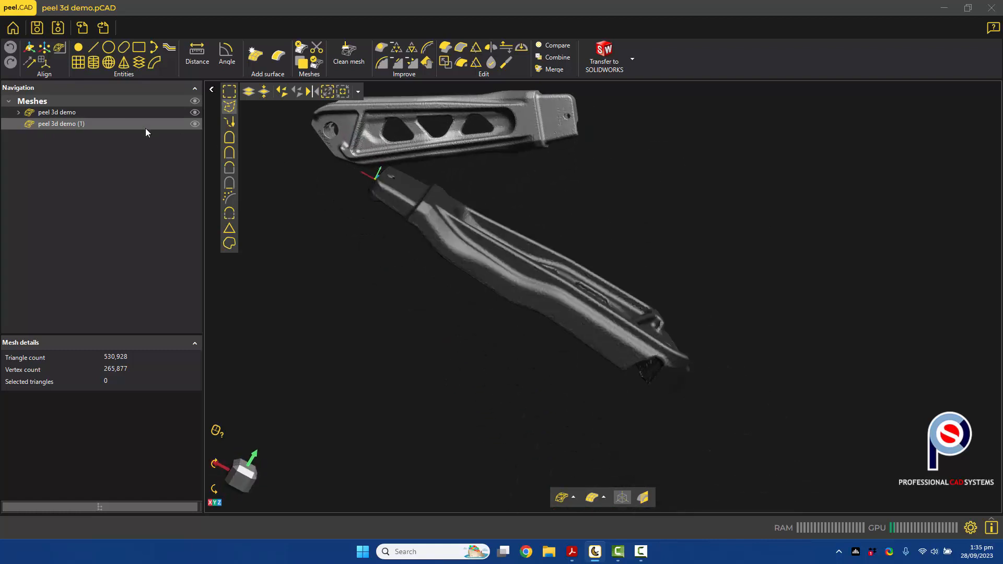
- Delete the imported duplicate mesh "peel 3d demo (1)"
right_click(50, 123)
click(57, 211)
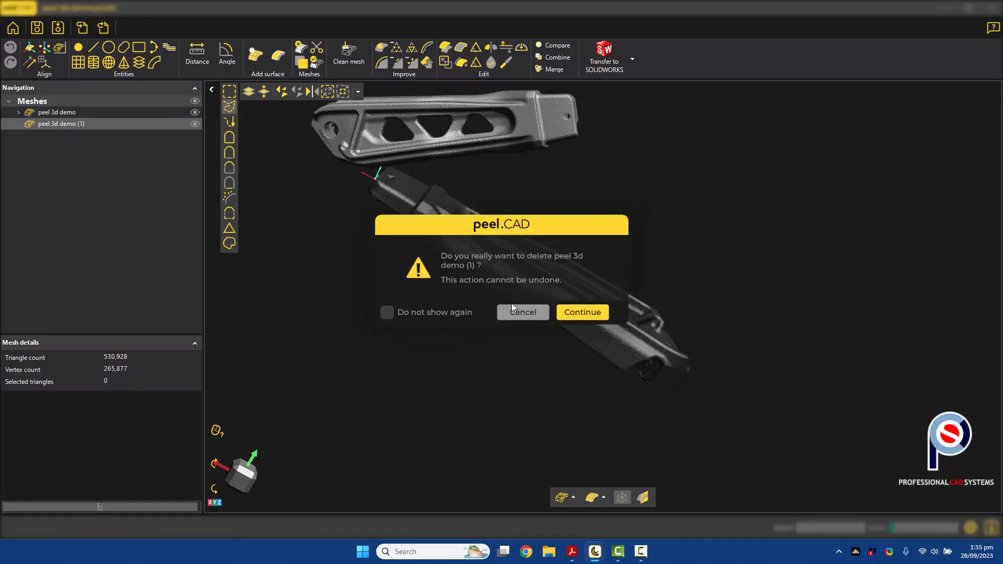
click(585, 314)
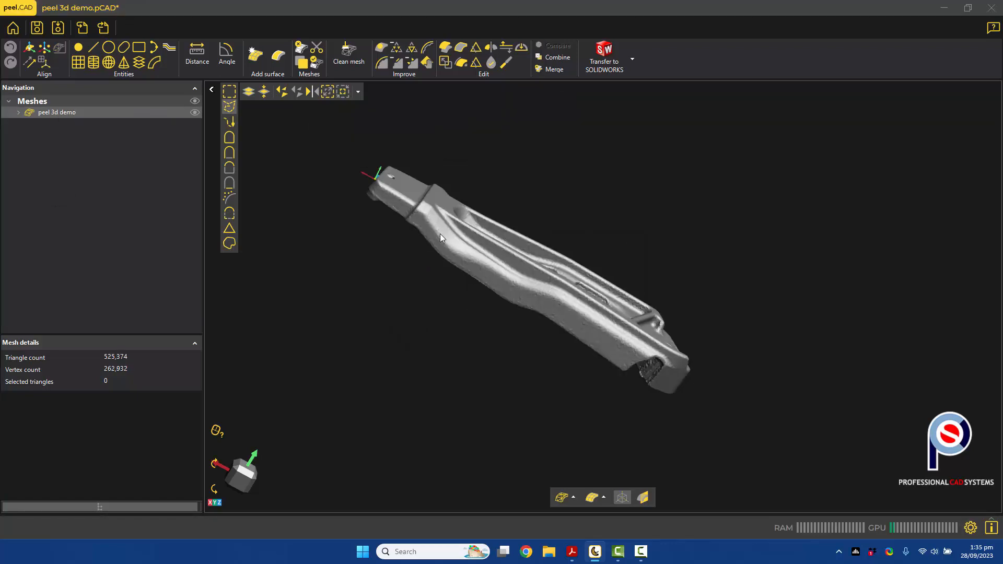
- Fit a plane entity to the flat ribbed-side face surrounding the large end hole, using a selection tolerance of 15
right_drag(439, 234, 476, 272)
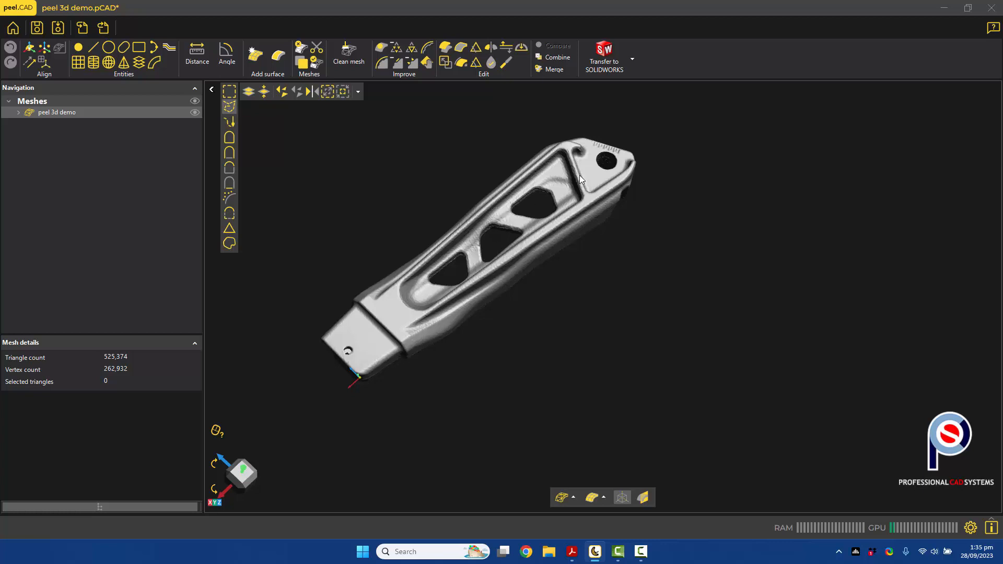
right_drag(585, 184, 633, 203)
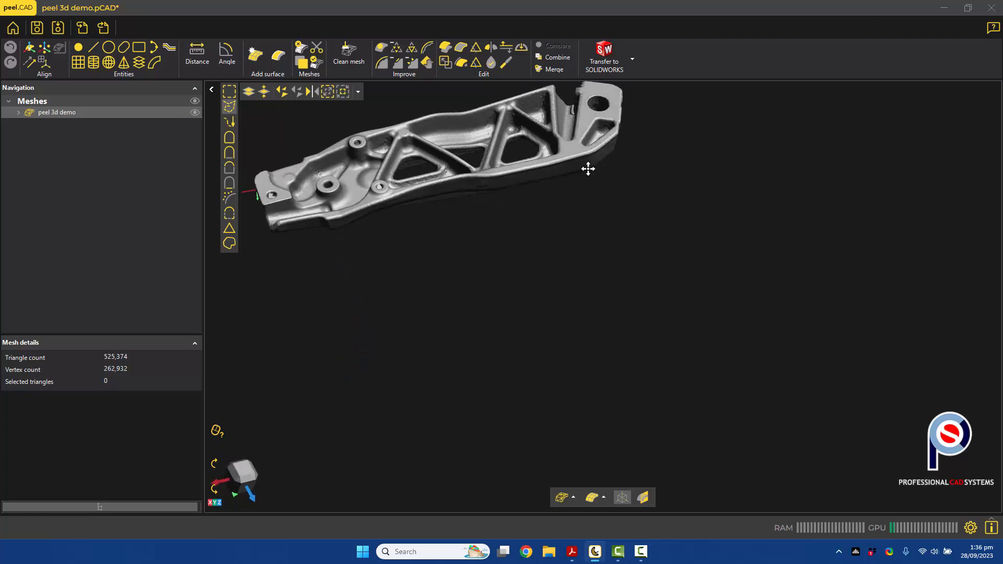
middle_drag(586, 168, 619, 209)
scroll(609, 191, up, 2)
middle_drag(597, 167, 721, 189)
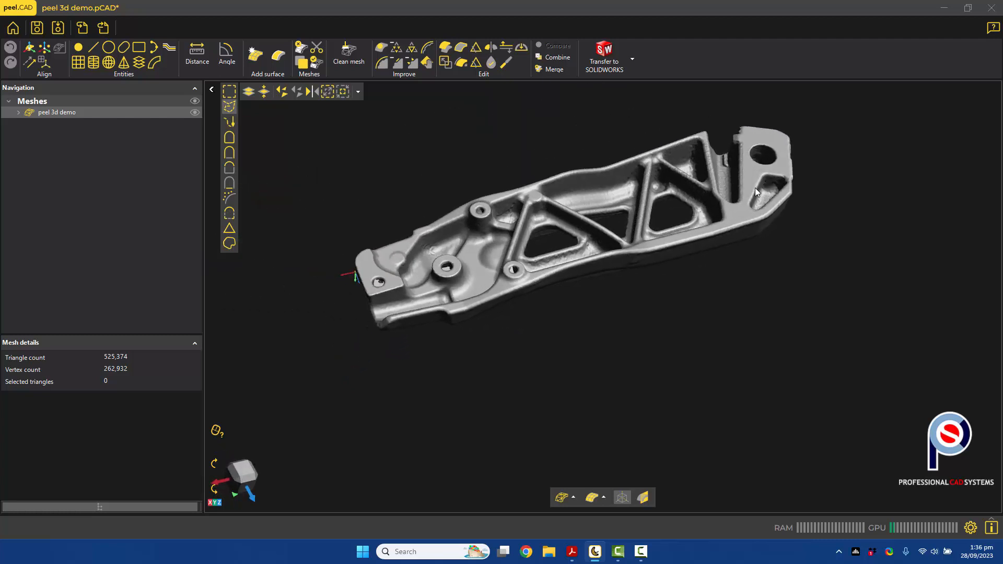
mouse_move(755, 187)
right_down()
mouse_move(749, 206)
mouse_move(742, 189)
right_up()
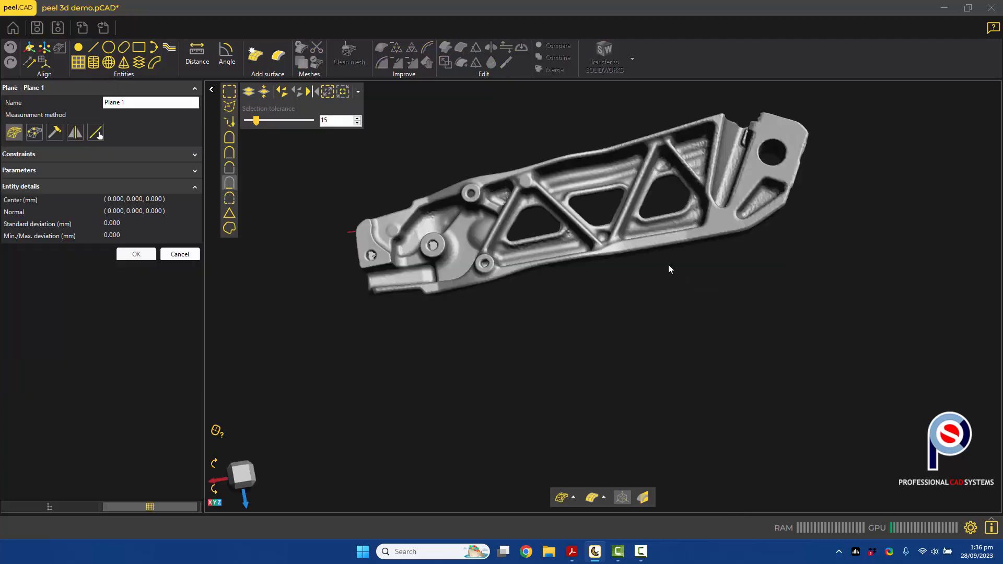
click(791, 132)
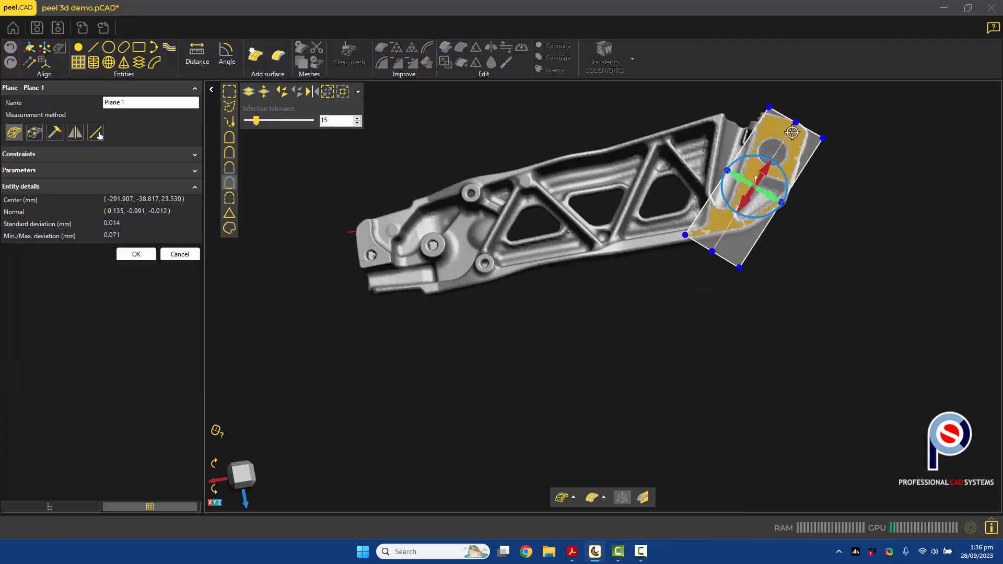
scroll(798, 163, up, 3)
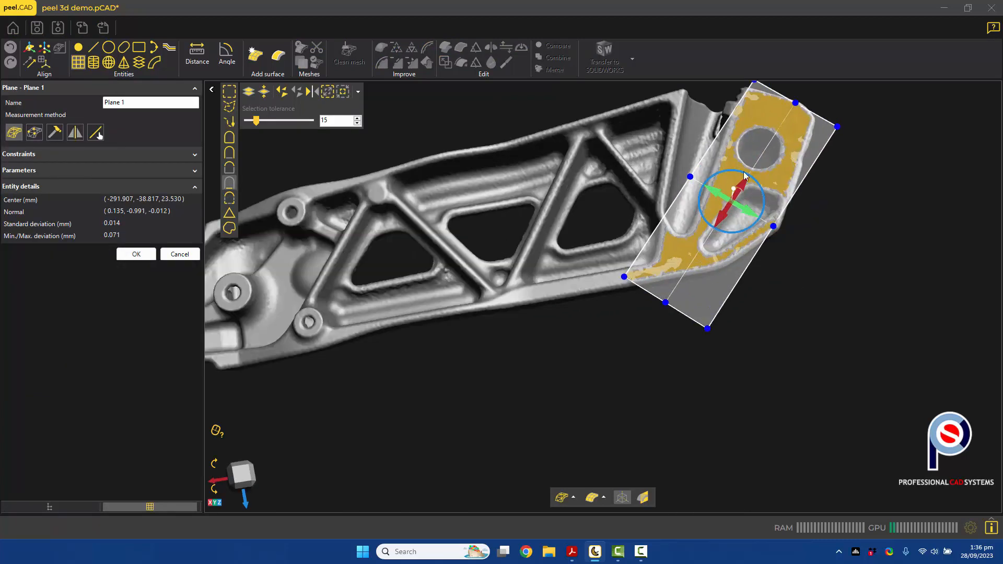
click(135, 254)
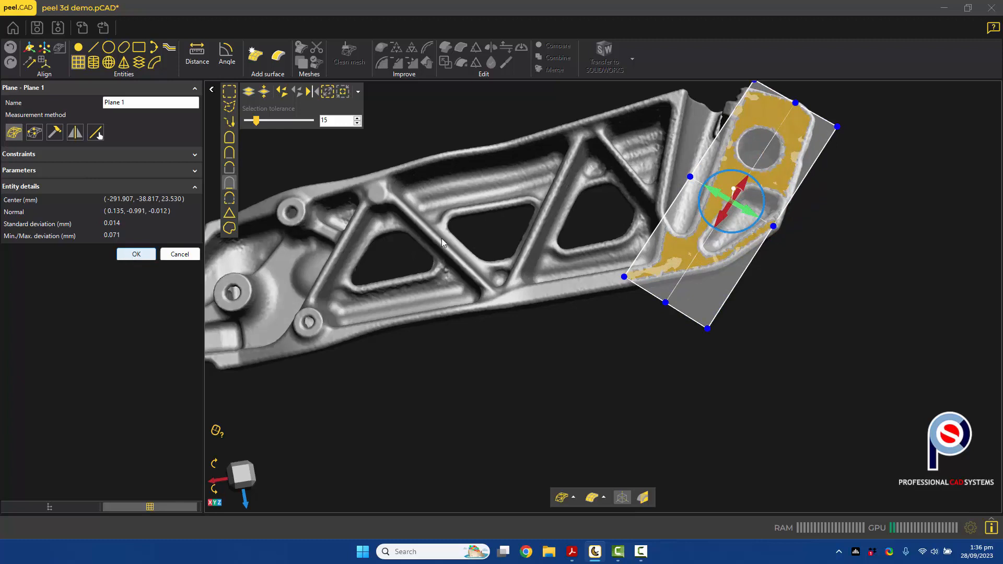
- Fit a cylinder entity to the inner wall of the large hole at the end of the part
right_drag(738, 167, 738, 176)
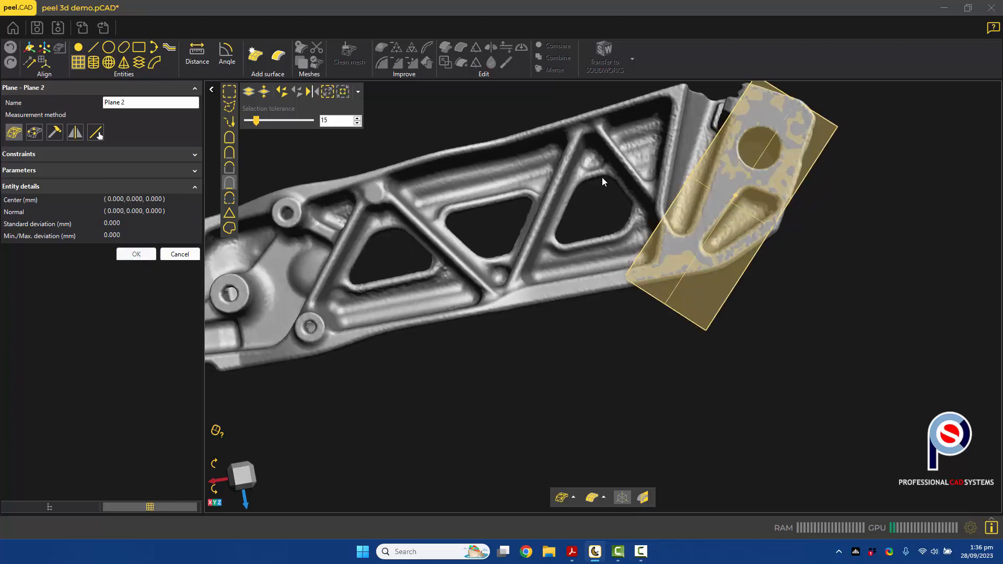
click(93, 63)
click(94, 154)
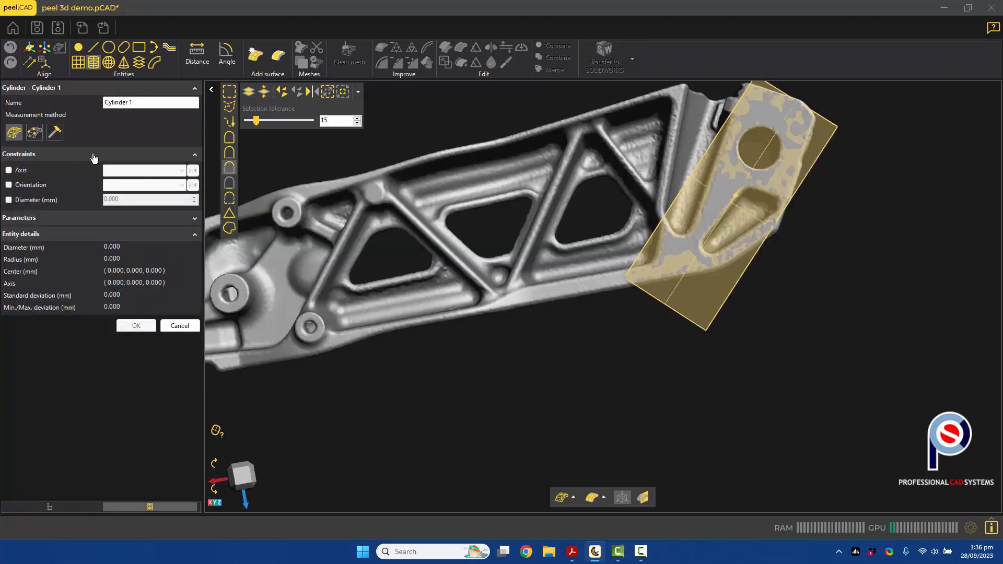
drag(725, 168, 740, 267)
scroll(775, 155, up, 3)
middle_drag(775, 155, 606, 235)
drag(581, 243, 567, 244)
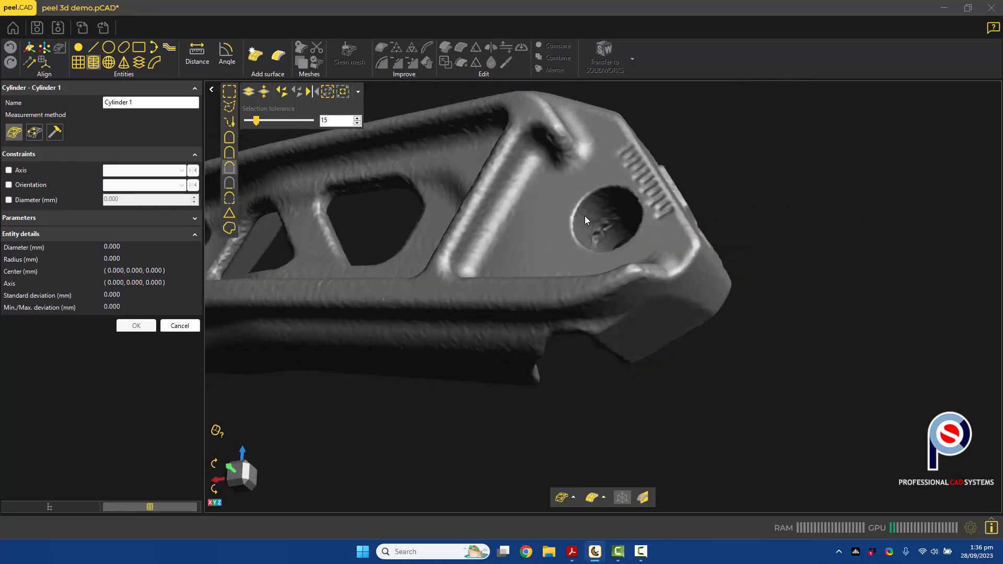
click(585, 219)
drag(568, 220, 542, 244)
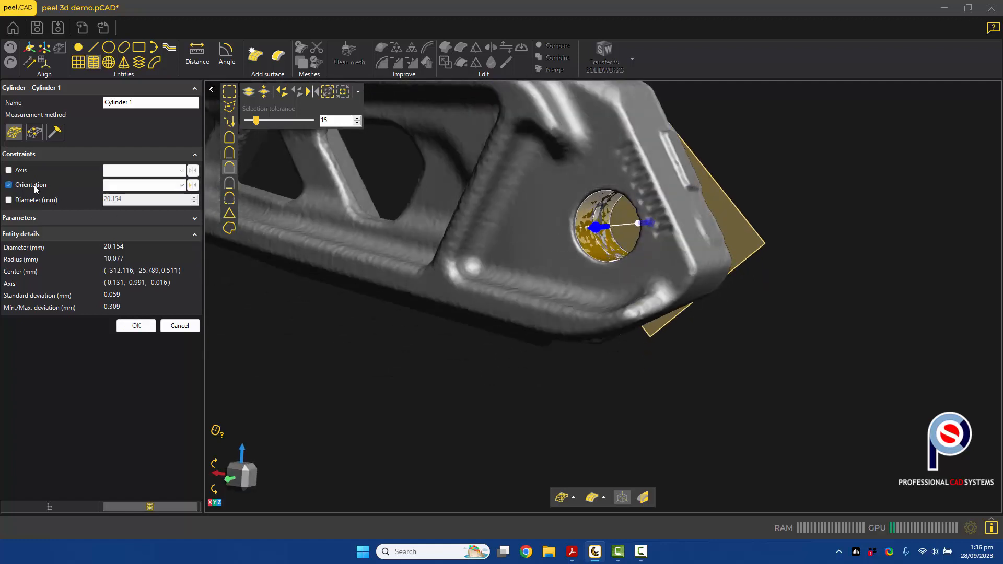
- Constrain the cylinder's orientation to Plane 1 - Normal
click(135, 185)
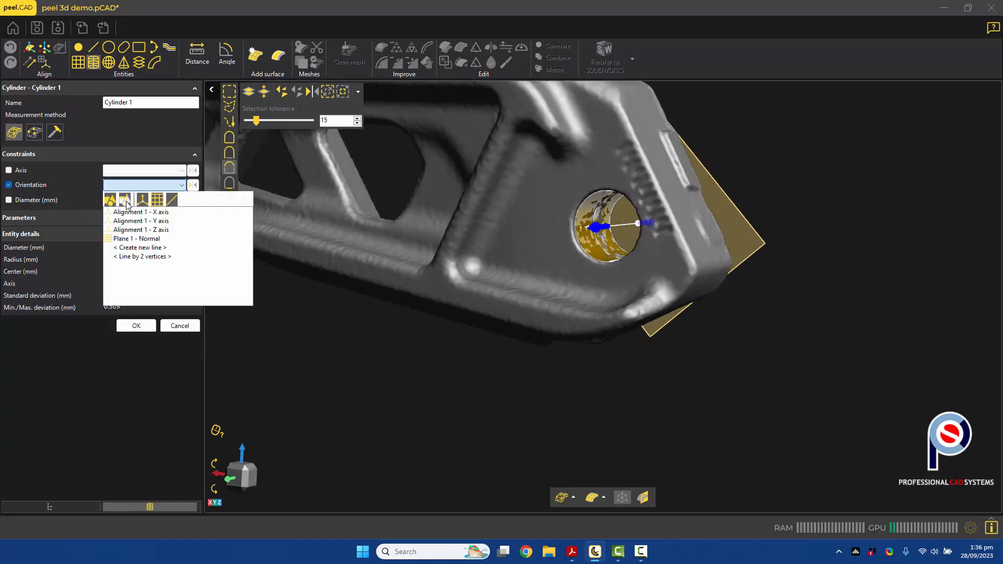
click(126, 200)
click(127, 239)
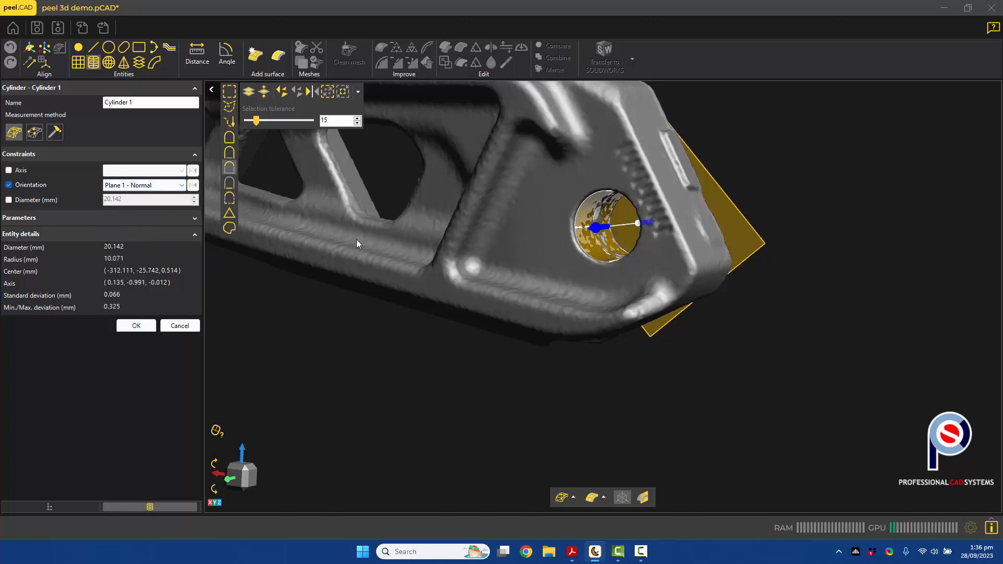
- Extend the hole's cylinder along its axis in both directions and accept it
middle_drag(359, 243, 497, 224)
drag(570, 227, 567, 212)
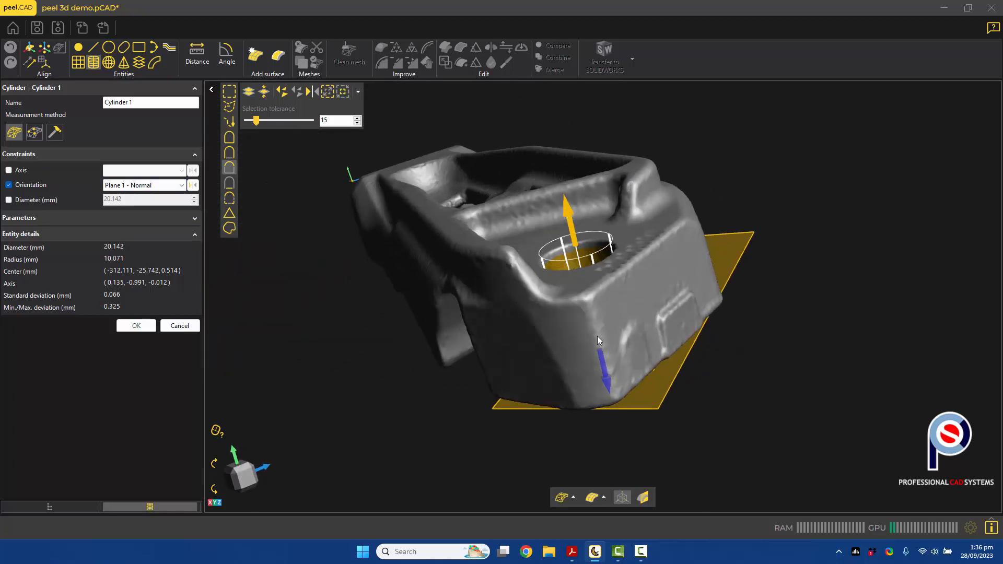
drag(606, 375, 615, 405)
middle_drag(530, 295, 574, 334)
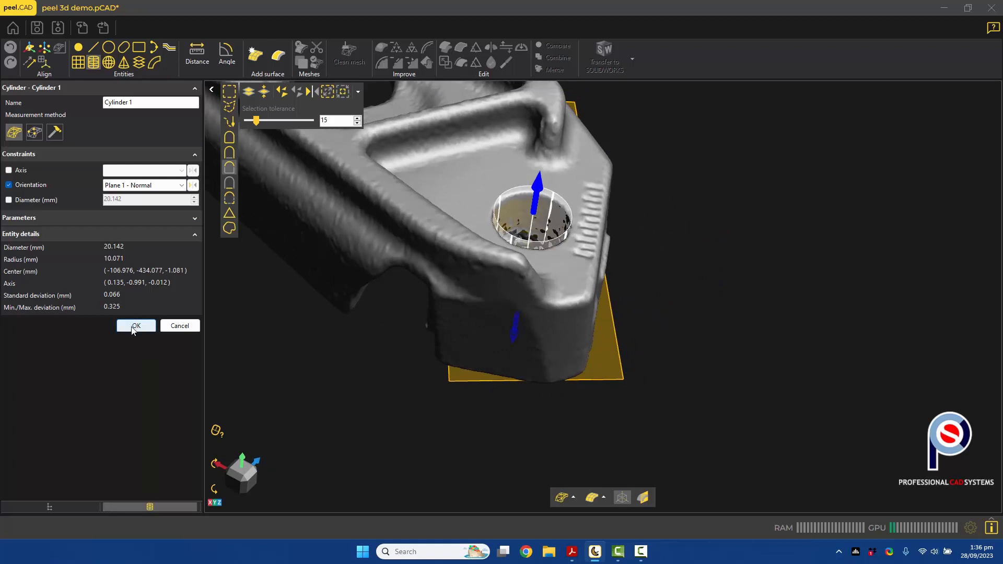
click(134, 326)
- Fit a second plane entity to the flat top of the largest round boss near the narrow end of the part
middle_drag(481, 271, 523, 178)
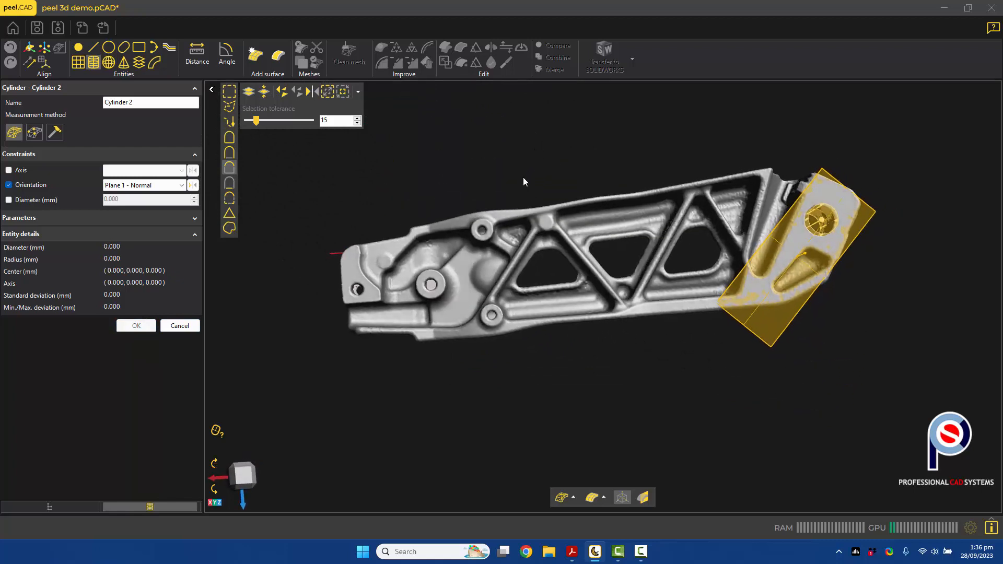
scroll(401, 302, up, 3)
middle_drag(421, 293, 475, 277)
scroll(512, 296, up, 3)
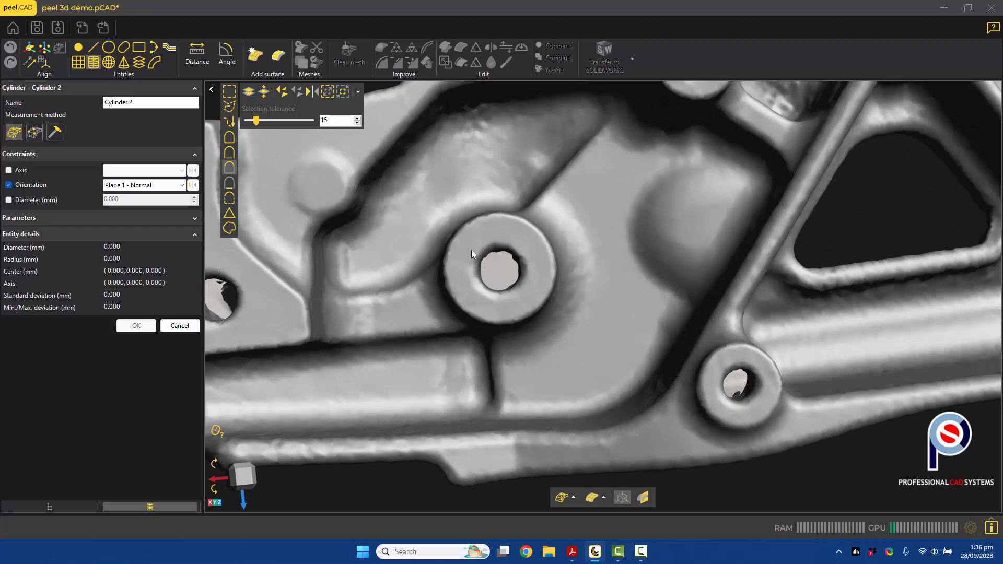
scroll(477, 239, down, 7)
scroll(459, 256, up, 2)
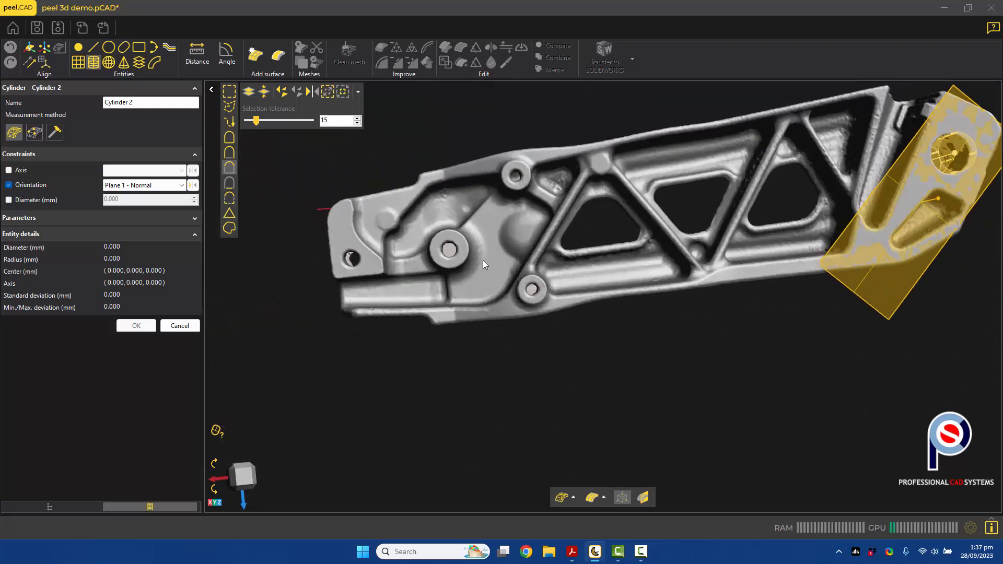
middle_drag(483, 260, 438, 219)
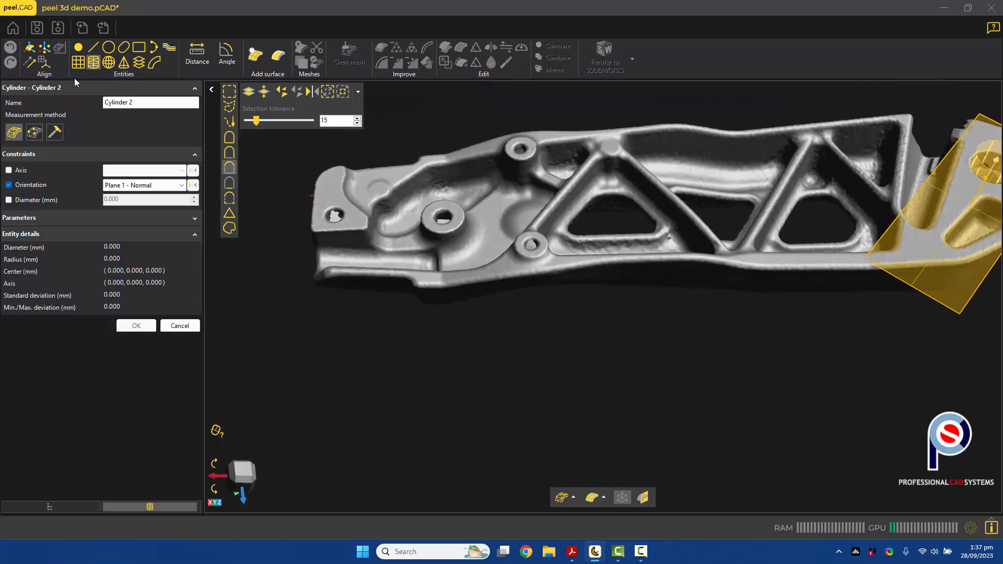
click(74, 61)
scroll(419, 211, up, 4)
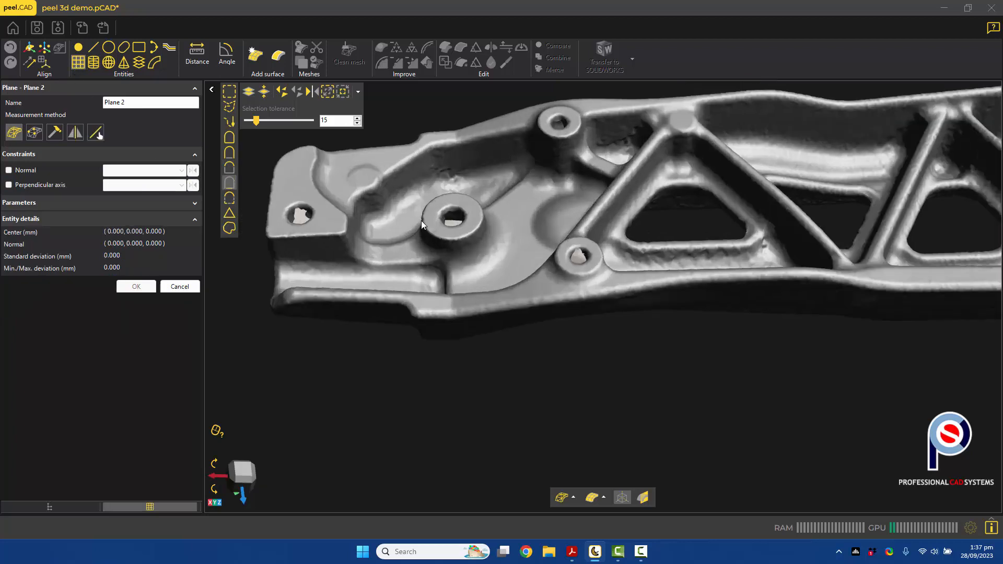
click(437, 211)
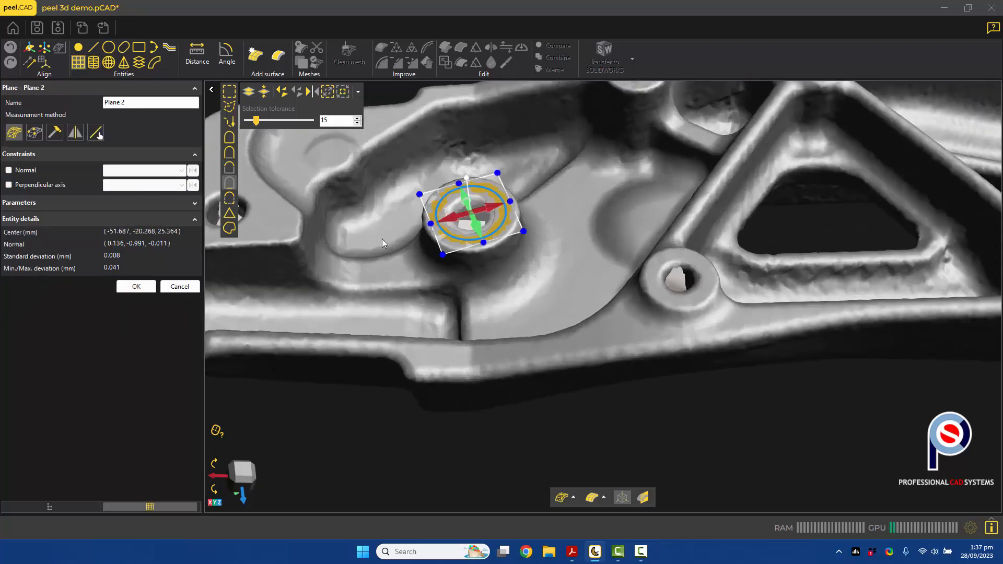
click(128, 289)
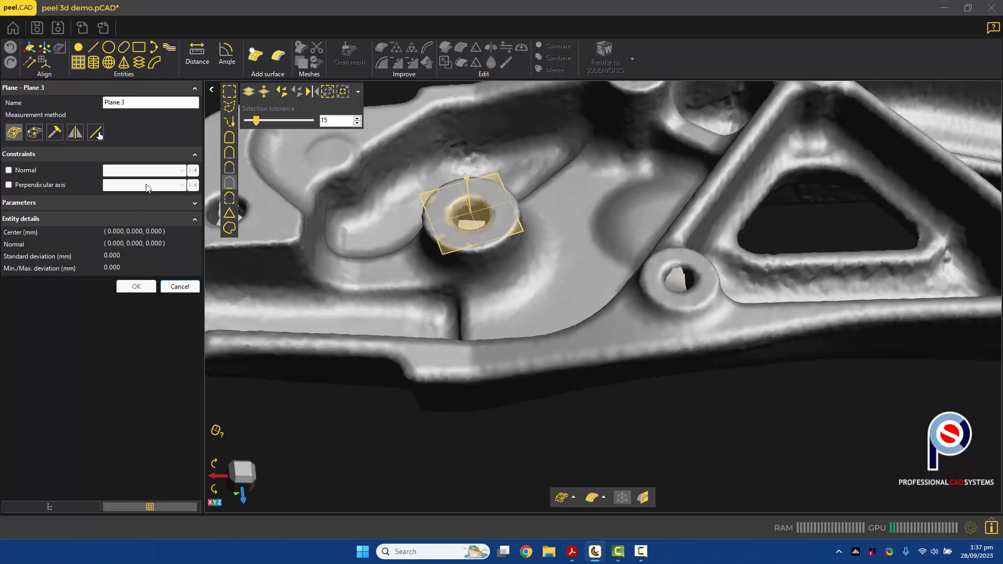
- Fit a circle entity to the hole in the large round boss, using Plane 2 as the constraining plane
click(111, 53)
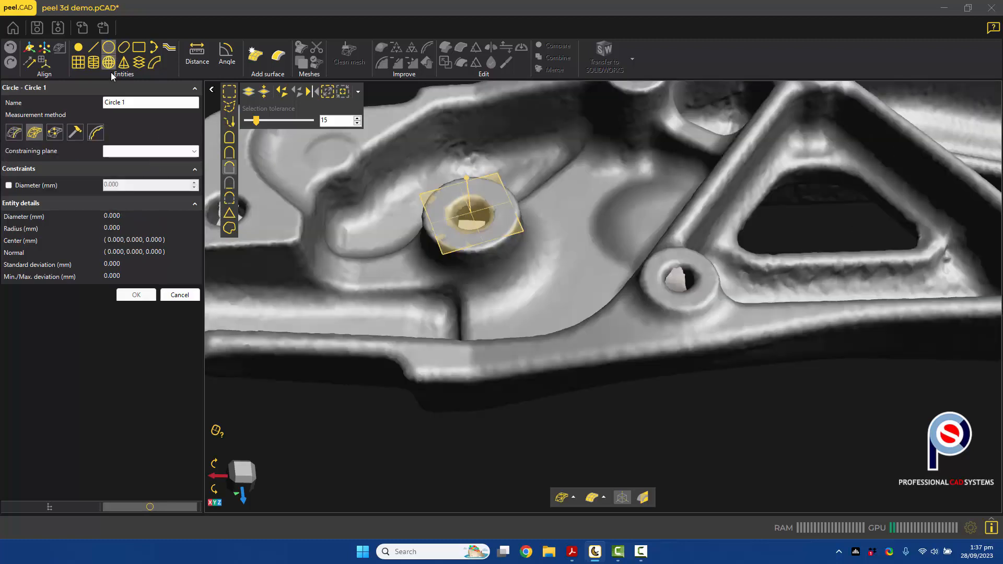
click(111, 151)
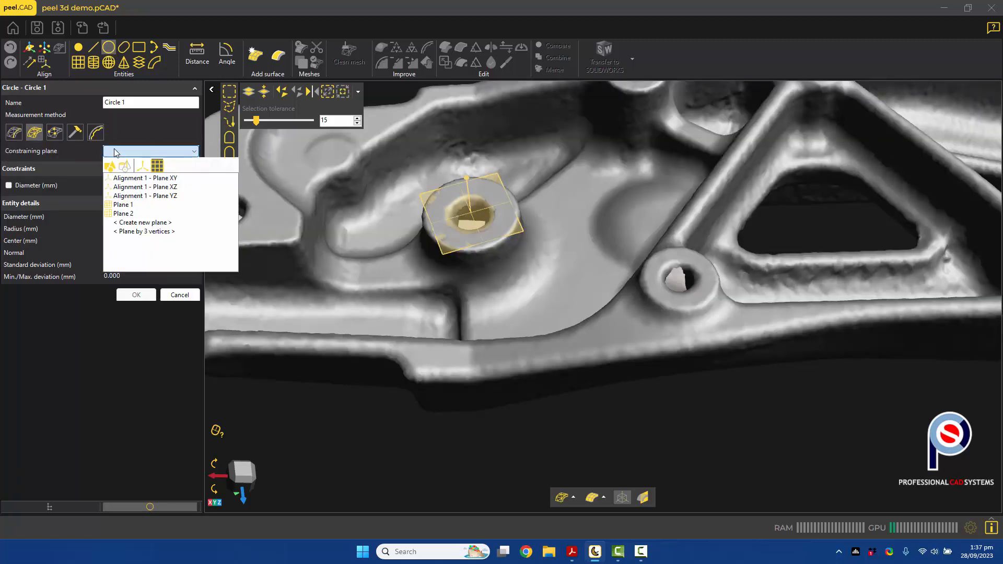
click(123, 213)
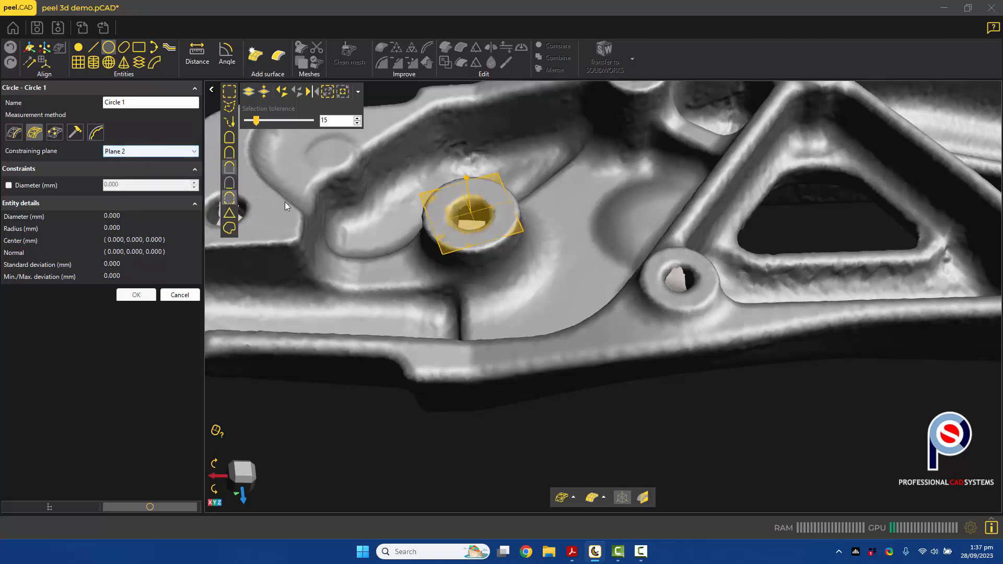
scroll(496, 238, up, 5)
drag(497, 238, 495, 272)
scroll(464, 249, up, 3)
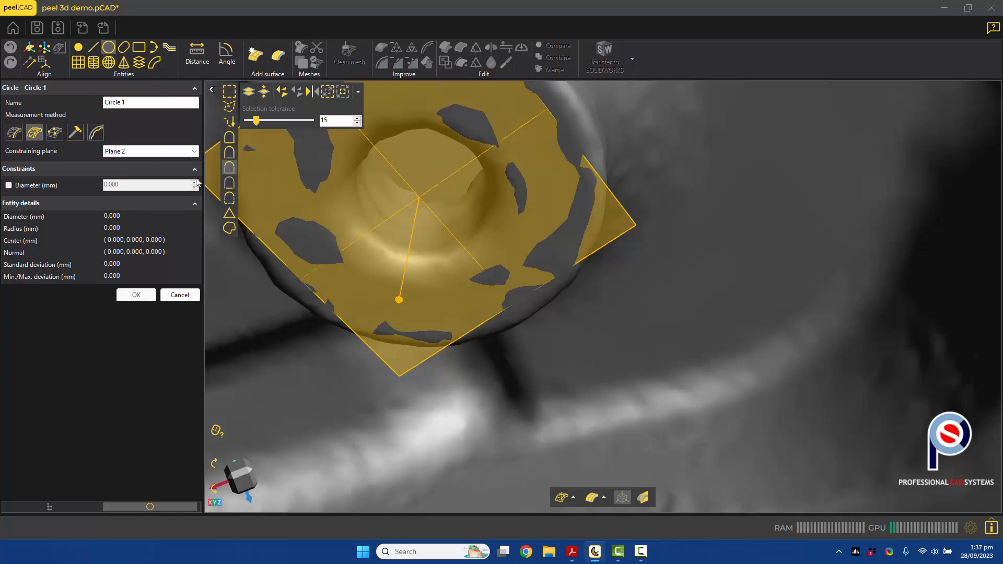
click(230, 171)
click(411, 216)
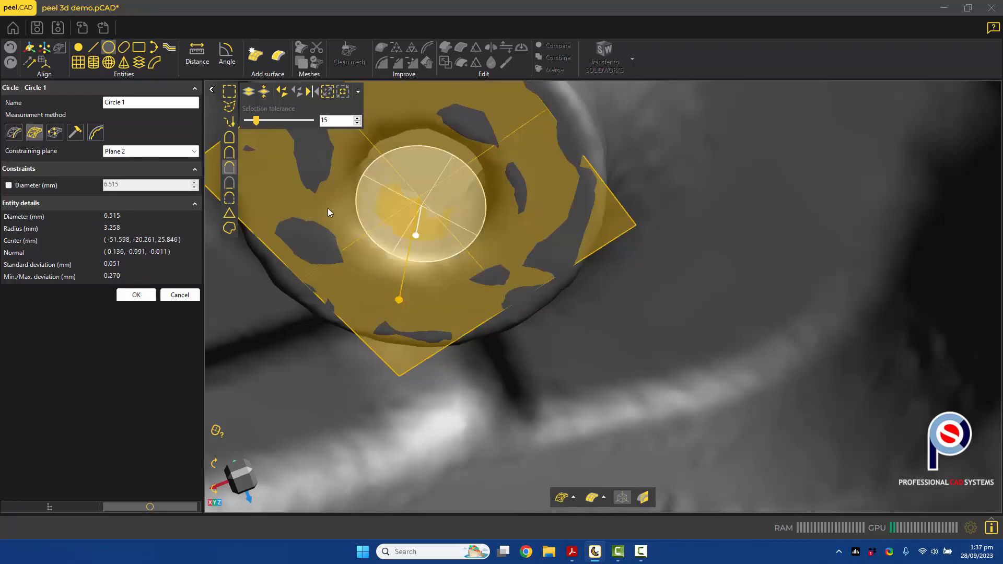
- Raise the selection tolerance for the circle fit to 32
right_drag(311, 197, 329, 180)
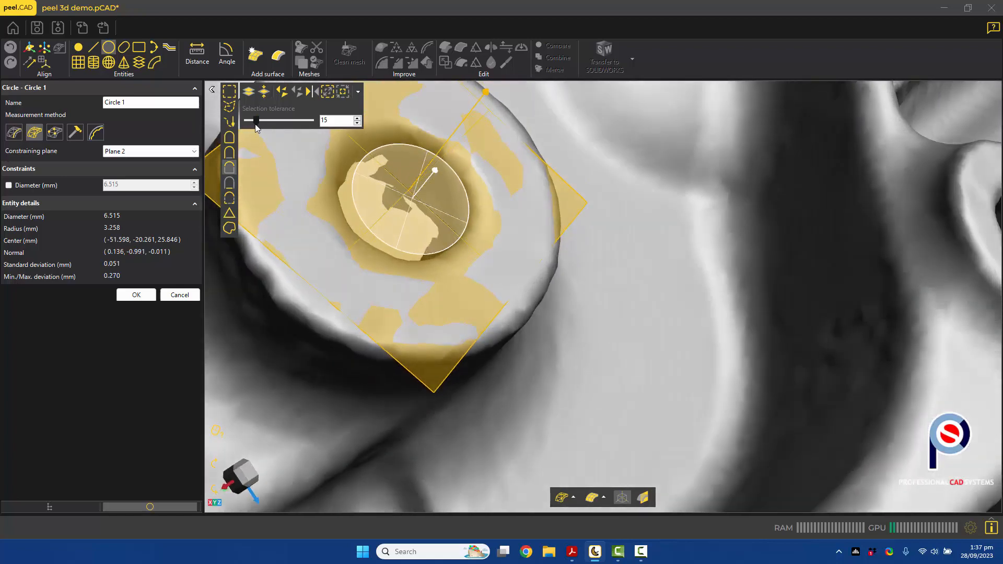
drag(256, 124, 266, 123)
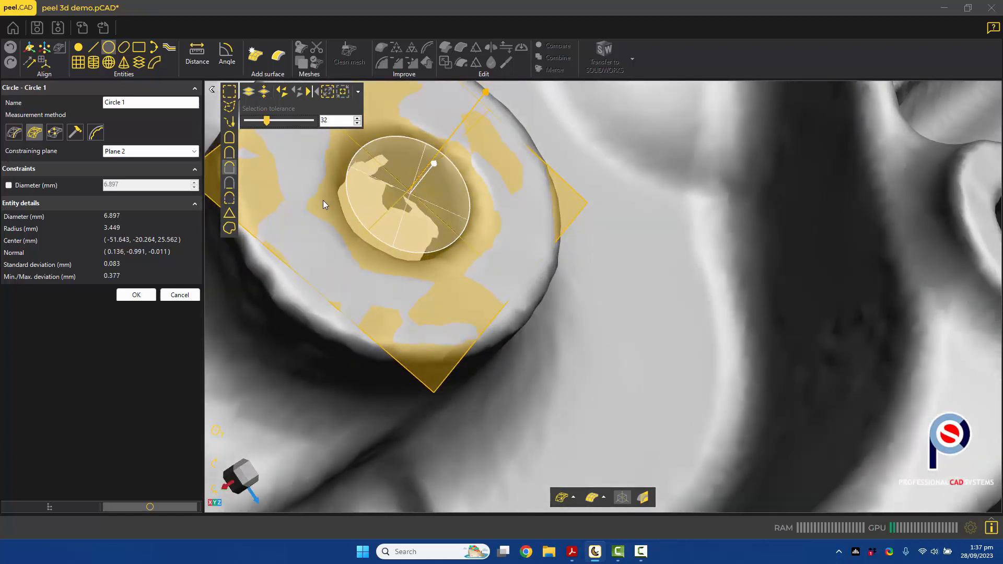
right_drag(322, 199, 466, 181)
scroll(467, 182, down, 2)
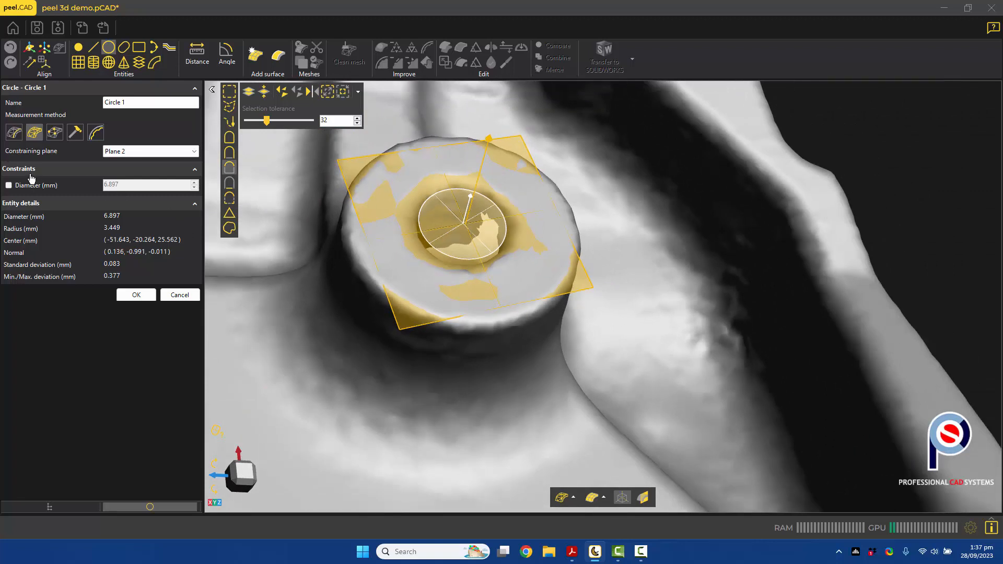
- Constrain the circle's diameter to 6.9 mm and accept the entity
click(26, 186)
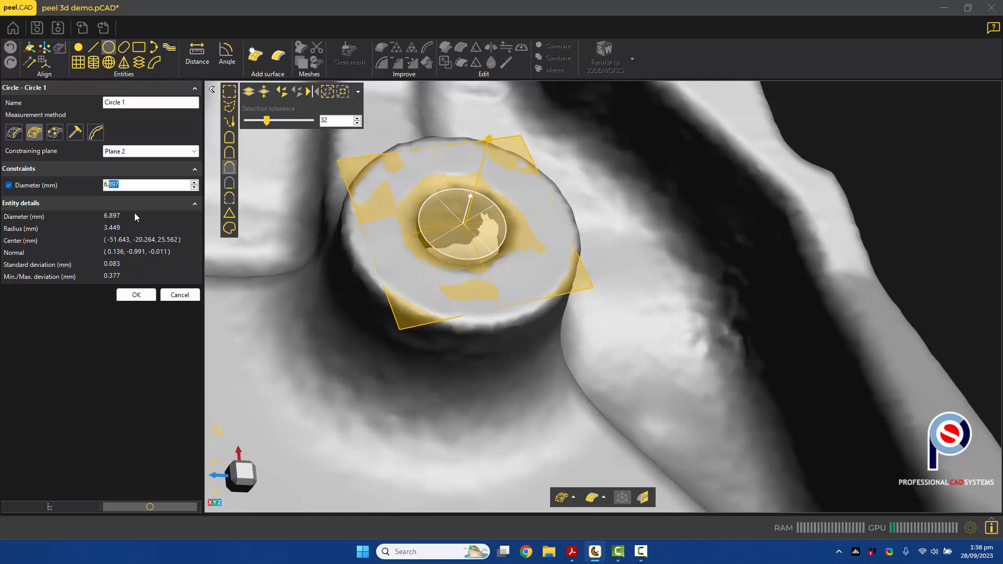
text(9)
key(Return)
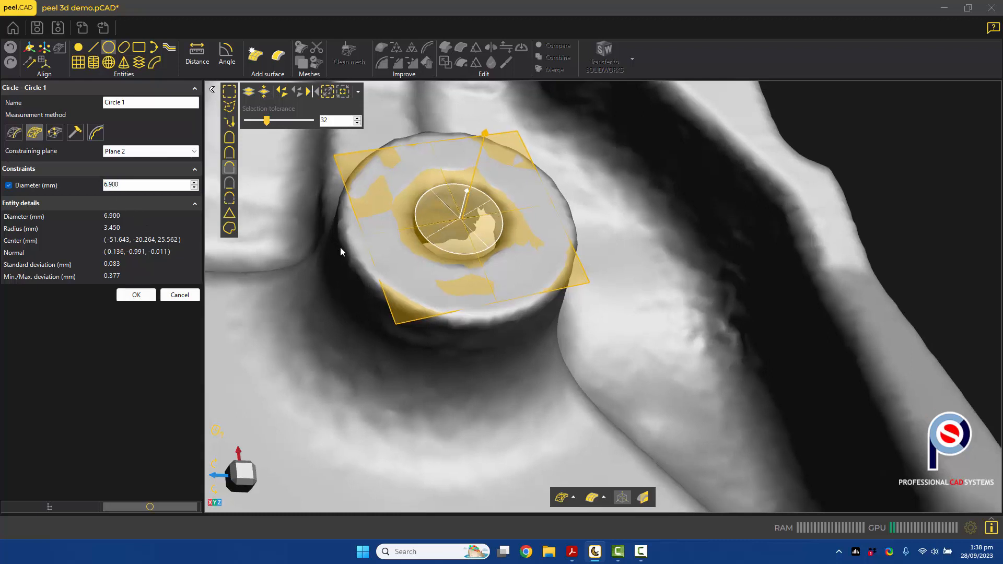
click(134, 295)
click(180, 295)
- Start a manual alignment of the part and constrain Plane 1 to Plane XZ
scroll(522, 188, down, 6)
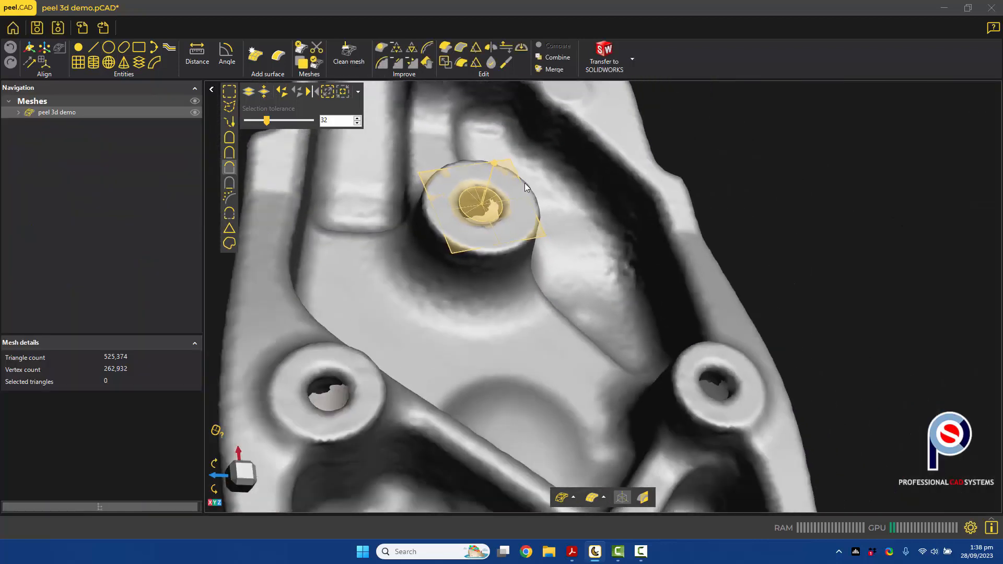
drag(539, 336, 436, 224)
middle_drag(437, 227, 486, 229)
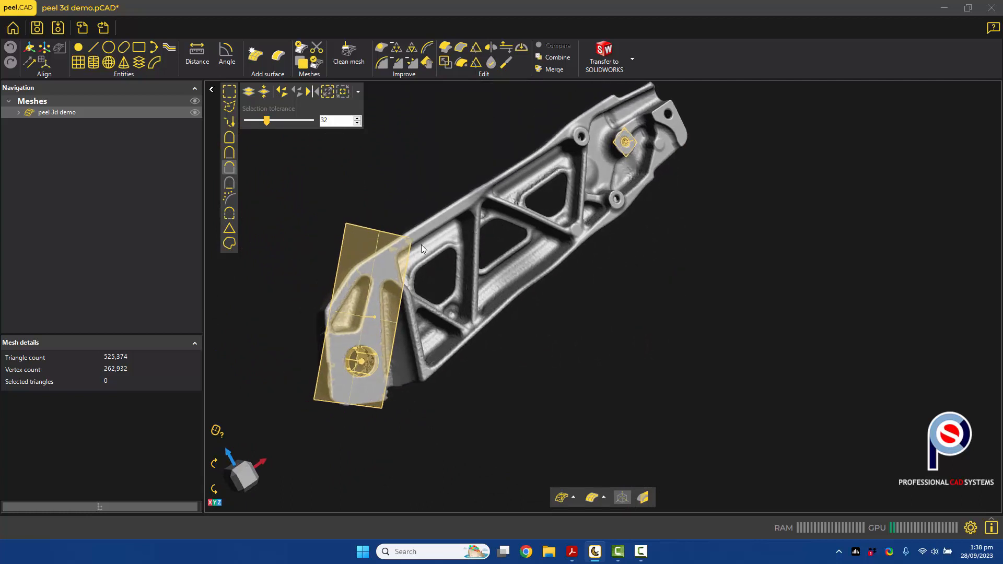
click(30, 52)
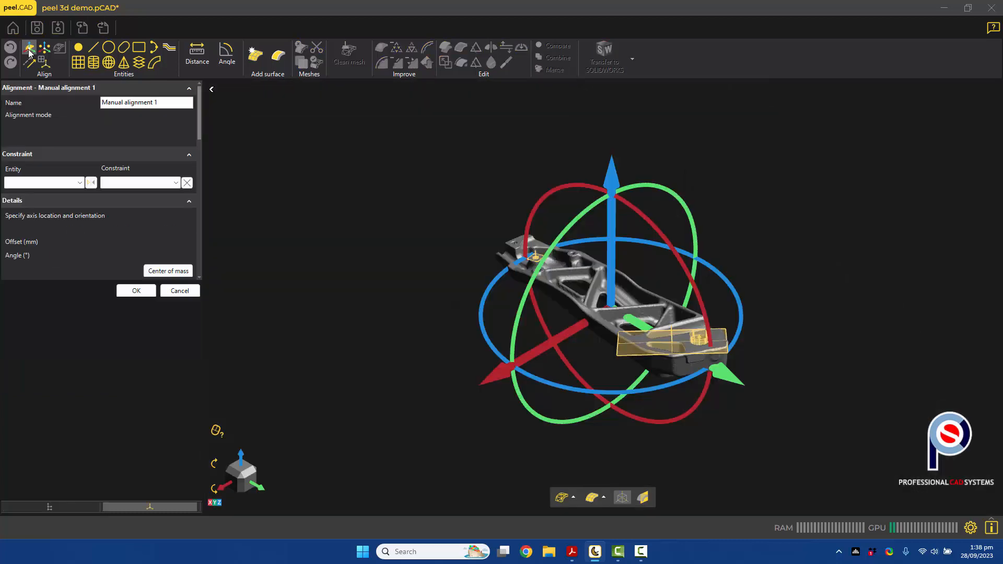
click(56, 184)
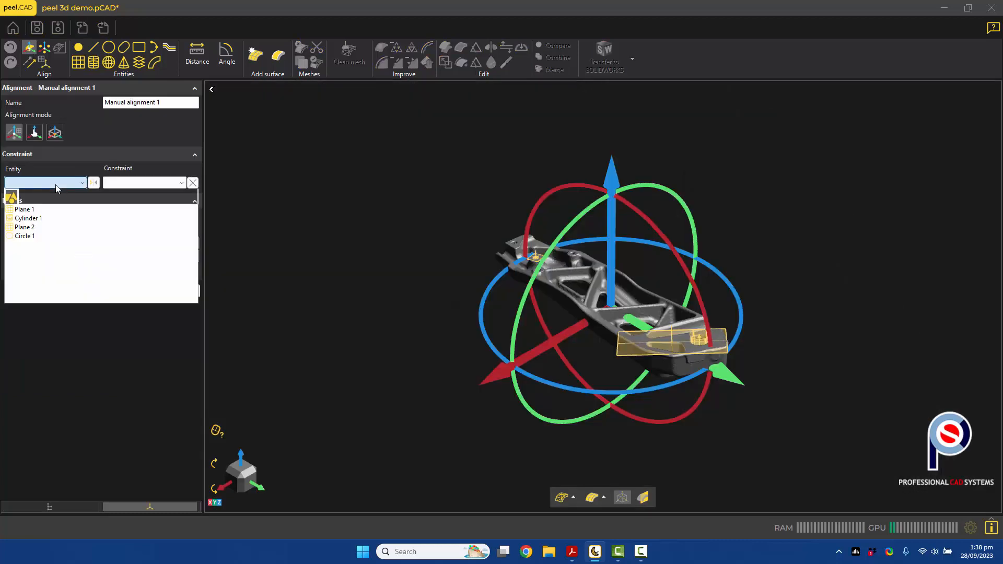
click(24, 209)
click(126, 183)
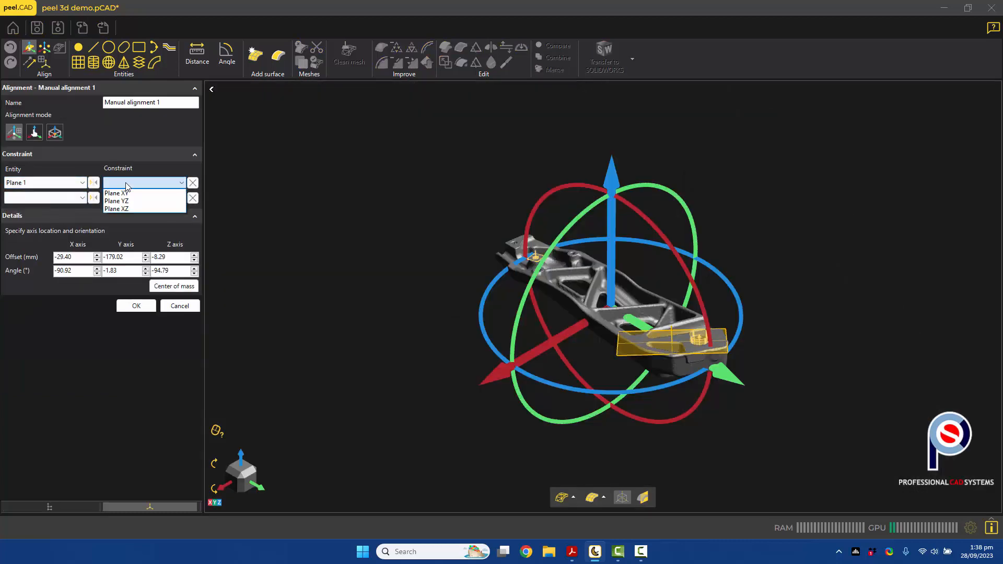
click(121, 208)
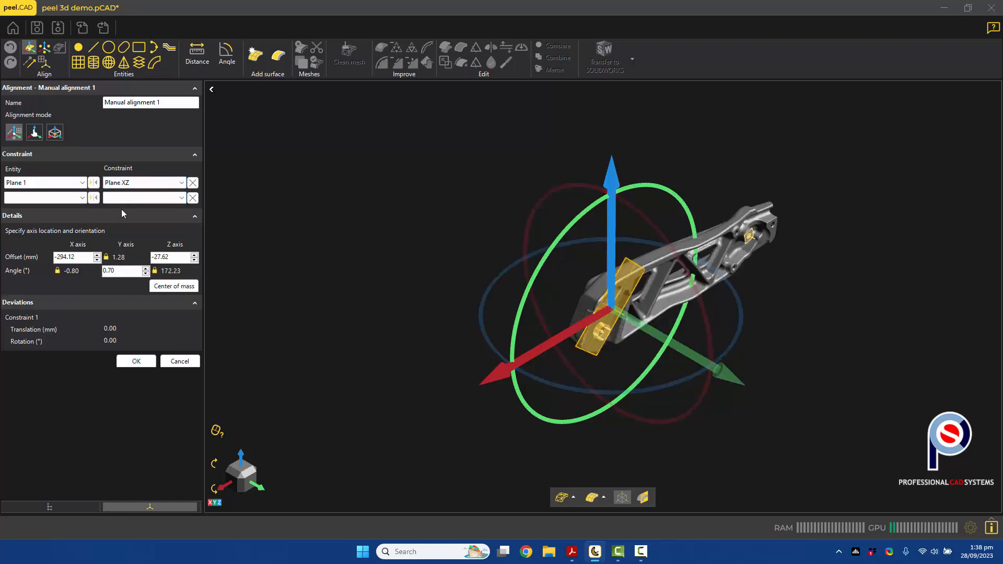
- Add an alignment constraint that places Cylinder 1 on the Y axis
click(74, 199)
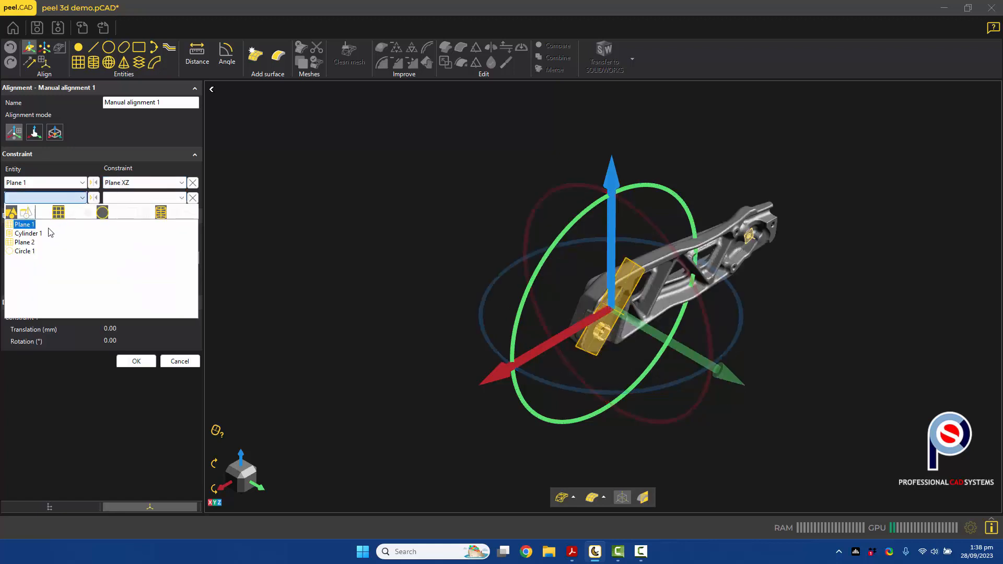
click(29, 233)
click(125, 198)
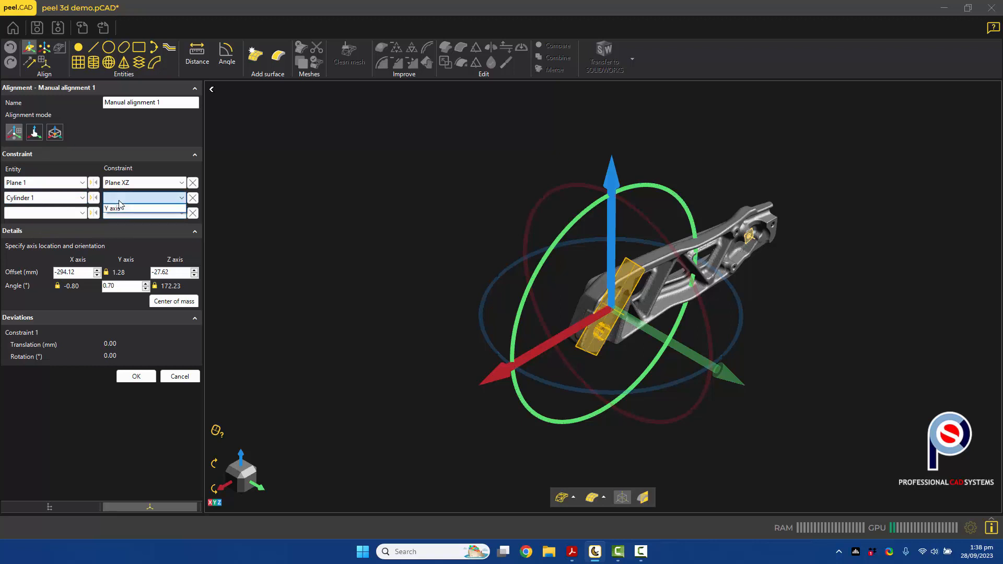
click(117, 209)
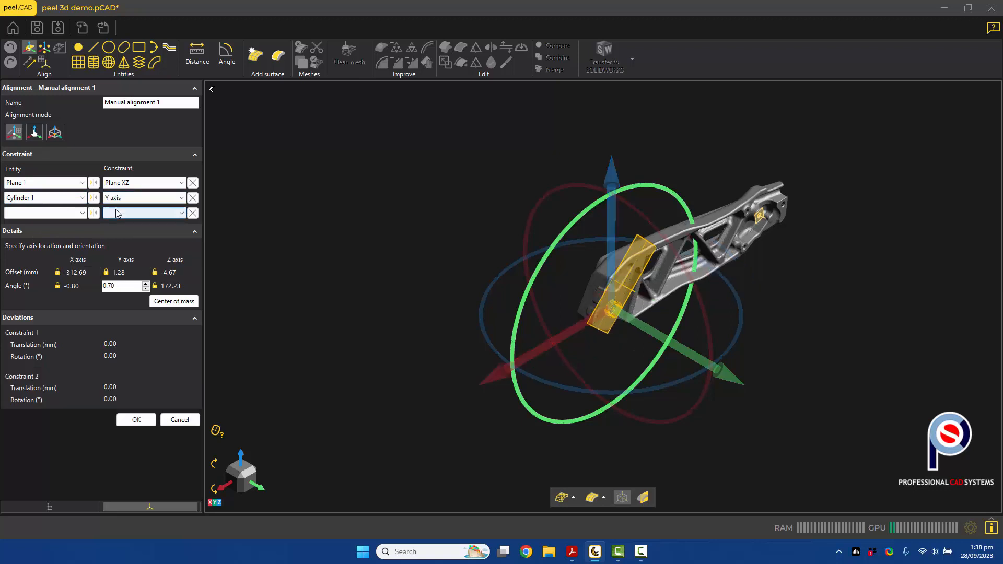
- Add a third alignment constraint that places Circle 1 on the X axis
click(32, 213)
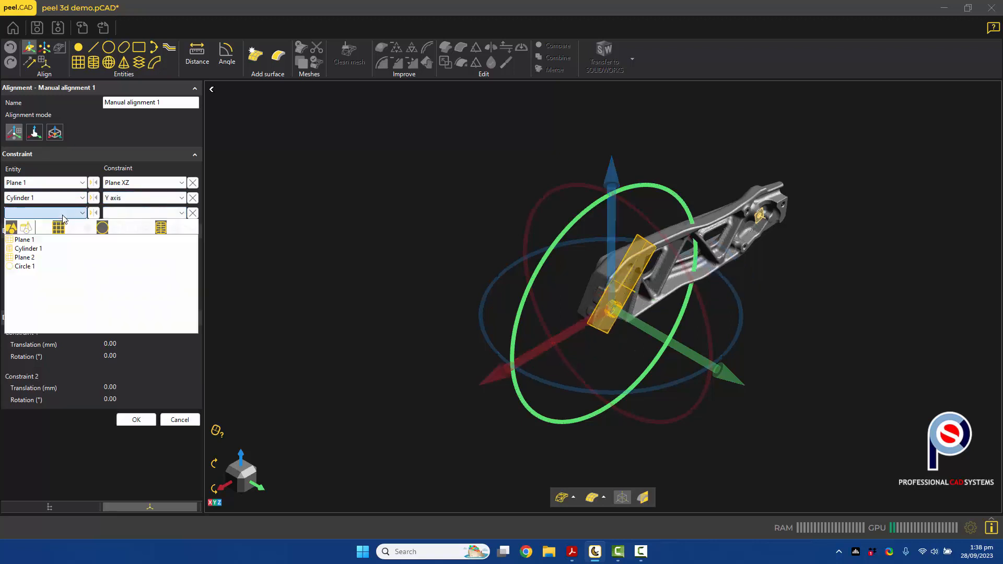
click(33, 266)
click(137, 213)
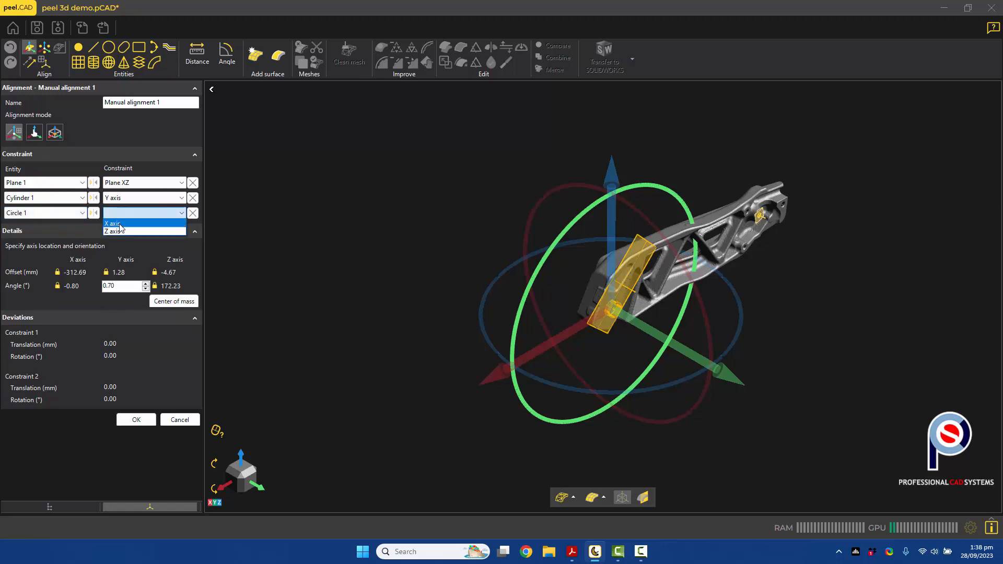
click(119, 223)
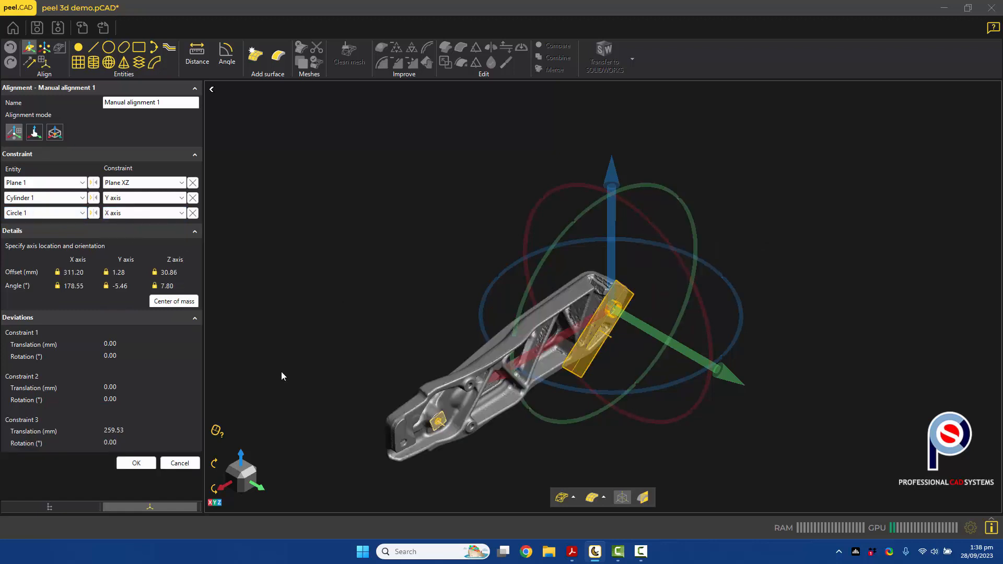
- Check the alignment from the standard side views in orthographic projection and accept it
click(249, 484)
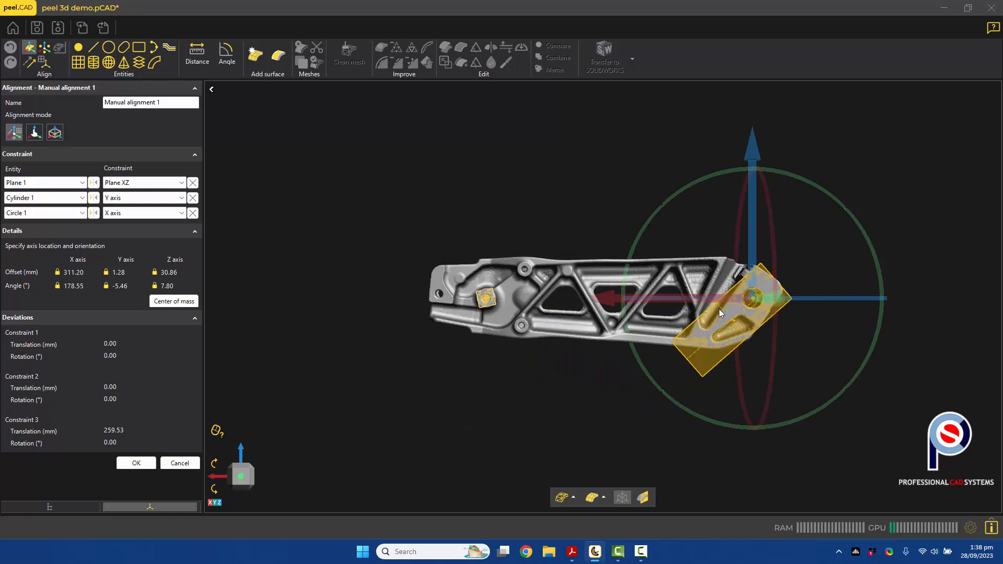
click(623, 500)
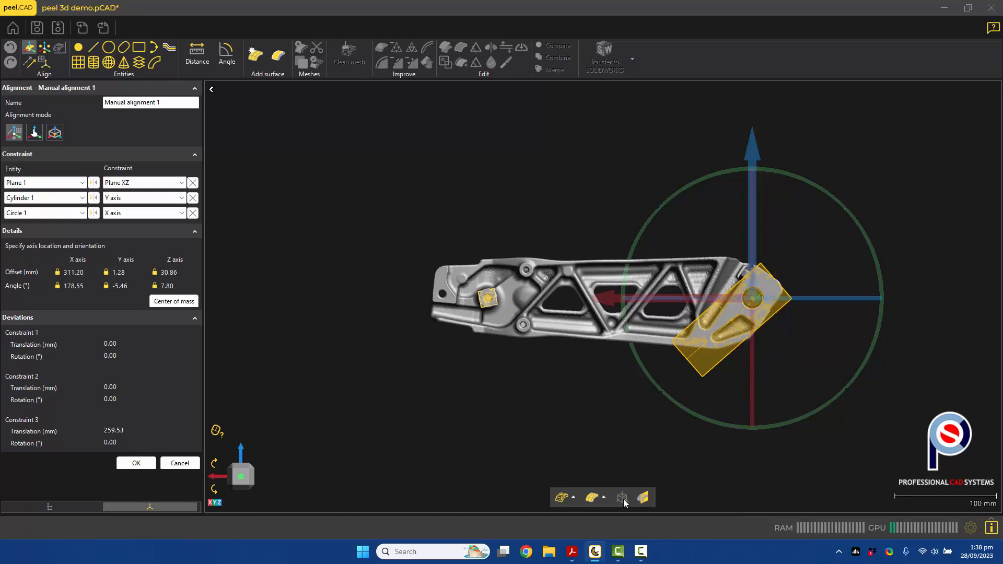
click(252, 479)
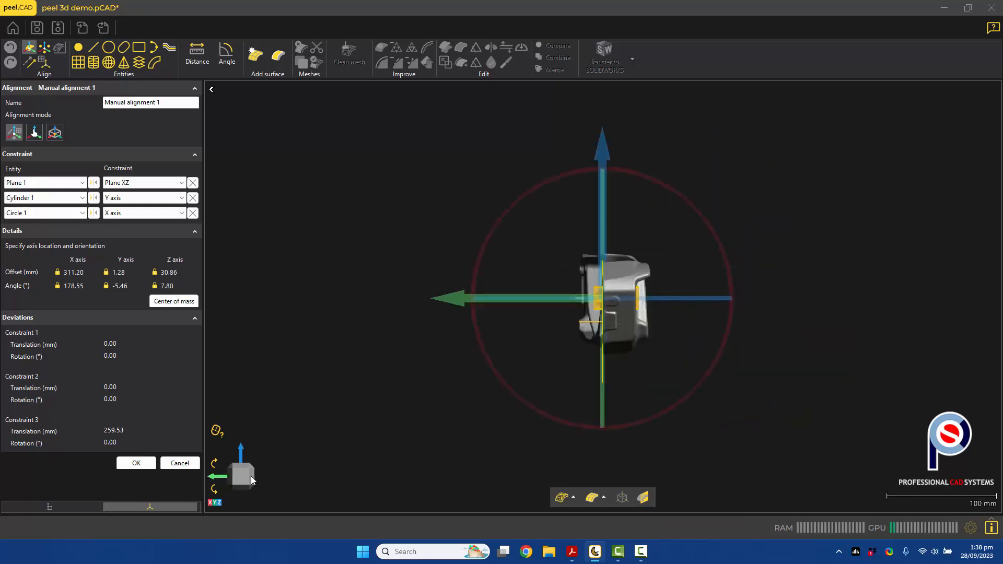
click(254, 480)
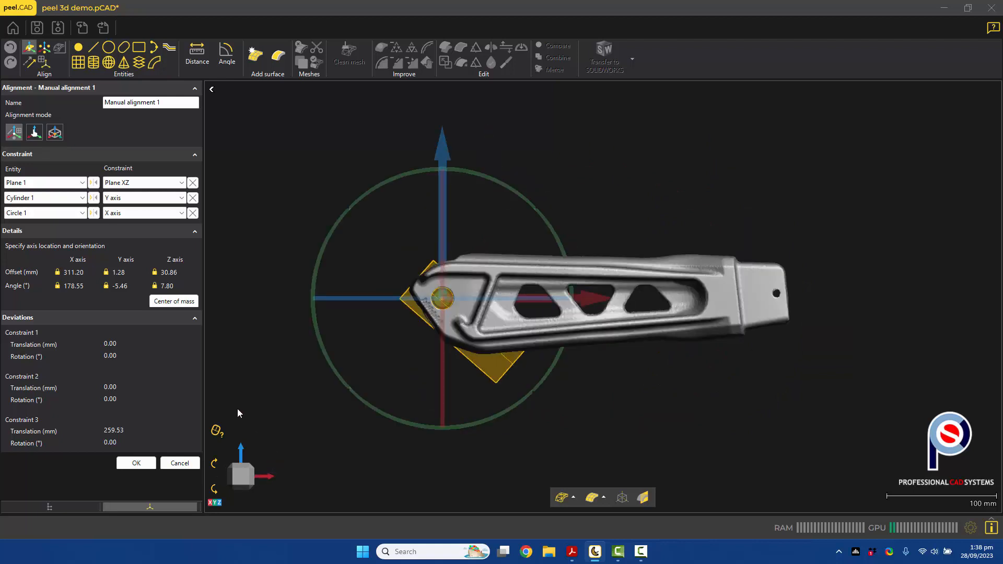
click(138, 464)
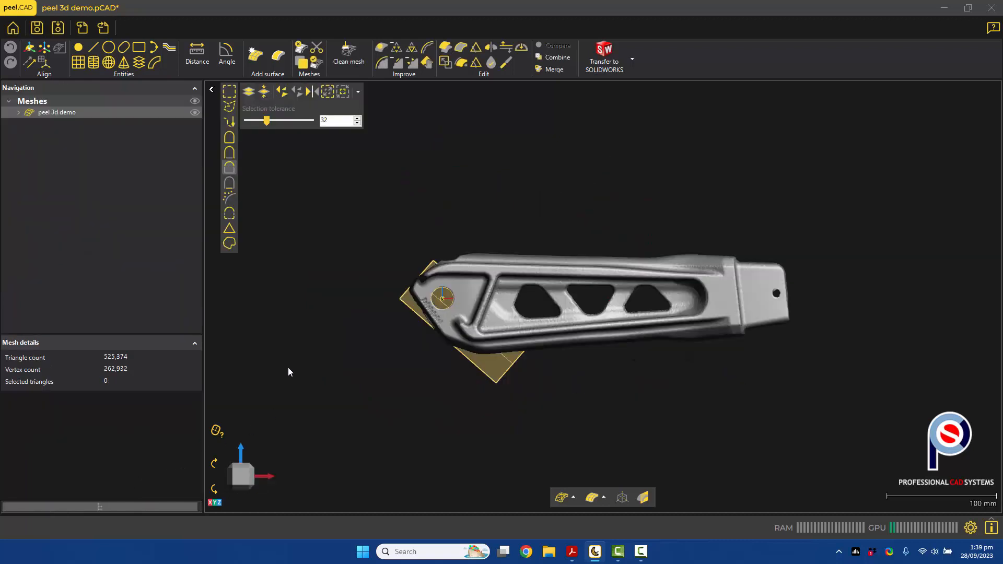
- Expand the mesh's alignments in the navigation tree and activate Alignment 1 for comparison
drag(472, 338, 454, 268)
scroll(478, 277, up, 2)
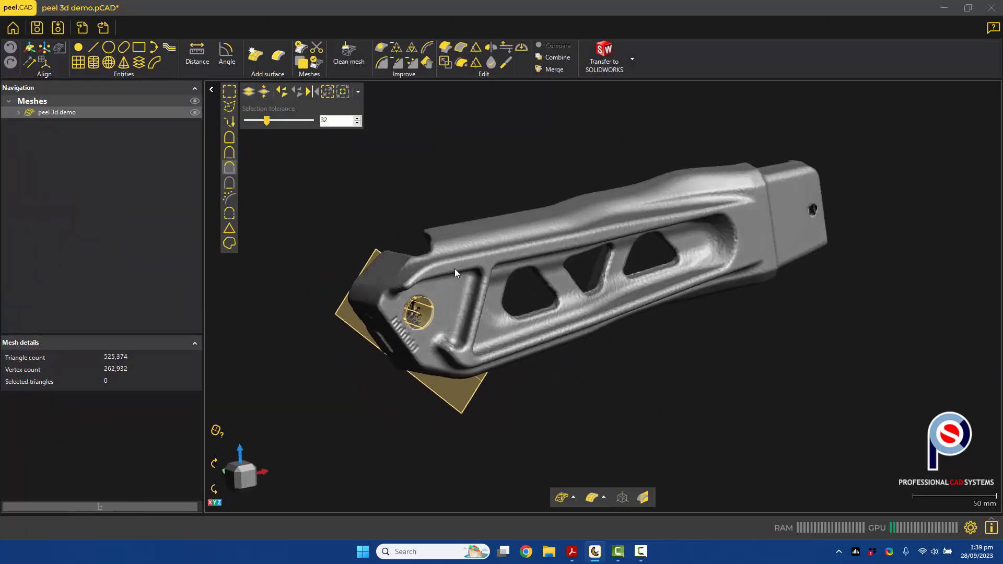
click(18, 113)
click(27, 124)
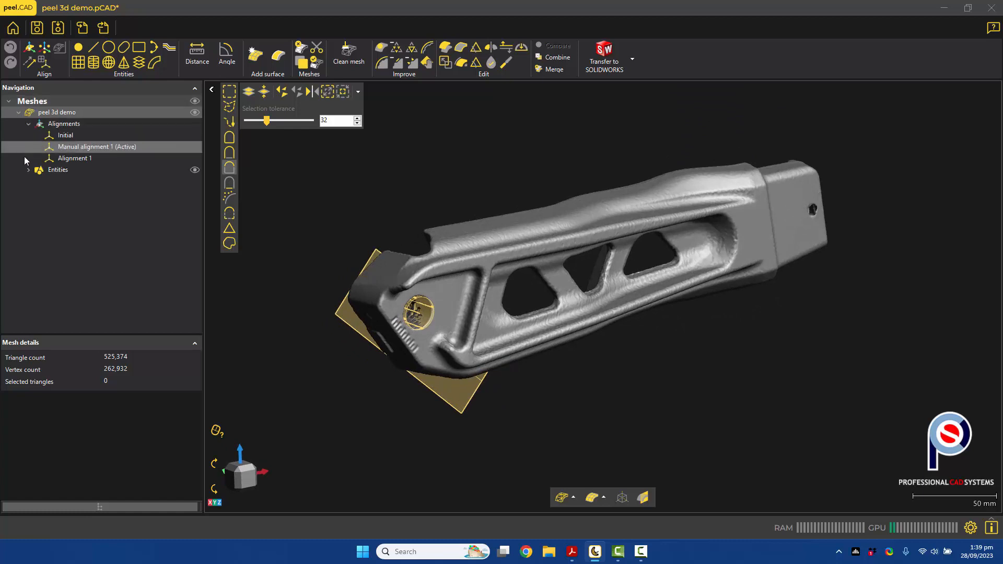
click(87, 146)
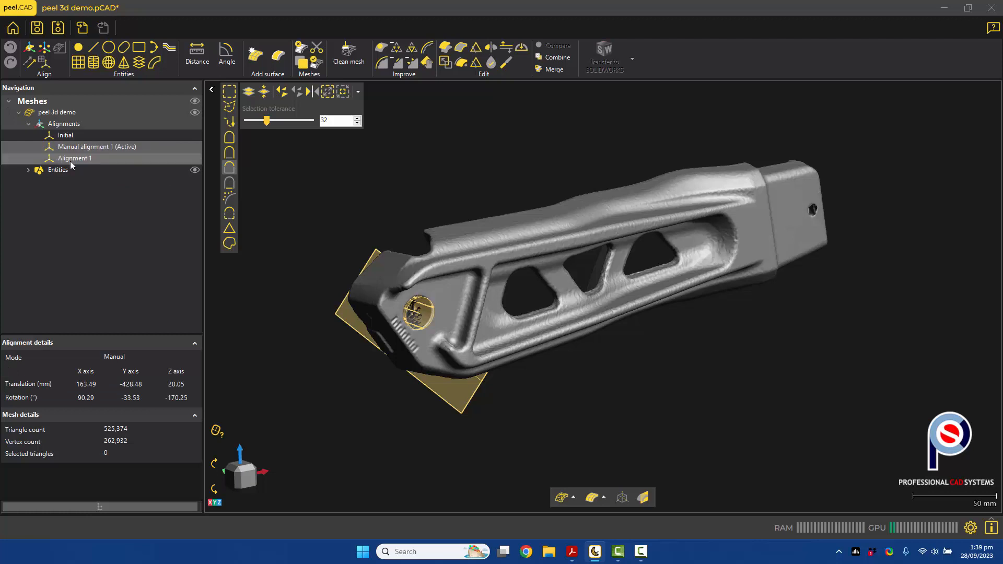
right_click(71, 158)
click(77, 162)
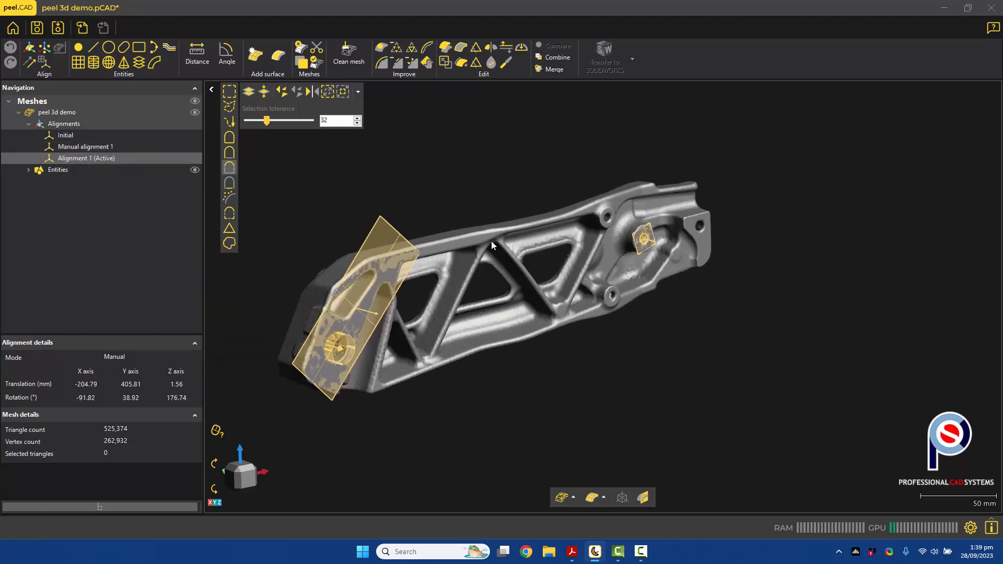
- Make Manual alignment 1 the active alignment of the mesh again
click(104, 147)
right_click(101, 148)
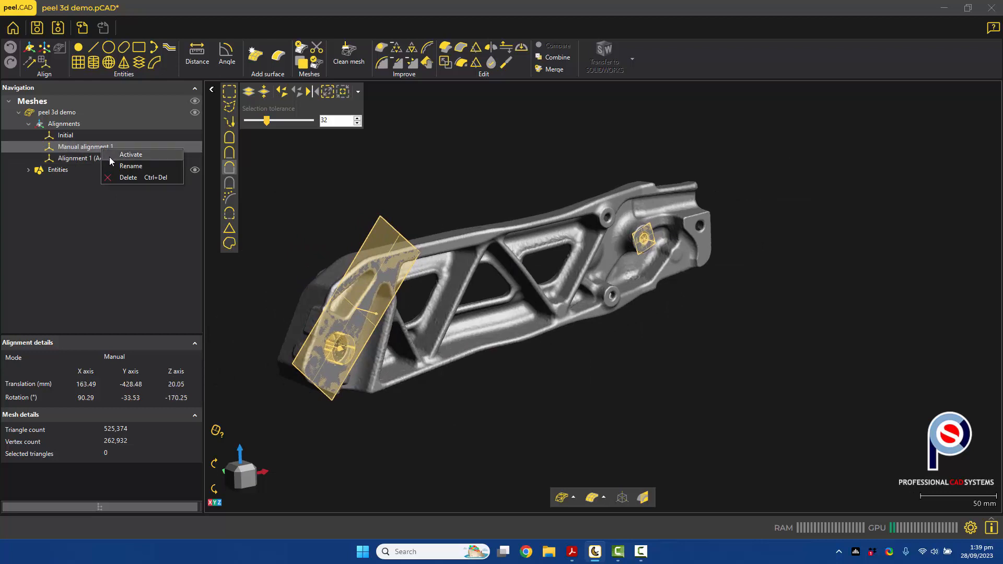
click(108, 156)
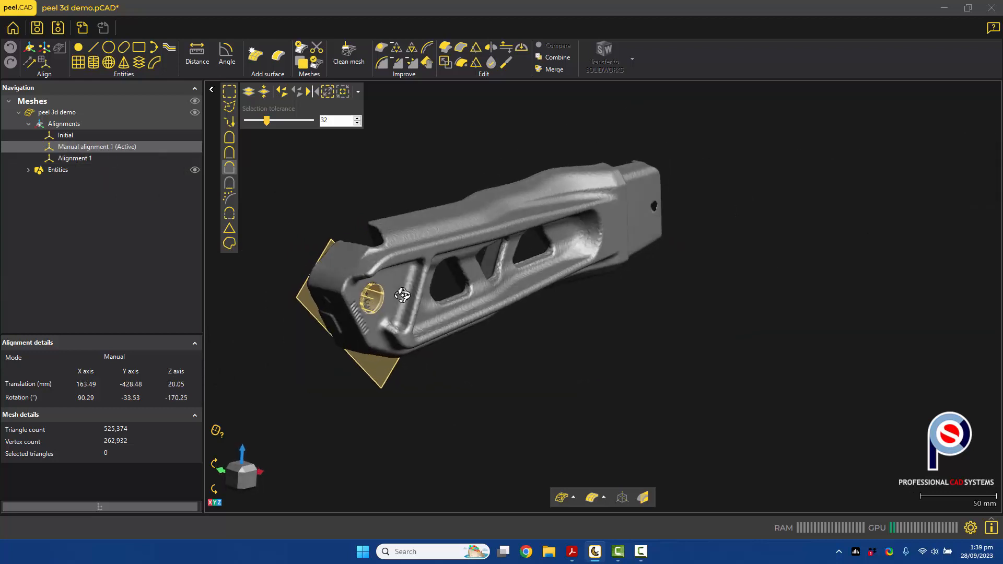
drag(389, 275, 466, 250)
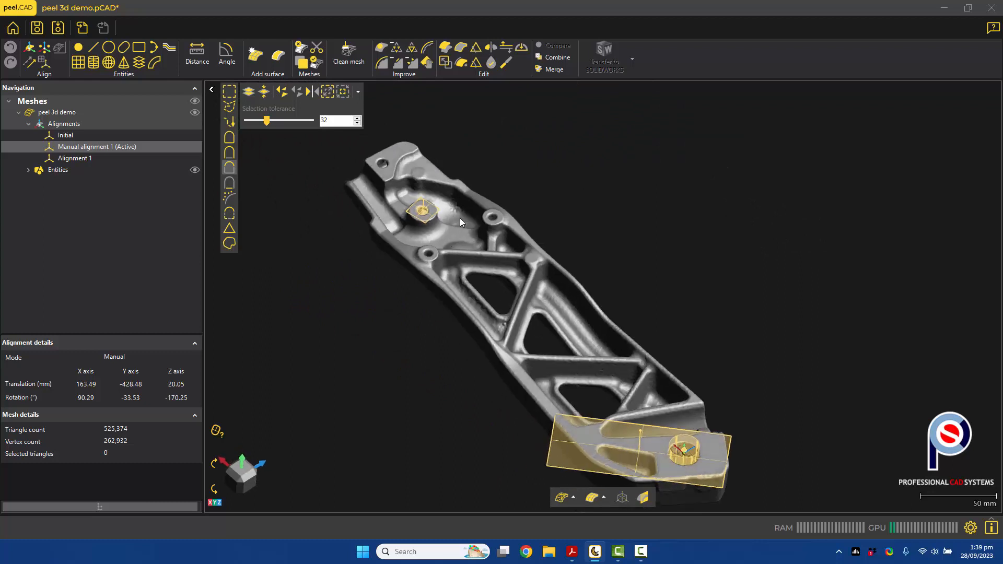
scroll(456, 246, up, 10)
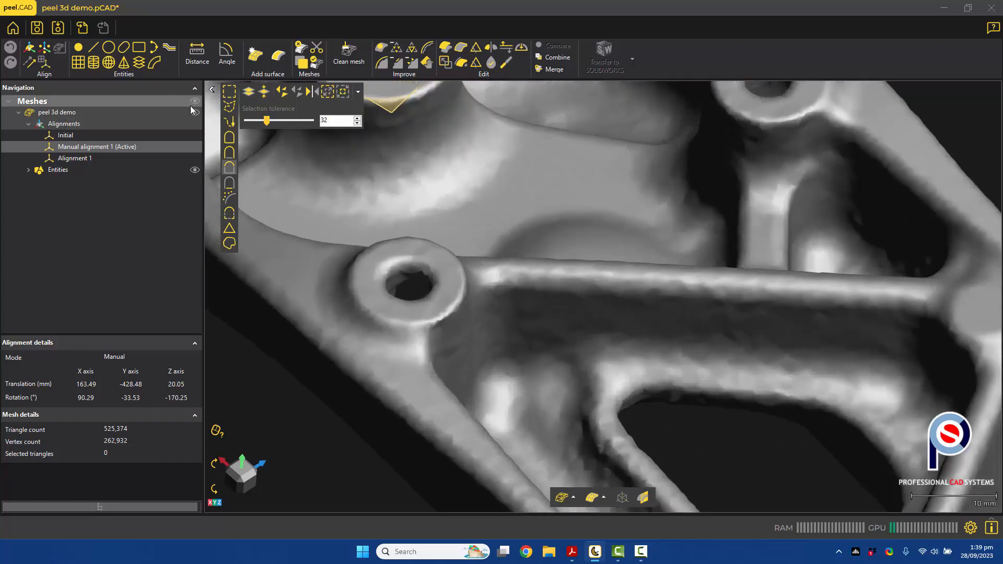
- Create a plane fitted to the top faces of the two small bosses with the selection tolerance at 15
click(78, 62)
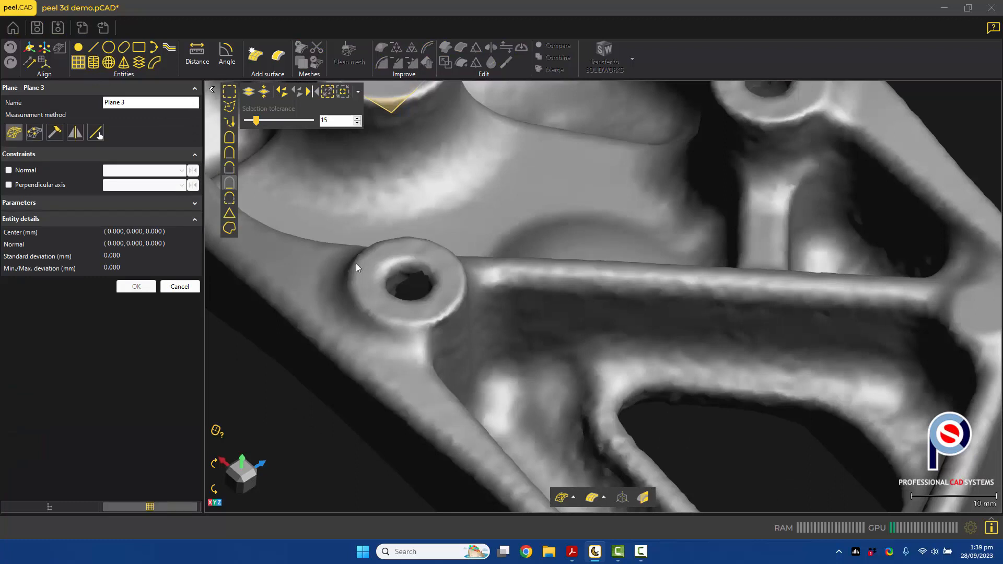
click(364, 273)
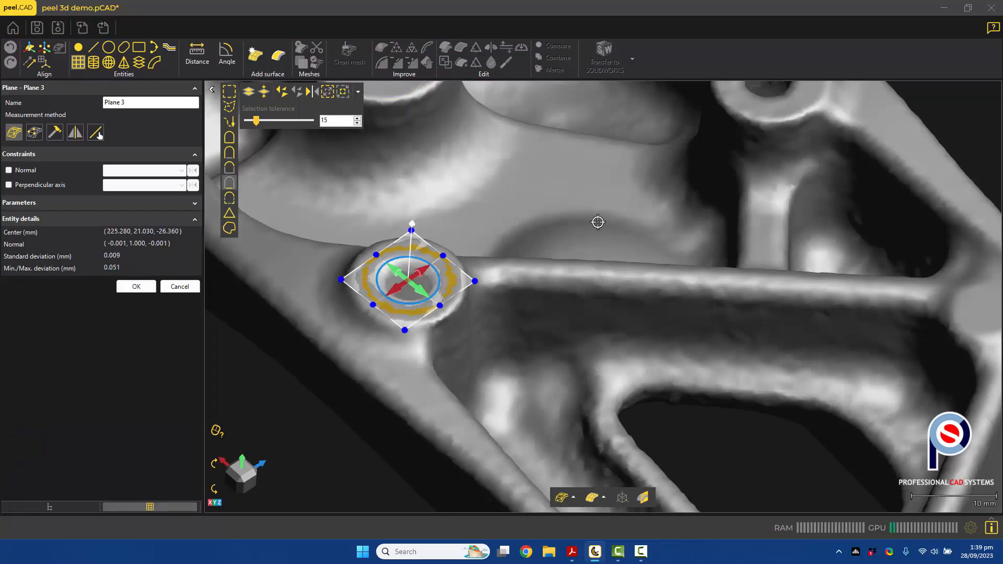
middle_drag(700, 159, 578, 247)
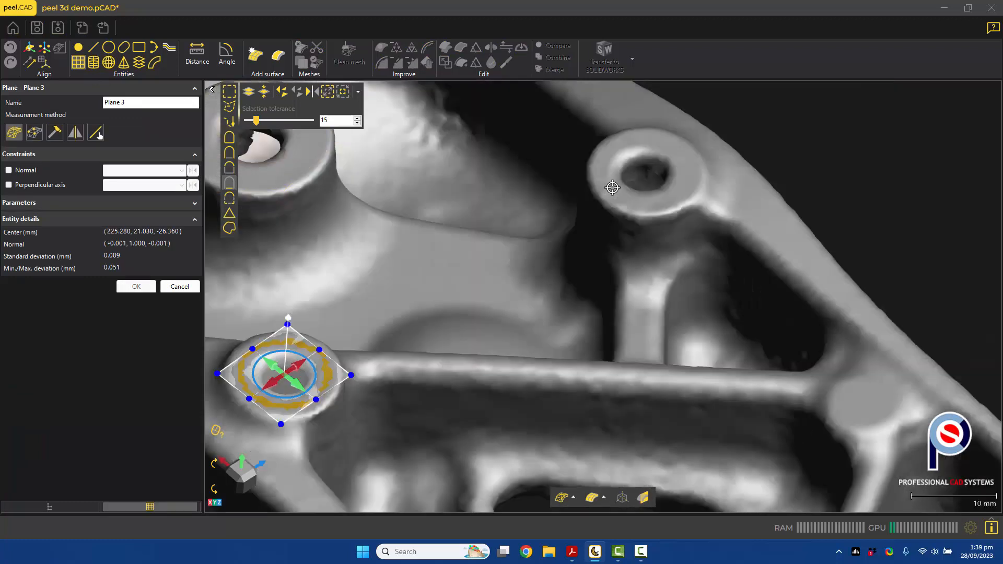
click(611, 187)
scroll(470, 249, down, 2)
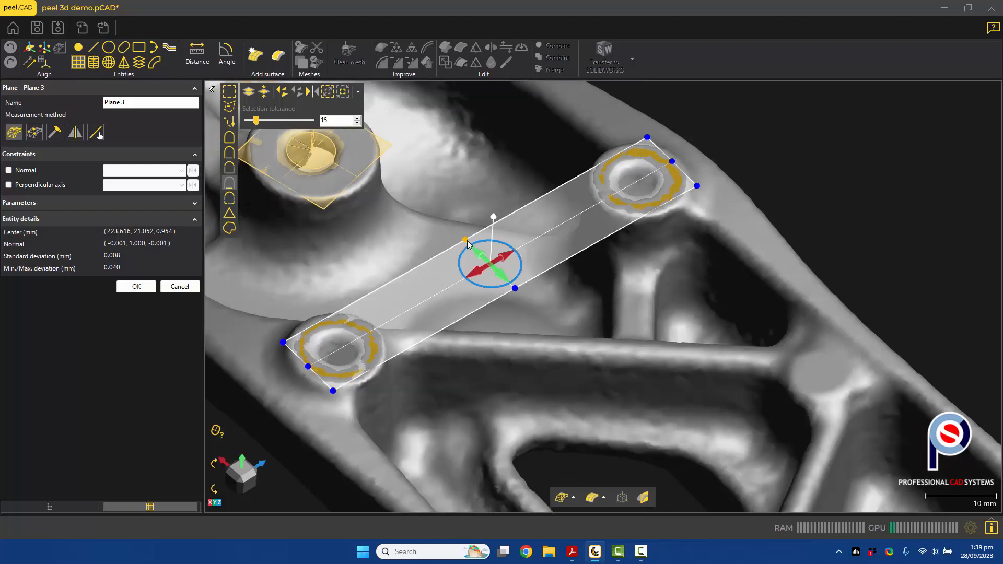
- Extend the two-boss plane on all four sides beyond both bosses and accept it
drag(465, 239, 455, 230)
drag(518, 294, 535, 308)
drag(306, 376, 293, 389)
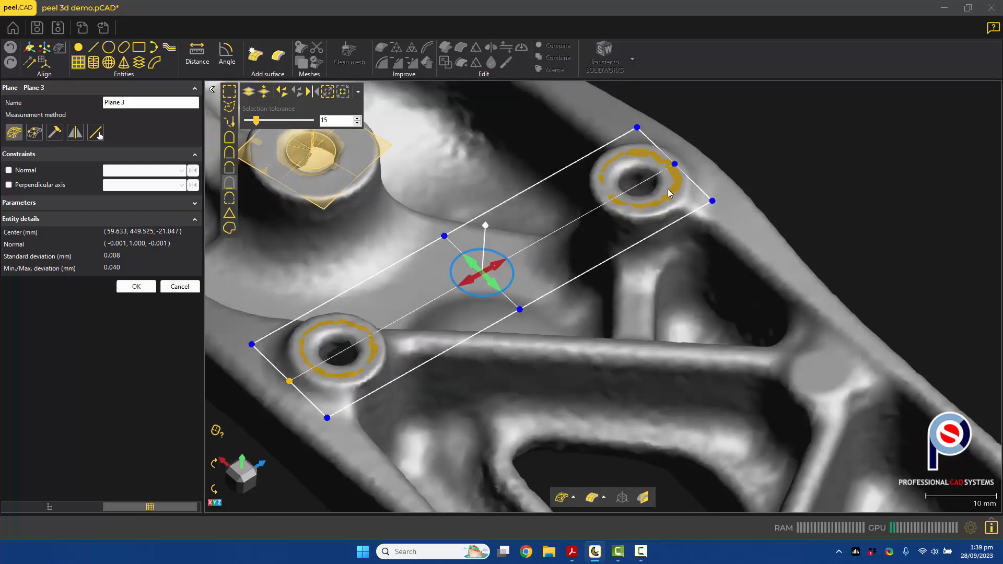
drag(675, 164, 691, 152)
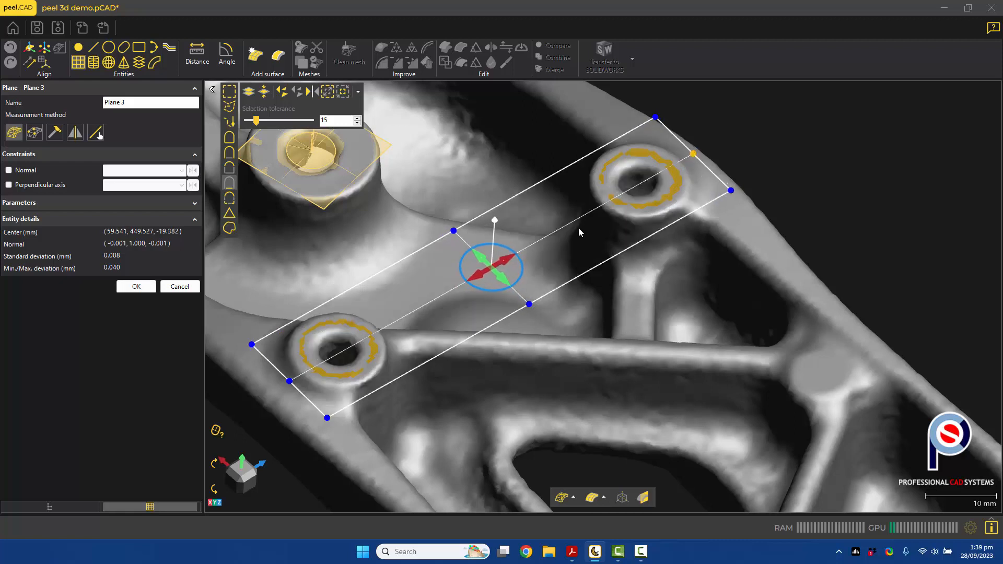
click(131, 289)
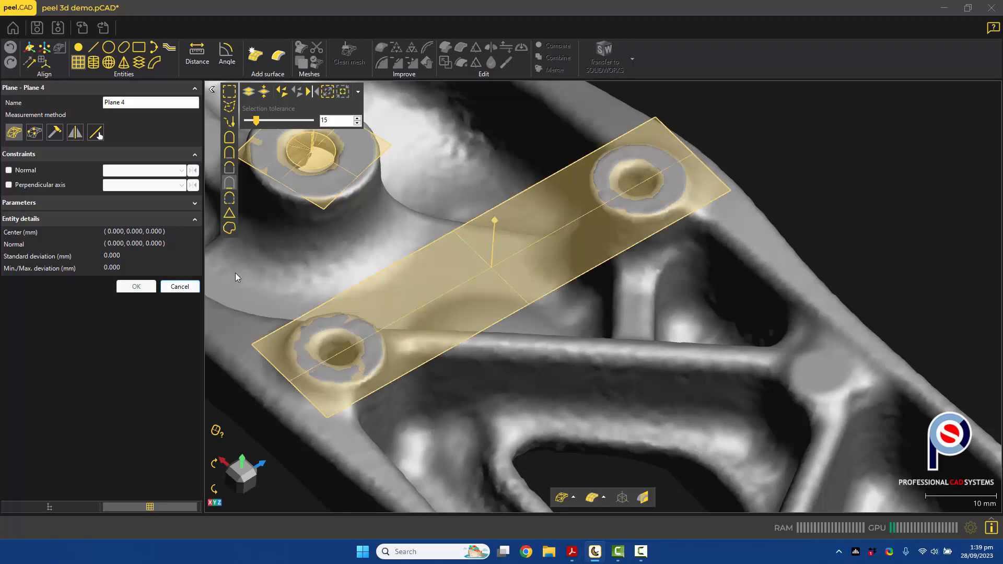
- Fit another plane to the flat end pad around its hole, beyond the central boss
middle_drag(308, 261, 342, 250)
mouse_move(324, 182)
middle_down()
mouse_move(512, 308)
mouse_move(584, 403)
middle_up()
click(452, 178)
scroll(453, 179, down, 4)
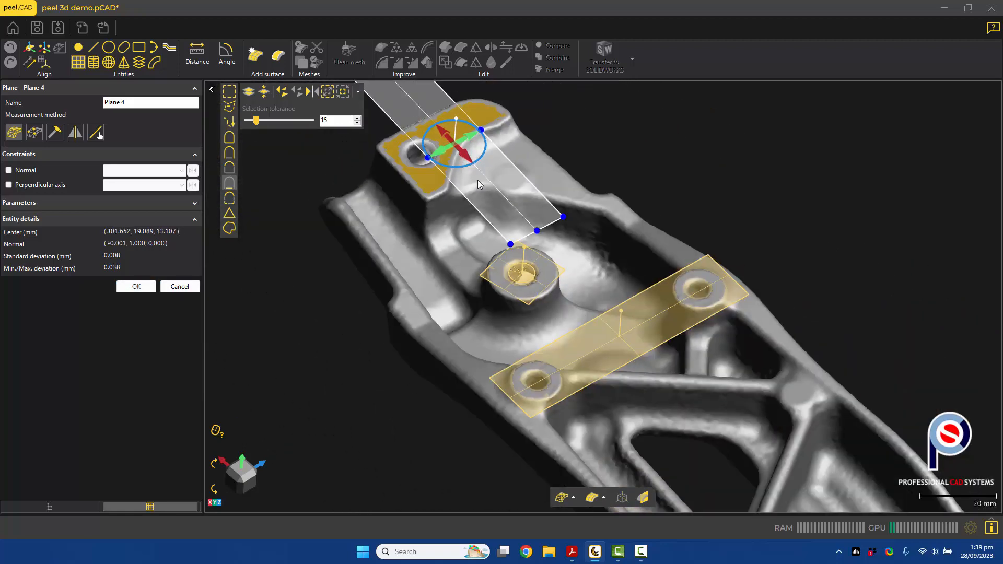
scroll(377, 142, down, 1)
- Resize the end pad plane so that it covers the whole pad face, and accept it
drag(373, 140, 402, 171)
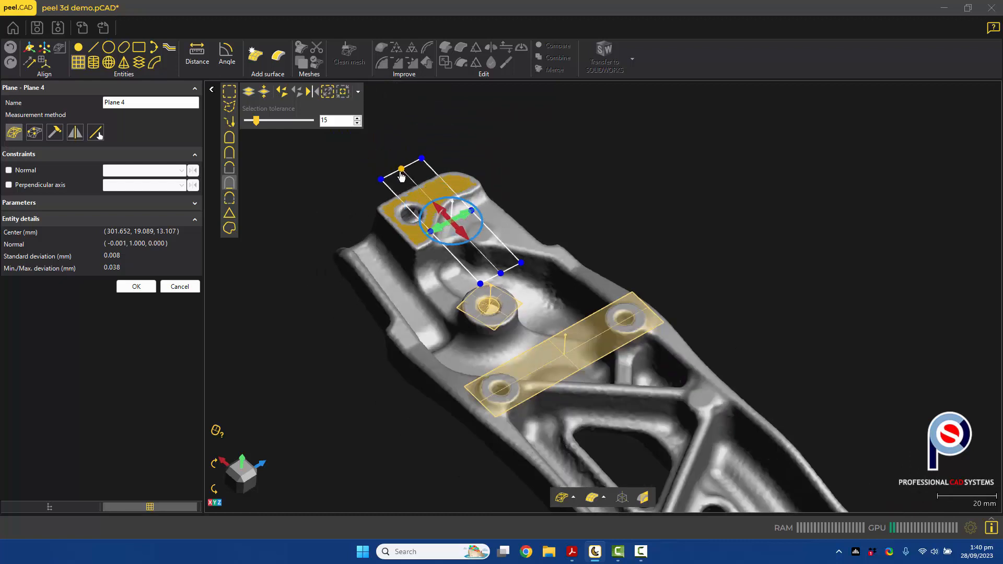
drag(471, 211, 502, 196)
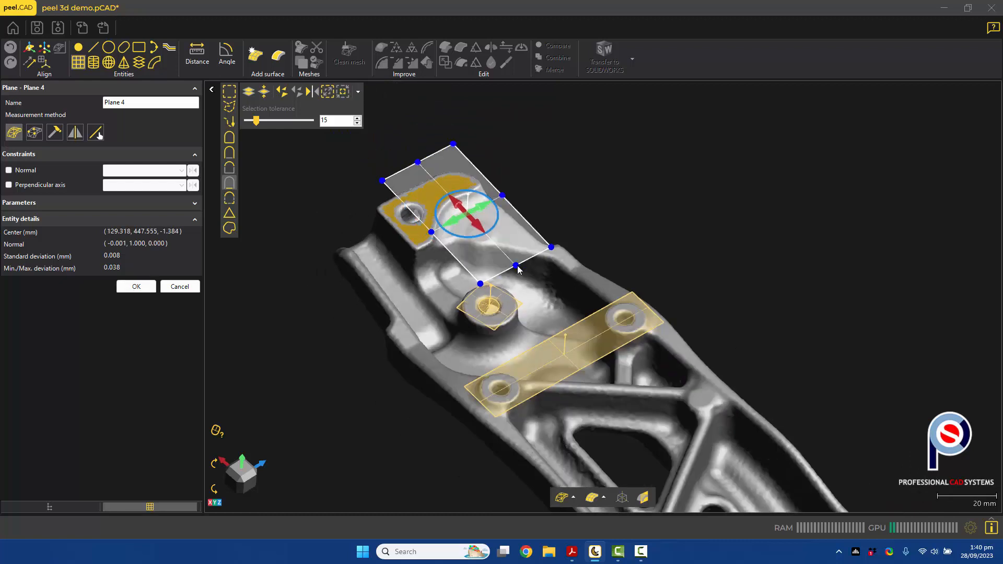
drag(516, 265, 388, 237)
middle_drag(521, 297, 491, 260)
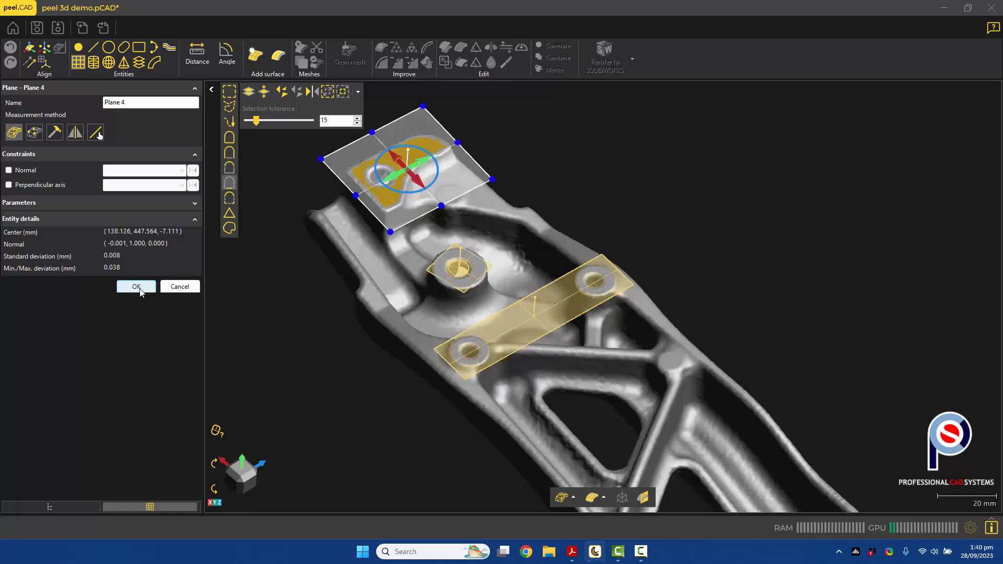
click(136, 288)
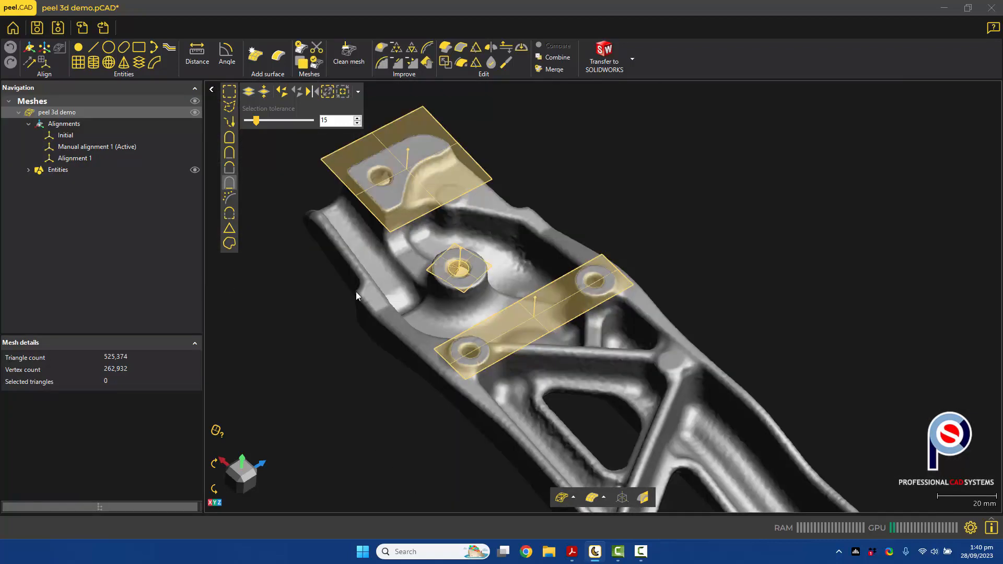
- Select Plane 2 on the central boss and inspect its entity details and available options
right_click(463, 289)
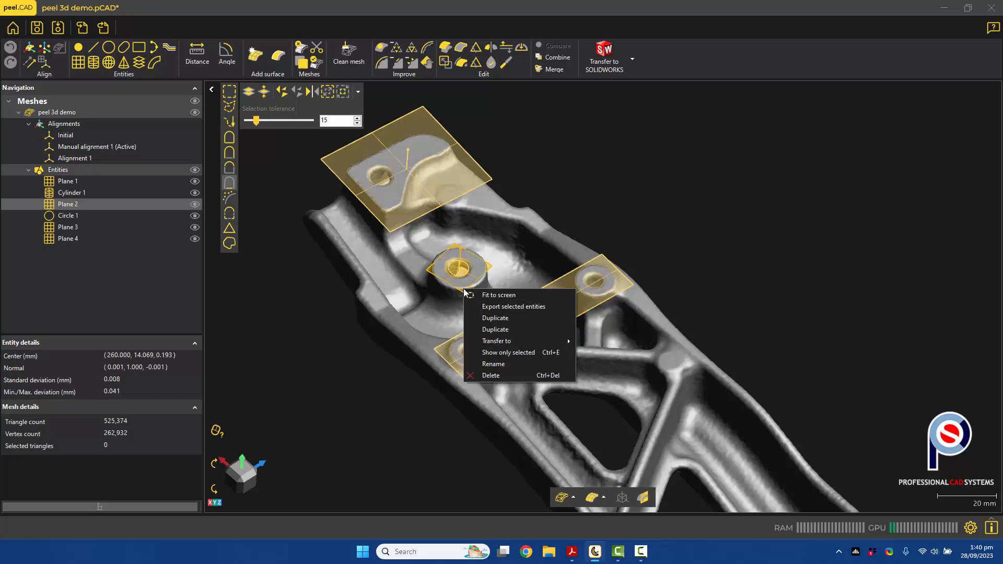
click(436, 270)
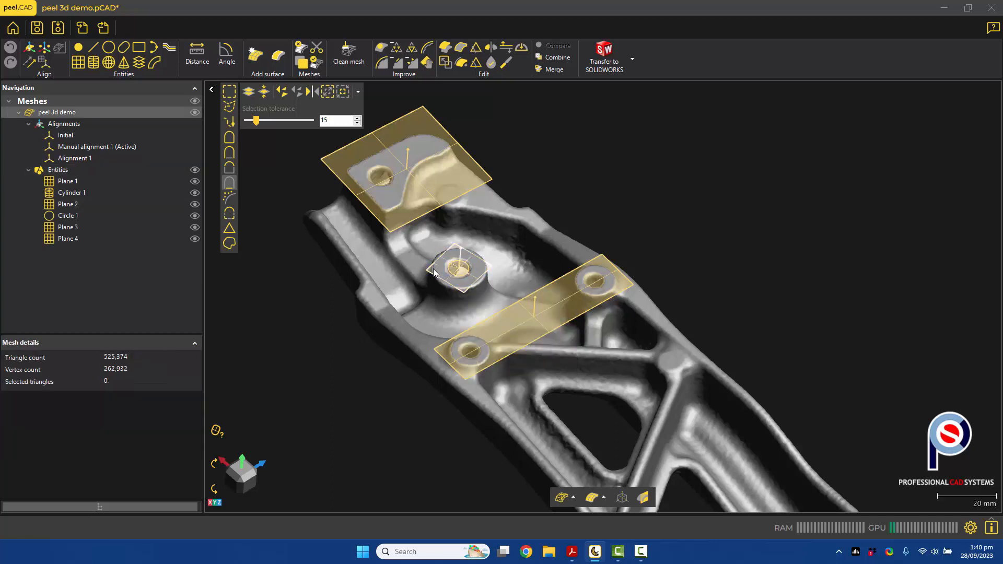
click(433, 271)
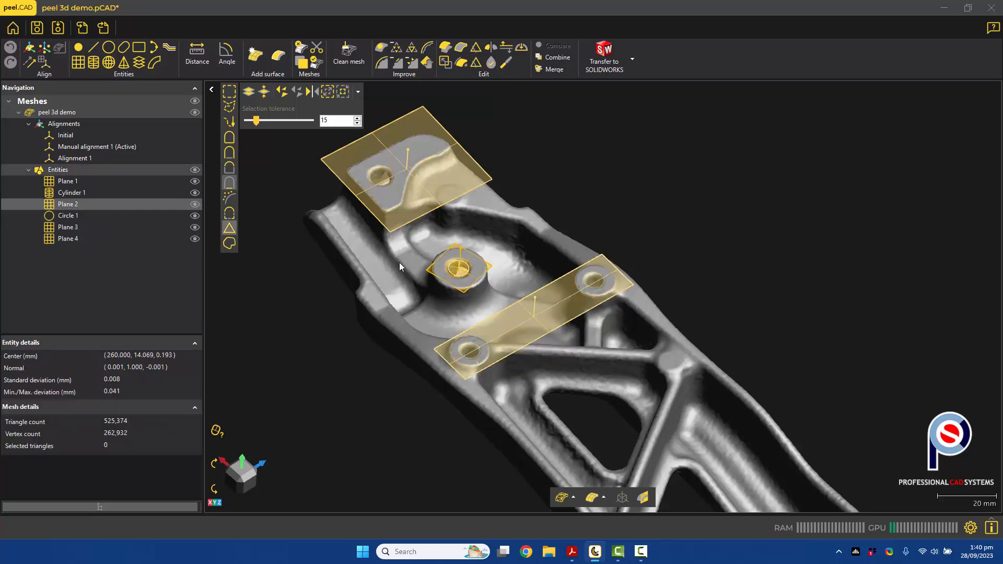
right_click(433, 272)
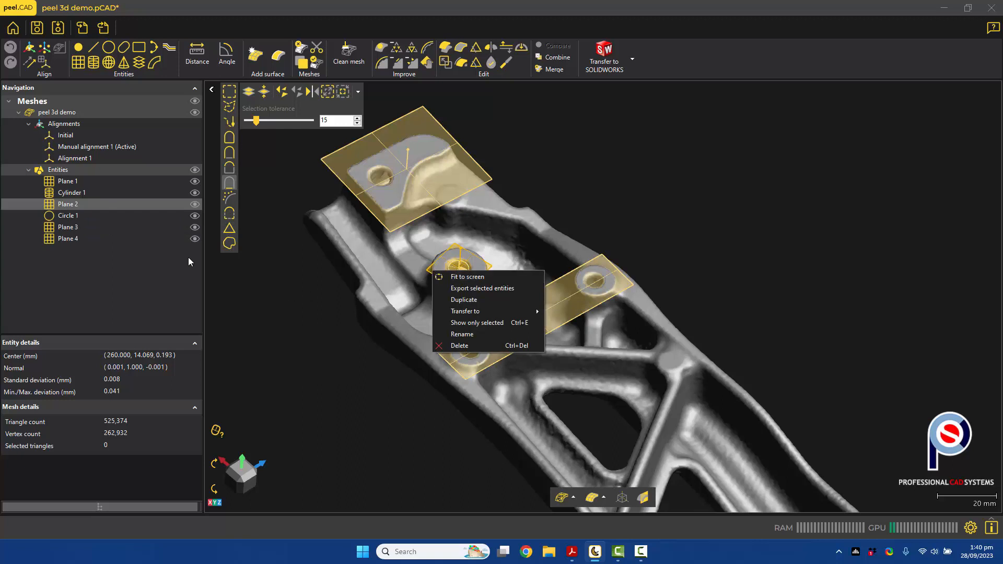
right_click(55, 206)
click(53, 203)
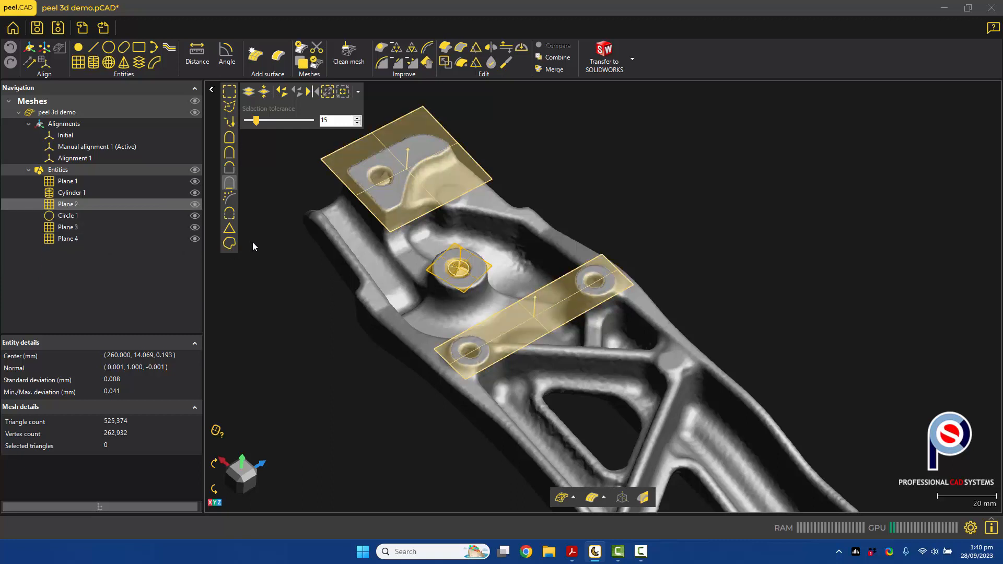
- Start a cylinder for the hole in the end pad and constrain its orientation to the Manual alignment 1 Y axis
scroll(433, 285, down, 3)
scroll(431, 280, down, 1)
middle_drag(491, 297, 468, 249)
scroll(516, 311, down, 3)
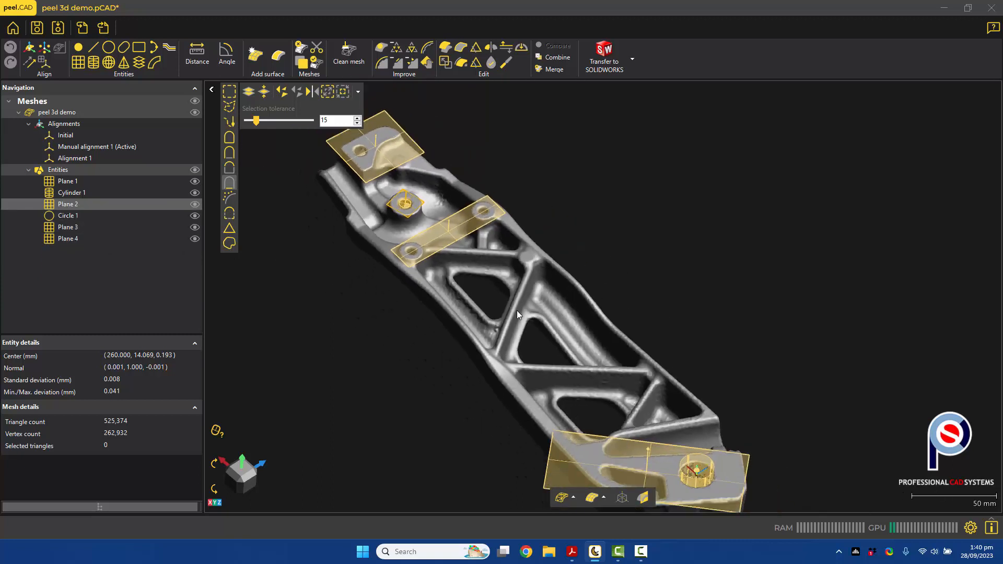
mouse_move(524, 320)
middle_down()
mouse_move(488, 259)
mouse_move(524, 310)
middle_up()
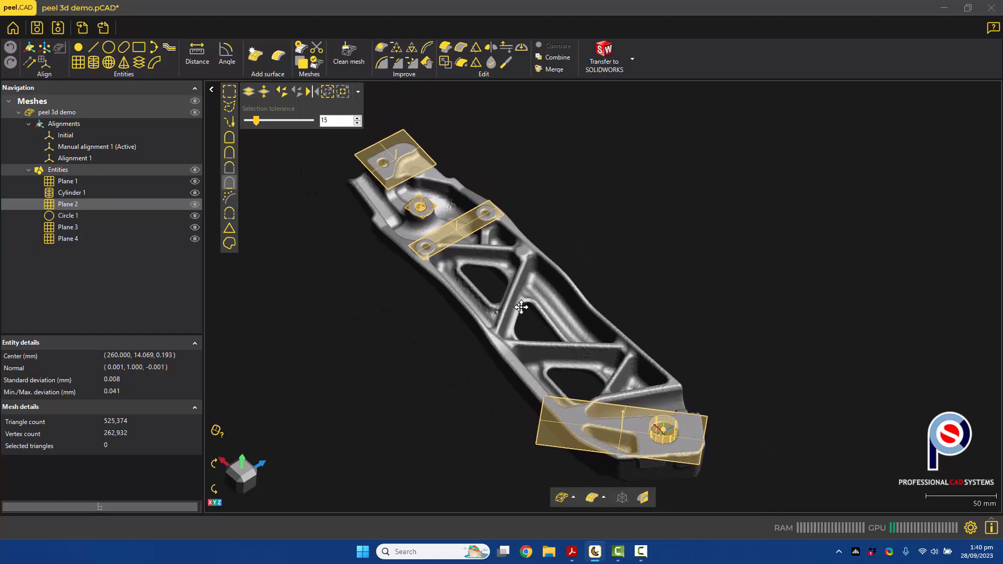
middle_drag(394, 186, 468, 263)
scroll(411, 190, up, 4)
scroll(424, 200, up, 5)
scroll(416, 164, up, 6)
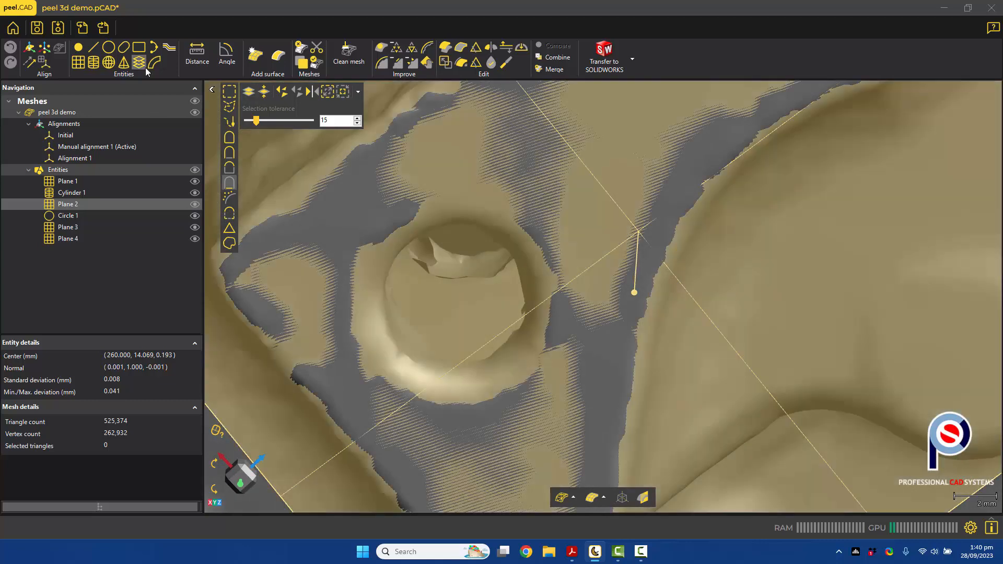
click(94, 63)
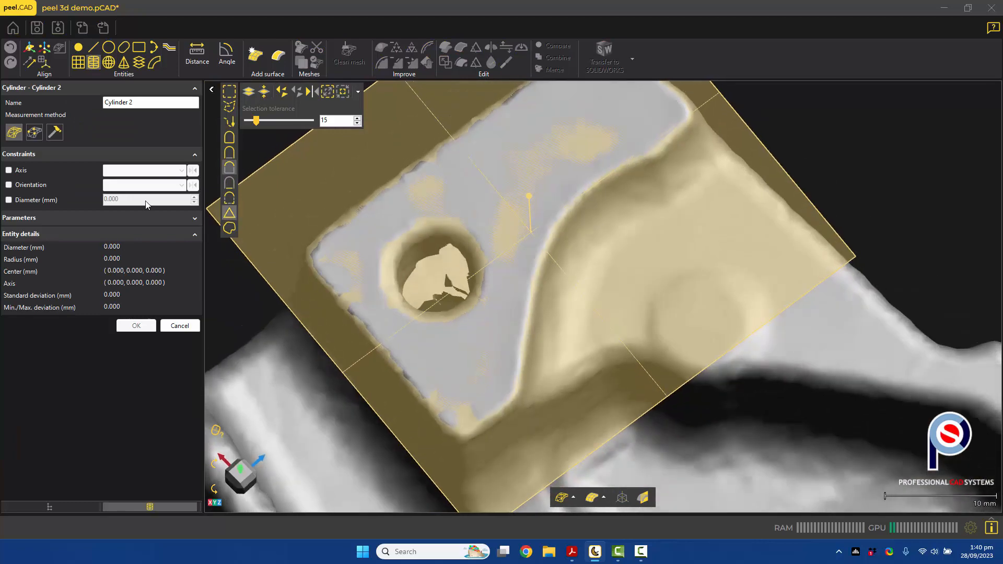
click(30, 187)
click(111, 187)
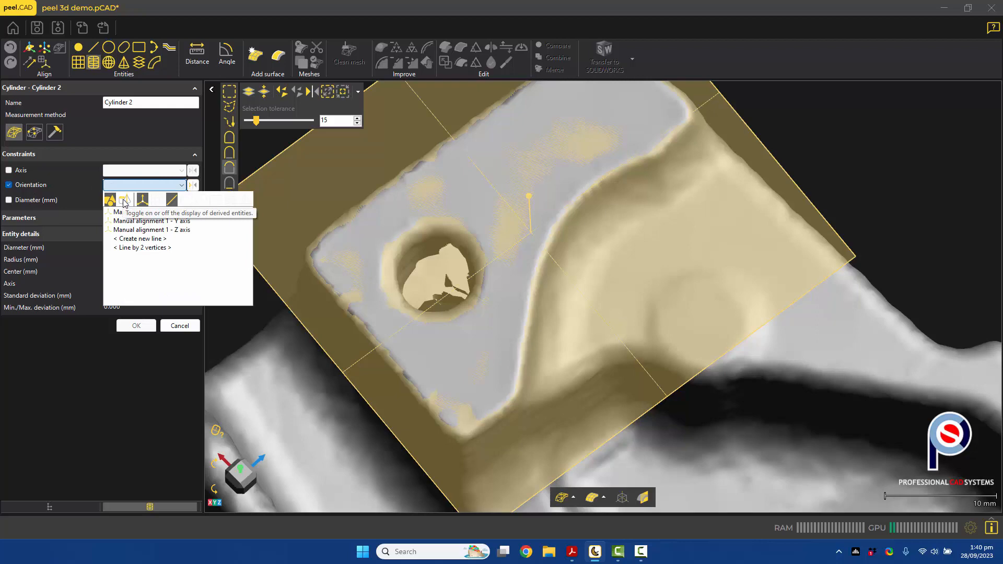
click(151, 221)
- Fit the cylinder to the end pad hole's wall triangles selected from both sides, with the selection tolerance at 32
right_drag(385, 284, 369, 276)
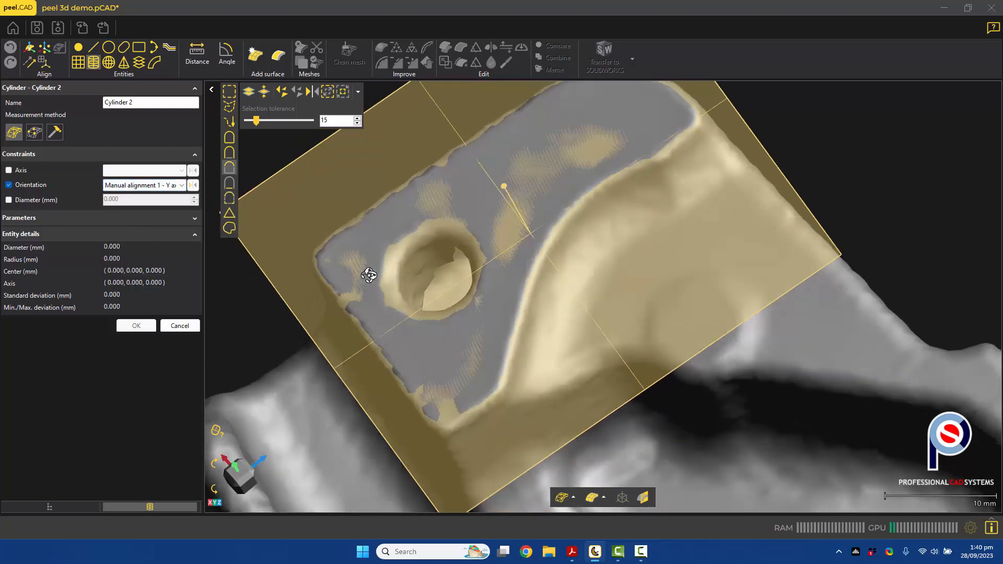
drag(369, 275, 362, 291)
click(230, 139)
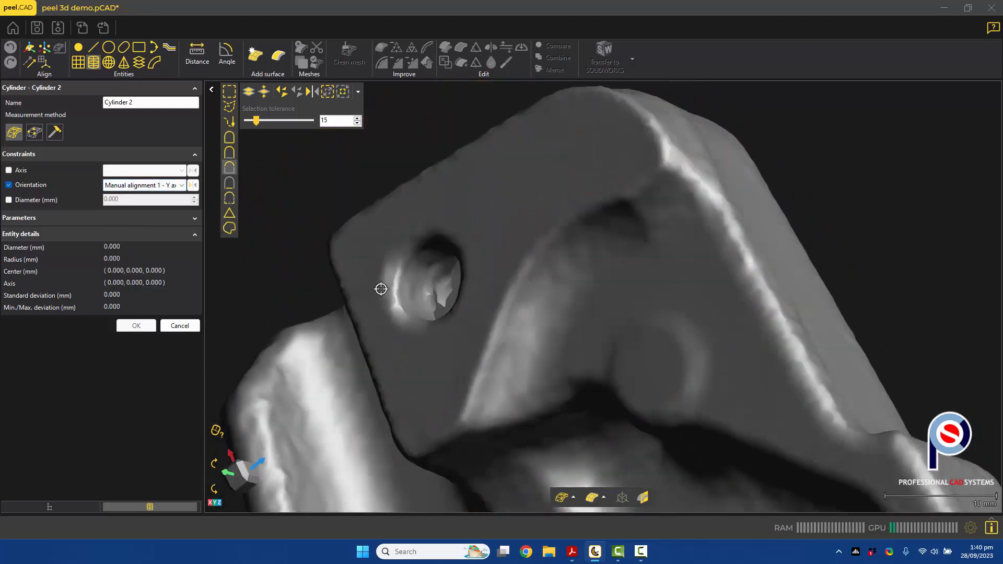
click(419, 291)
drag(256, 120, 267, 121)
drag(374, 245, 577, 273)
ctrl+click(404, 309)
ctrl+click(609, 224)
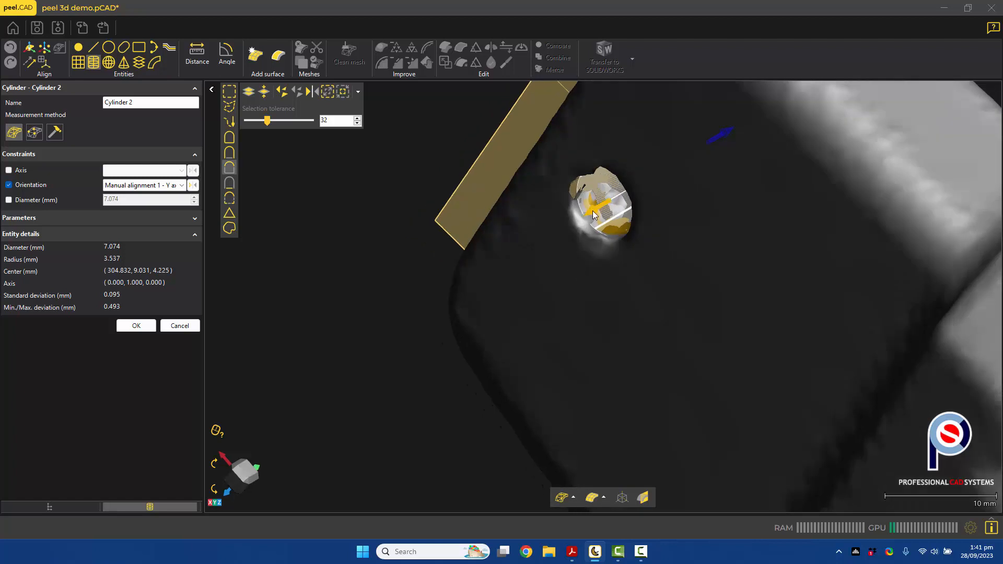
- Extend both ends of the hole's cylinder beyond the faces of the part
drag(594, 215, 509, 246)
scroll(509, 245, down, 2)
middle_drag(792, 213, 596, 259)
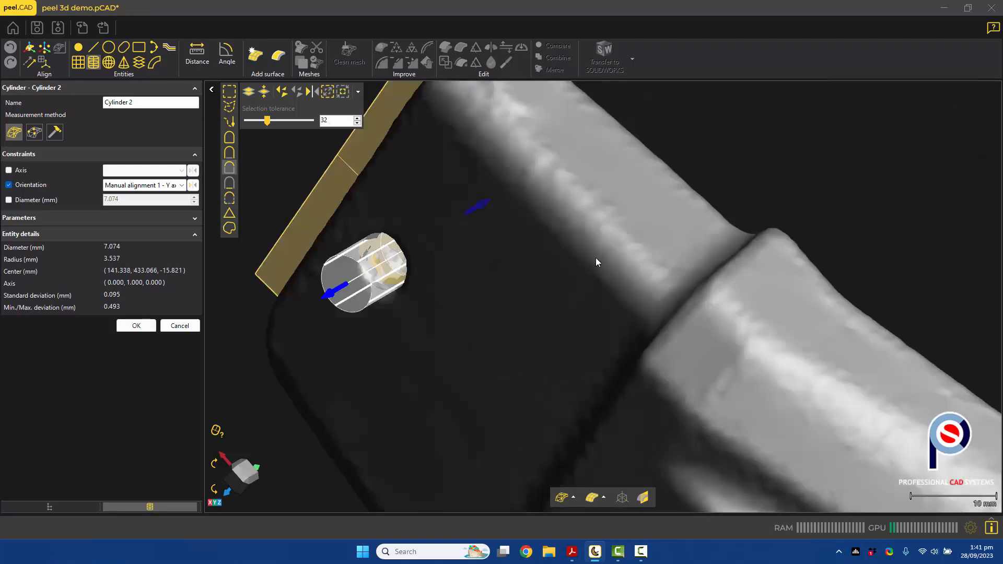
drag(596, 261, 554, 262)
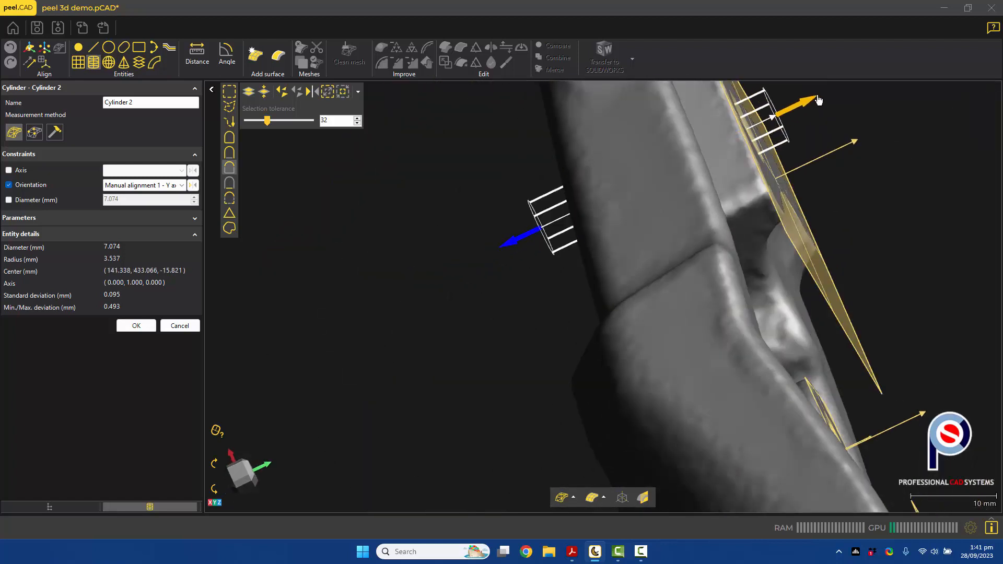
drag(818, 100, 828, 96)
middle_drag(645, 226, 594, 280)
drag(595, 280, 571, 283)
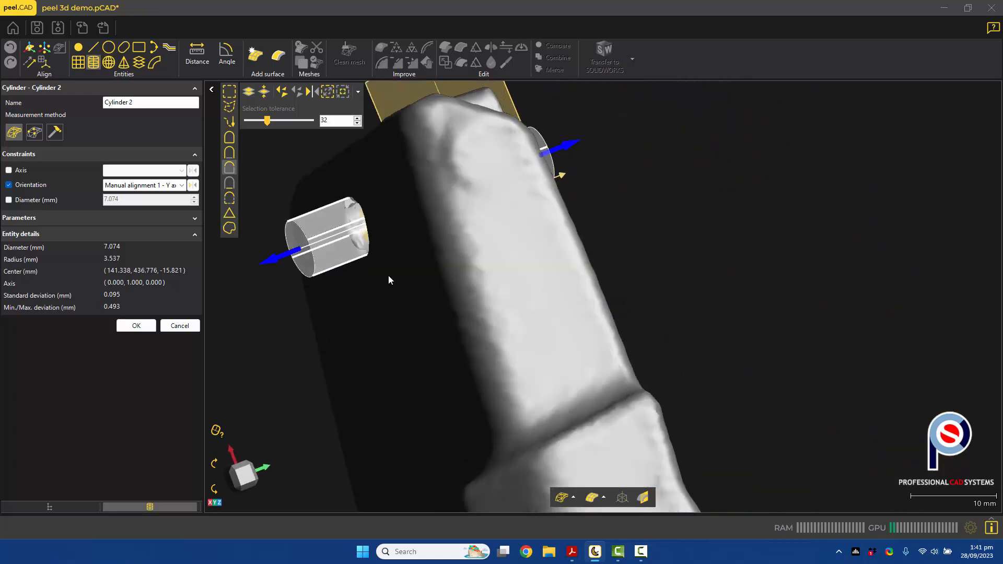
- Constrain the cylinder's diameter to 6.9 mm, check it against the hole, and accept it
click(50, 200)
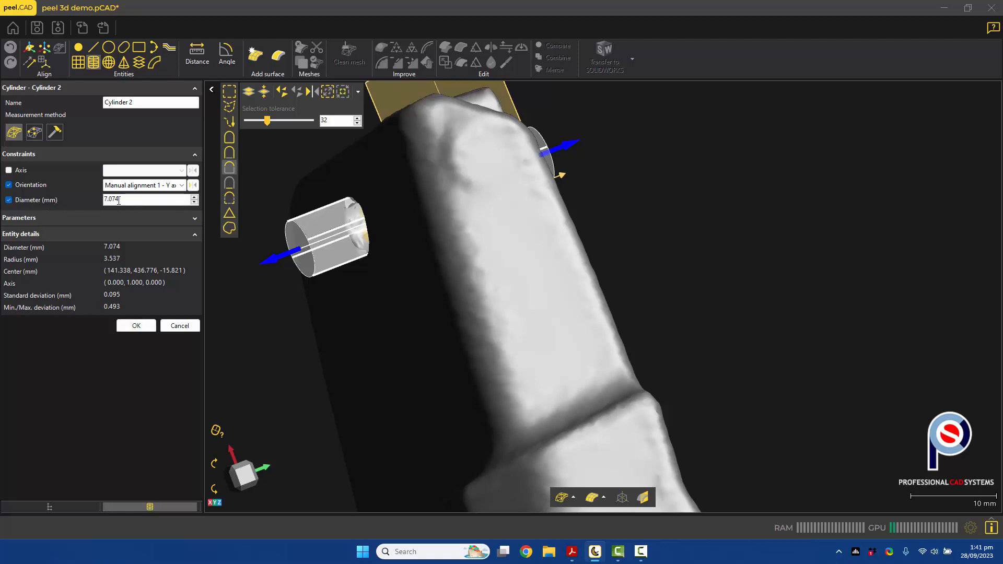
key(Tab)
text(6.)
drag(437, 243, 551, 246)
middle_drag(550, 246, 658, 244)
drag(491, 241, 380, 242)
scroll(380, 243, down, 2)
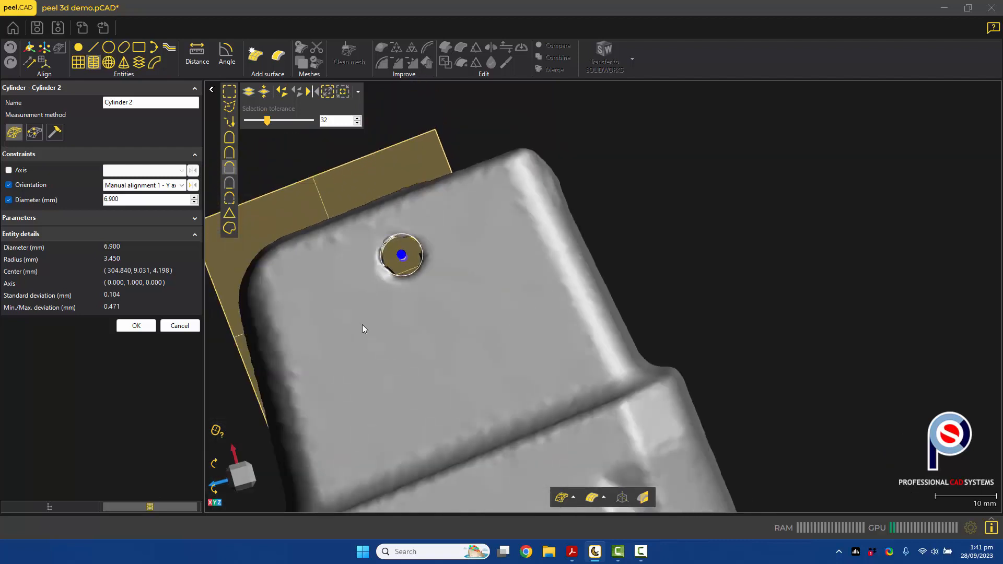
drag(362, 326, 455, 286)
scroll(388, 330, down, 2)
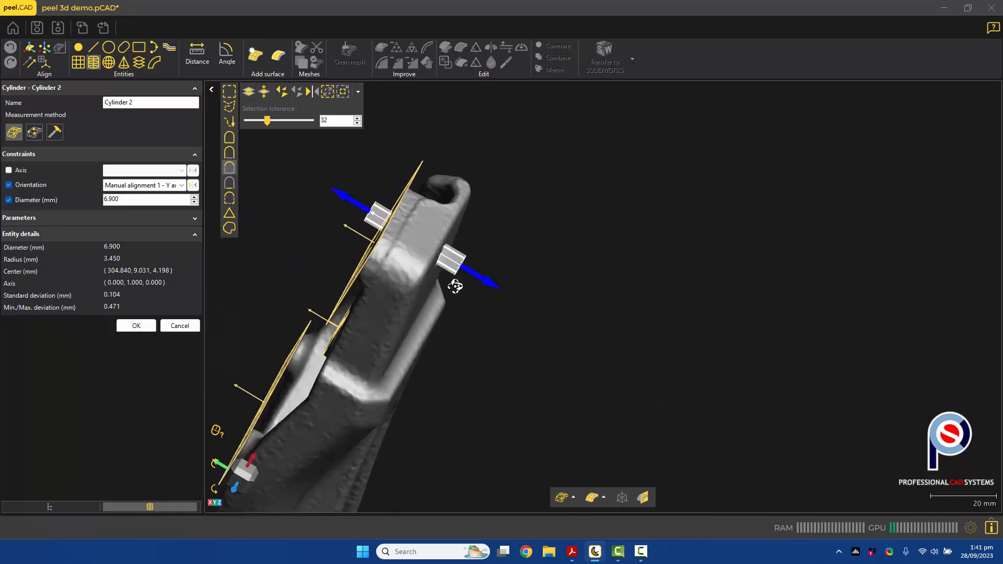
click(136, 326)
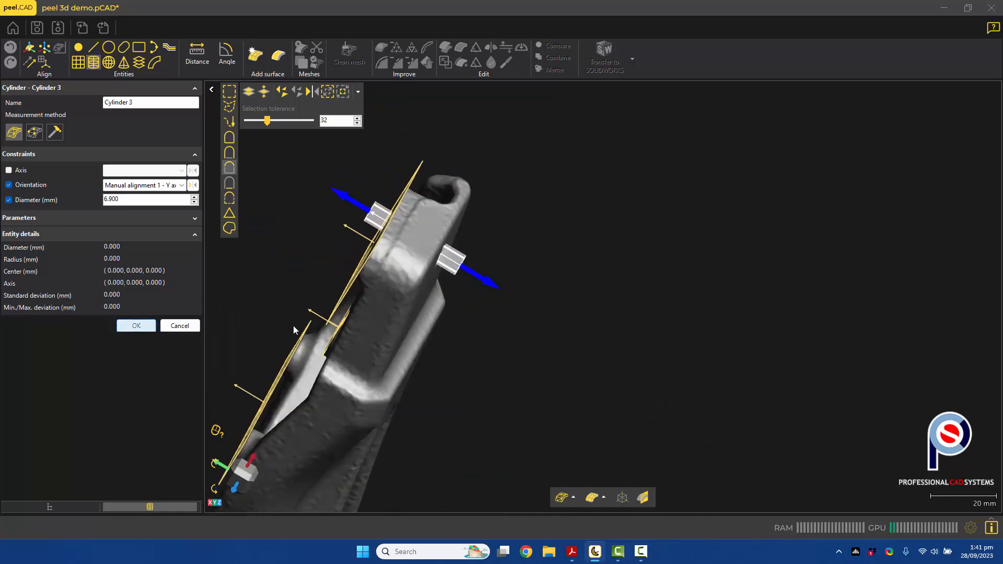
- Start a circle constrained to Plane 2 and fit it to the hole wall of the first of the two paired bosses
drag(369, 328, 515, 308)
scroll(514, 308, up, 5)
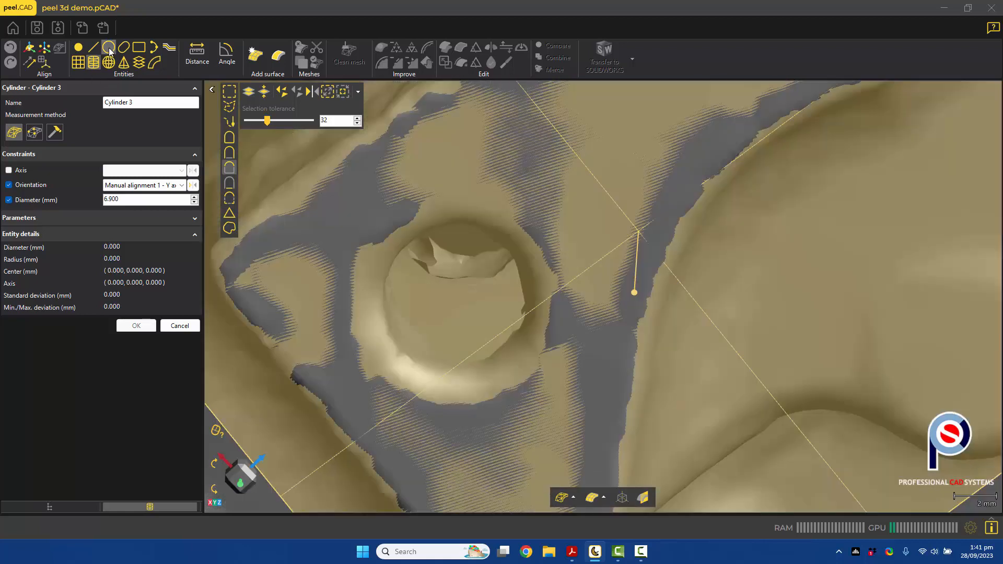
click(108, 48)
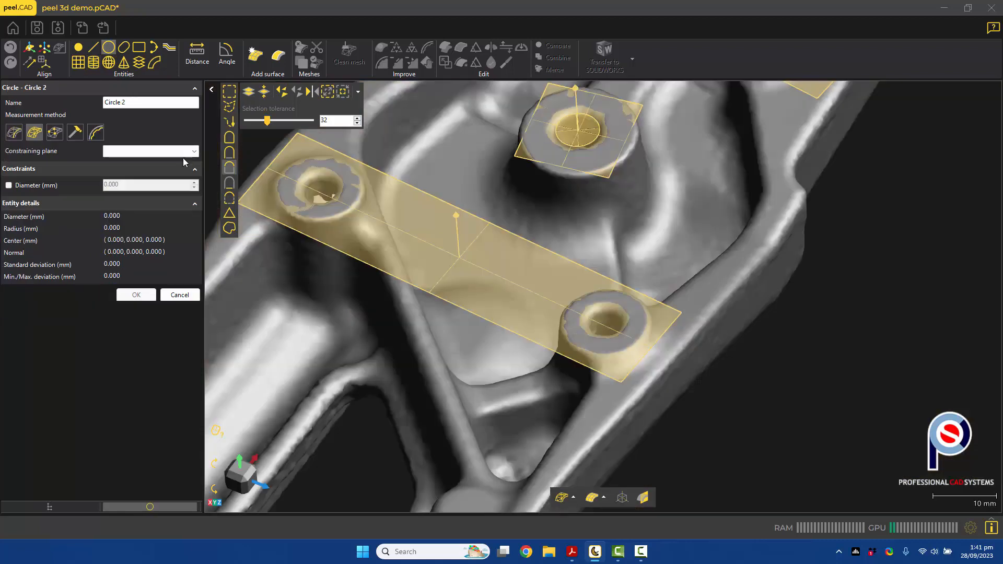
click(150, 151)
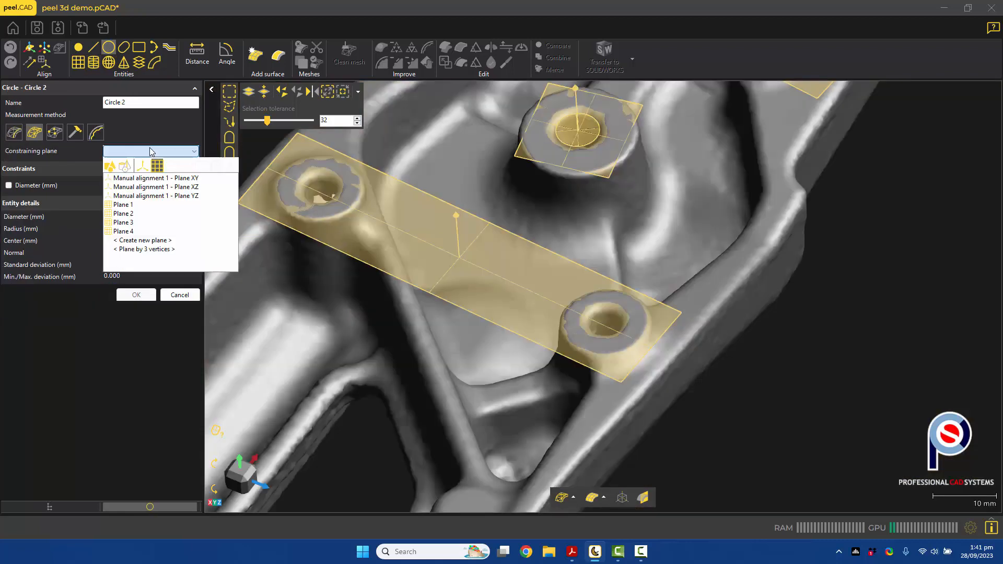
click(127, 212)
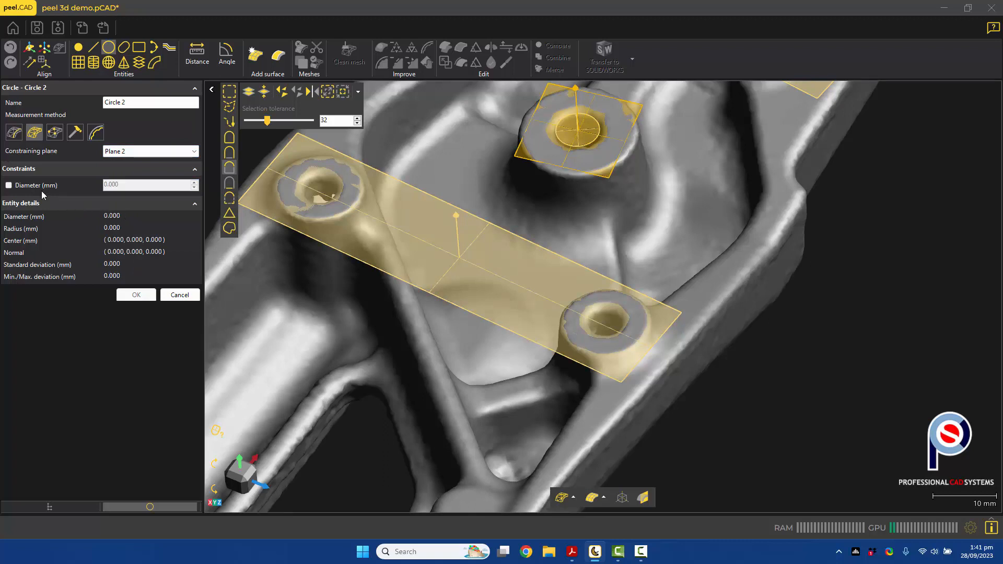
click(225, 171)
scroll(320, 198, up, 8)
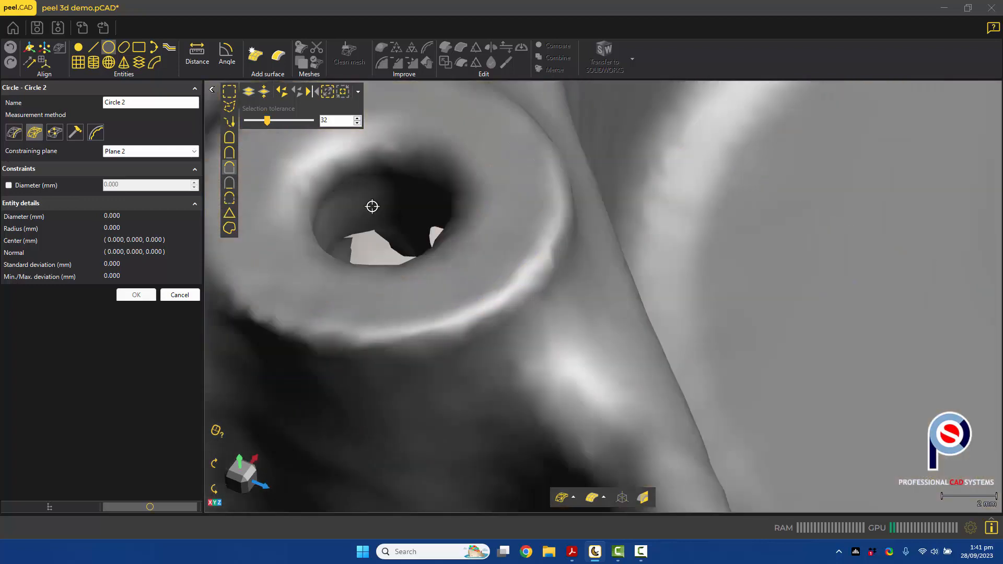
ctrl+click(372, 206)
drag(359, 197, 354, 215)
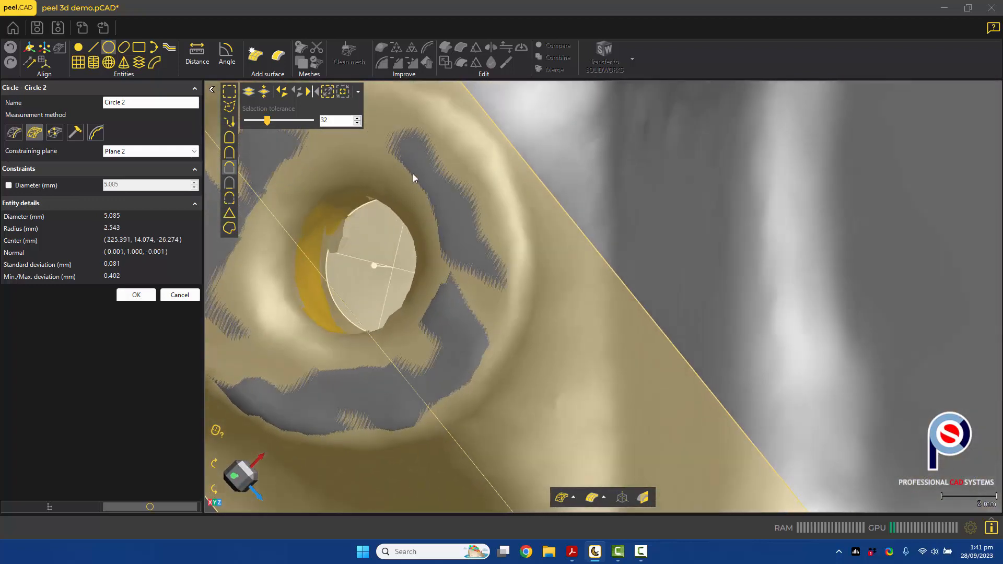
- Change the circle's constraining plane to Plane 3, the plane shared by the two paired bosses
scroll(412, 192, down, 7)
scroll(413, 198, down, 10)
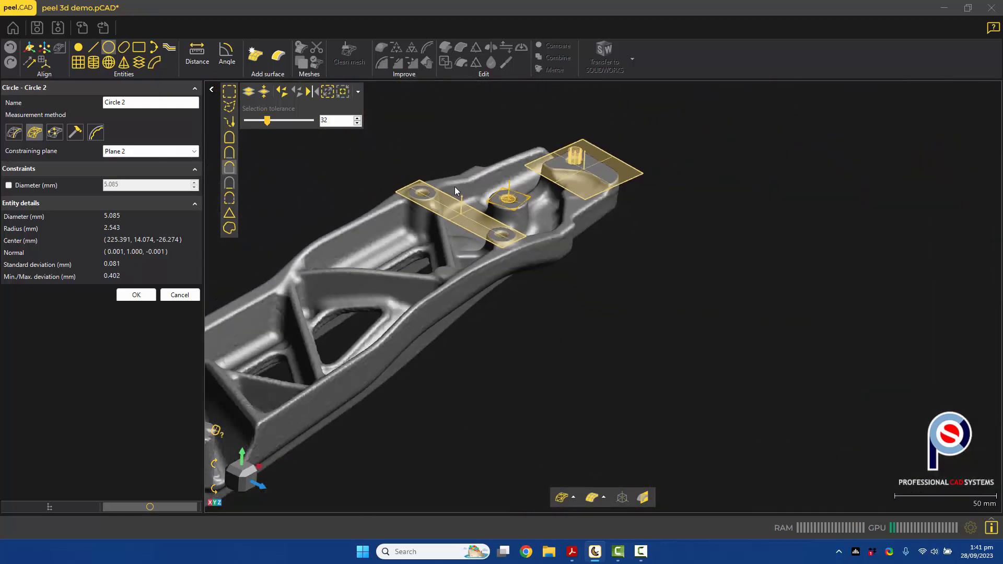
drag(402, 218, 494, 209)
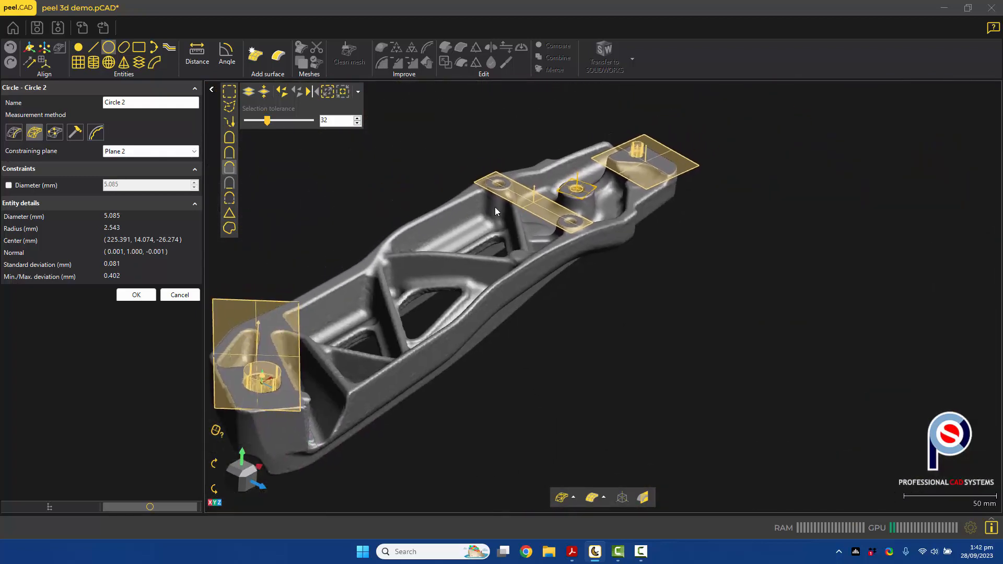
scroll(495, 205, up, 5)
click(149, 151)
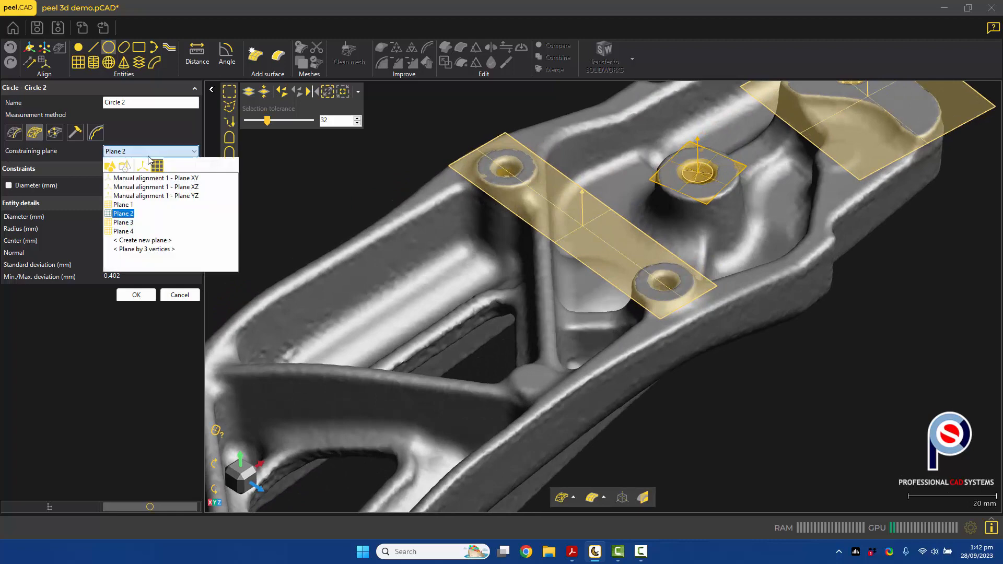
click(124, 222)
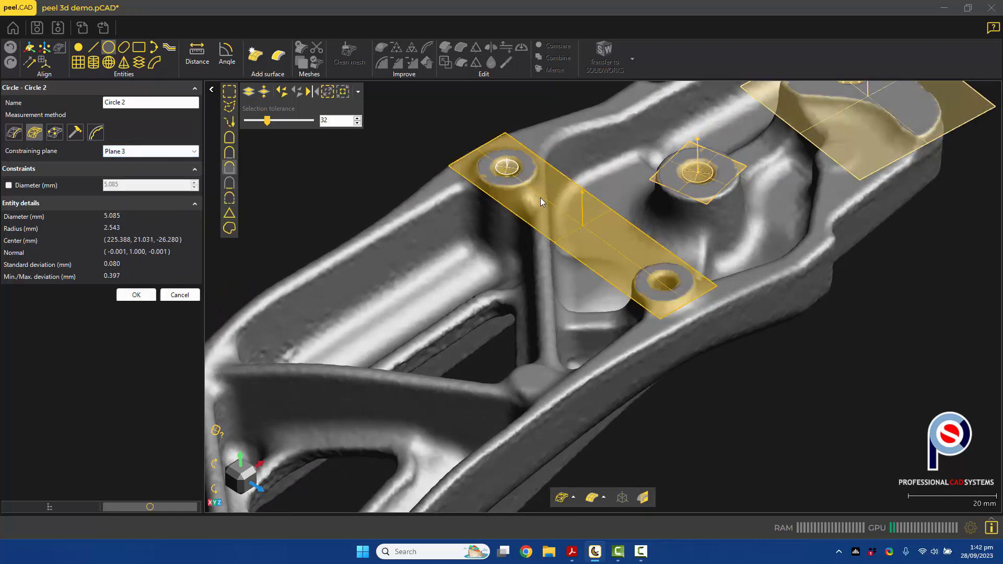
- Constrain the first boss hole's circle to a diameter of 5 mm and accept it
middle_drag(745, 235, 675, 281)
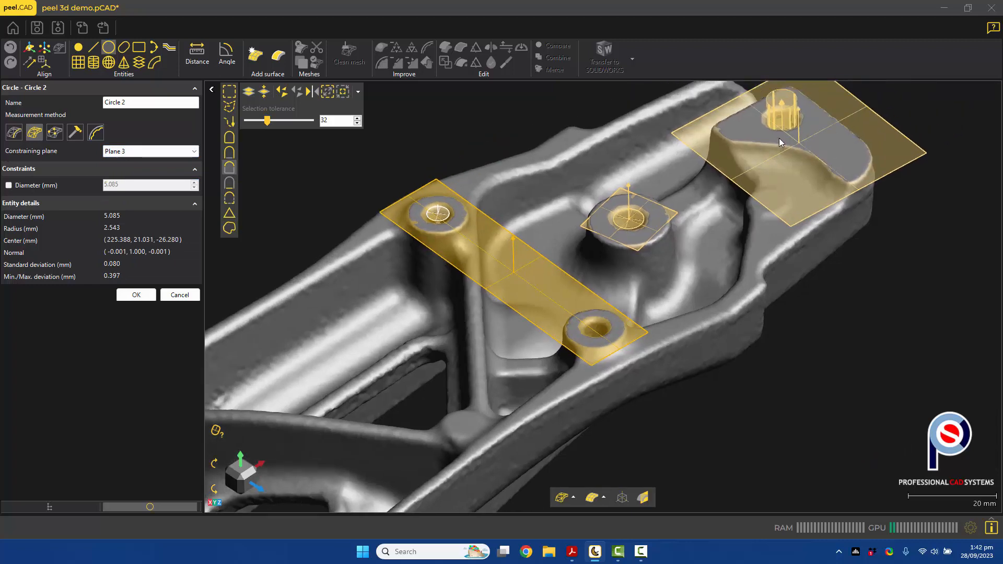
scroll(416, 212, up, 5)
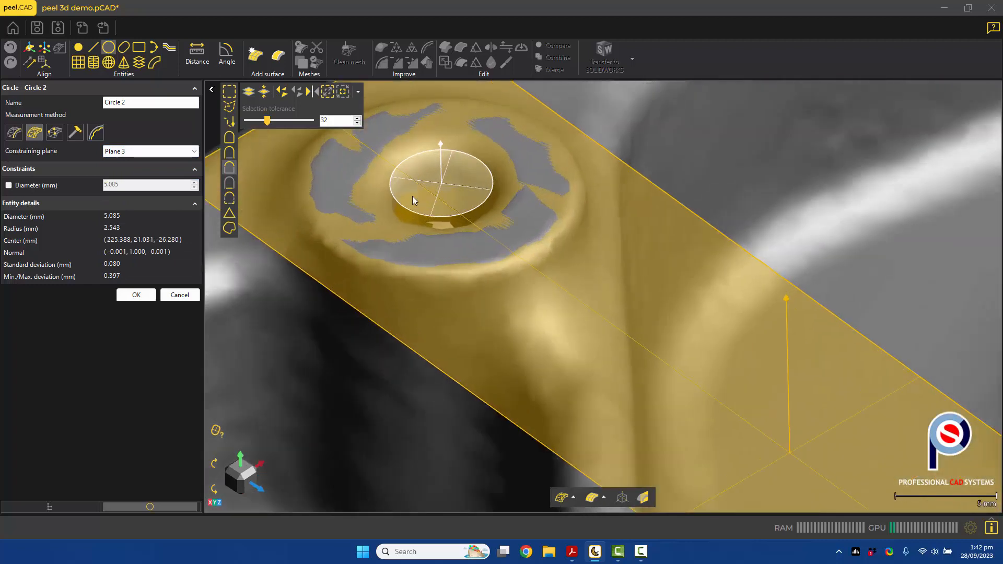
click(38, 187)
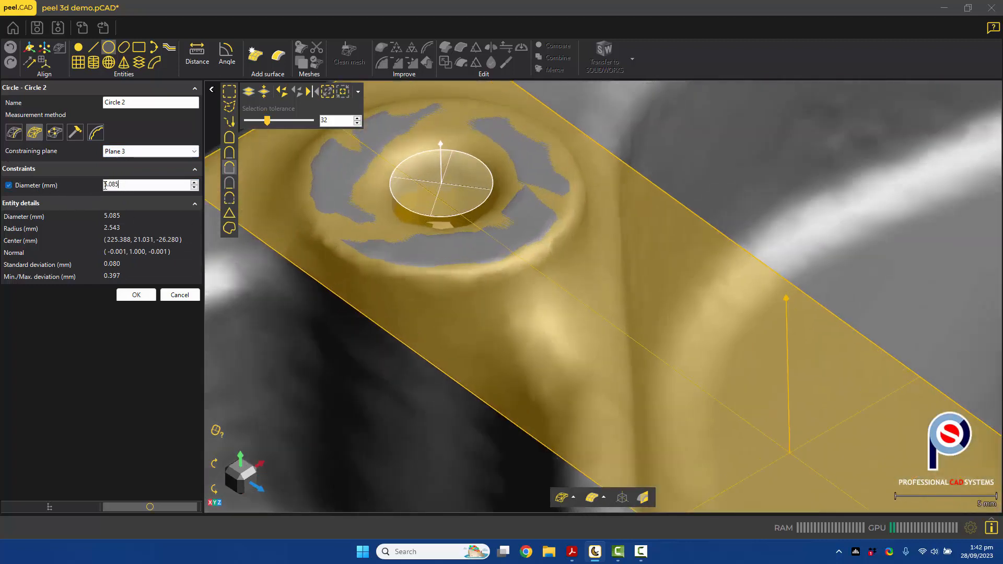
middle_drag(358, 241, 329, 224)
scroll(328, 218, down, 5)
middle_drag(423, 291, 391, 267)
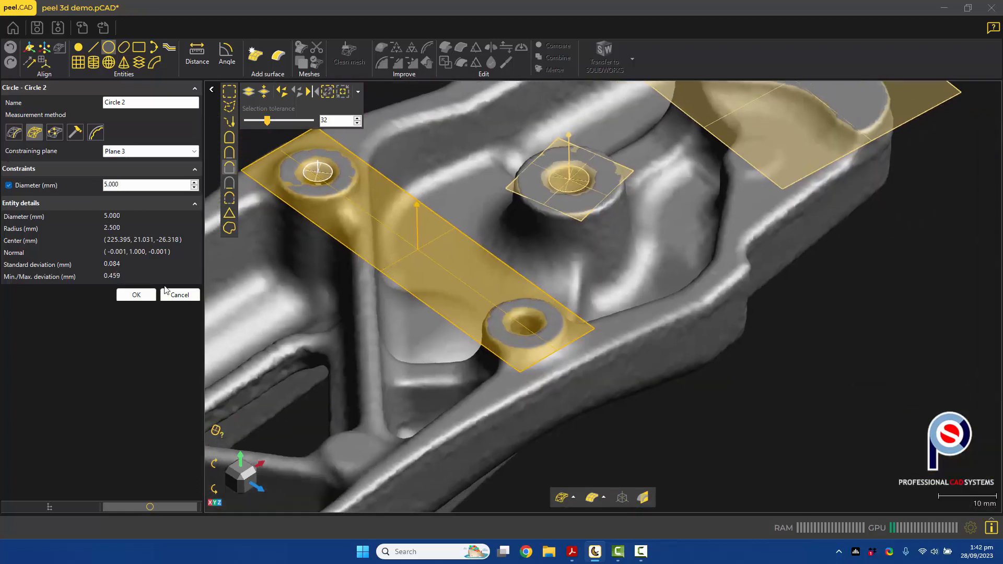
click(134, 295)
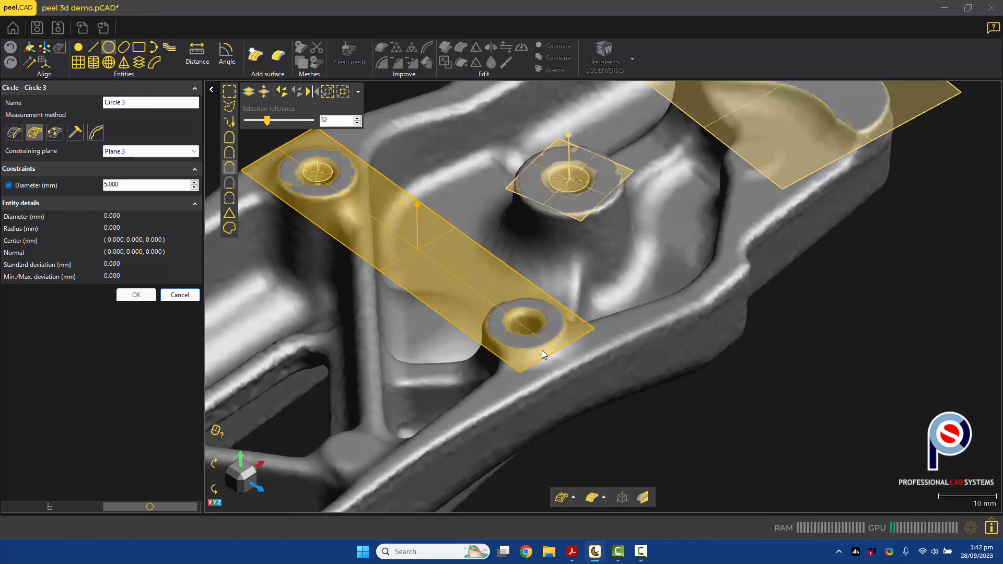
- Fit a 5 mm circle on Plane 3 to the hole wall of the second paired boss
scroll(541, 349, up, 10)
click(514, 258)
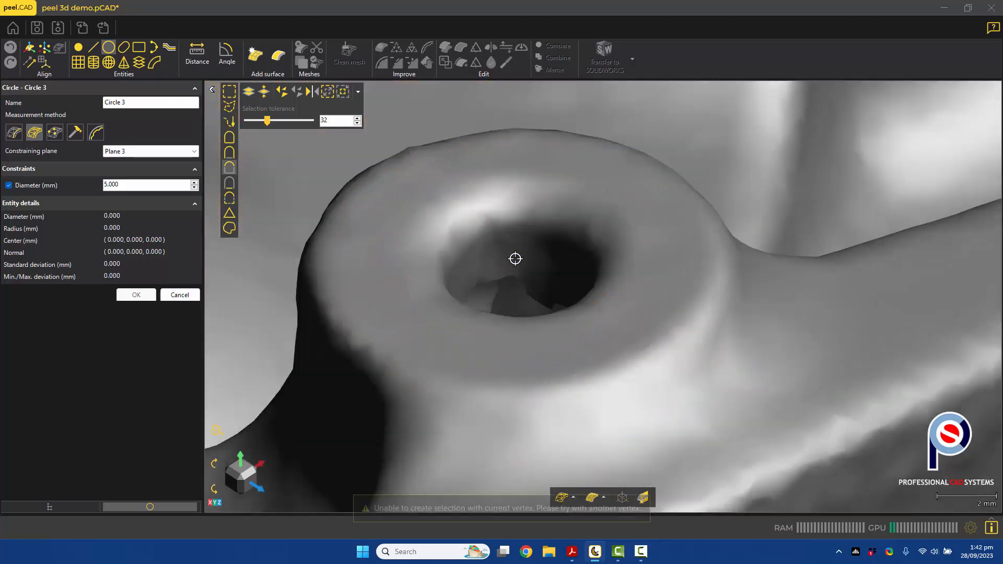
ctrl+click(536, 272)
drag(540, 239, 528, 274)
drag(400, 248, 406, 228)
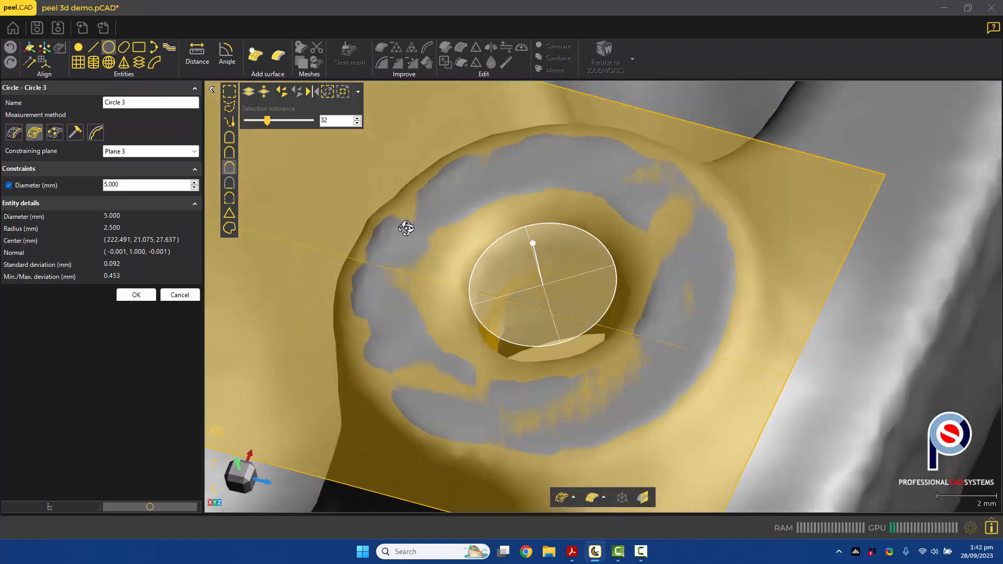
- Check the second boss hole's circle on the whole part, accept it and end circle creation
scroll(532, 305, down, 12)
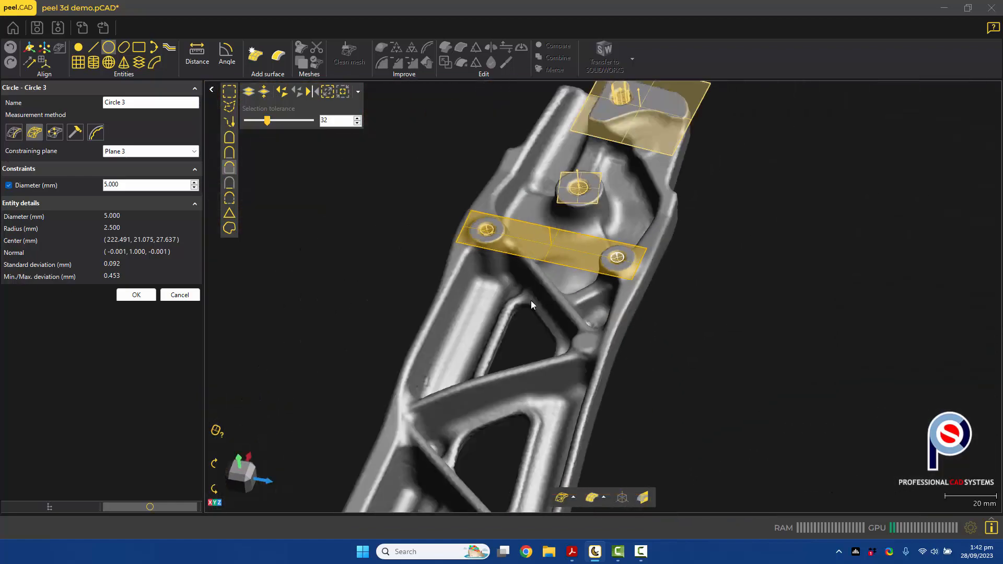
drag(535, 277, 579, 285)
scroll(585, 280, down, 3)
middle_drag(586, 280, 559, 266)
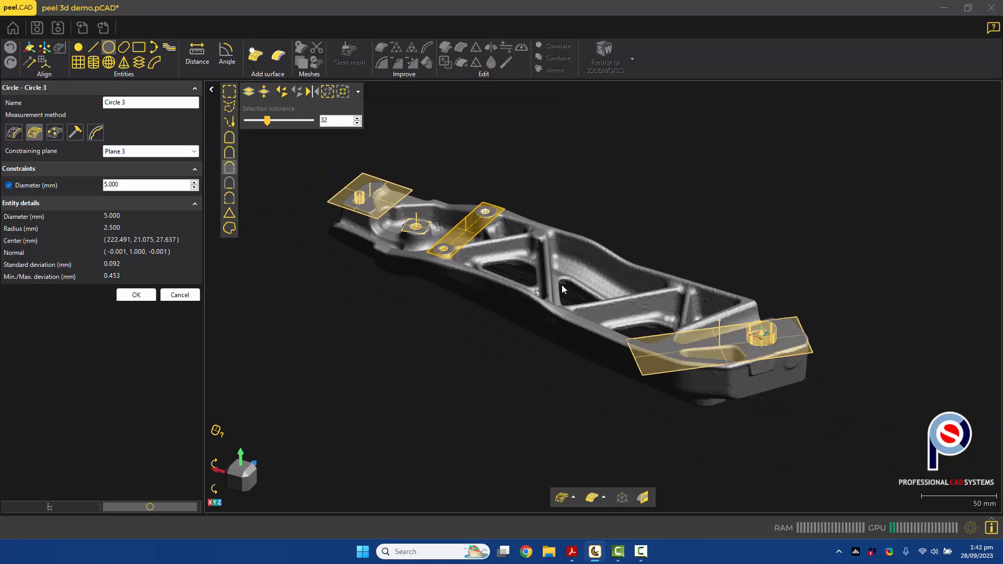
mouse_move(563, 288)
mouse_down()
mouse_move(570, 217)
mouse_move(571, 302)
mouse_up()
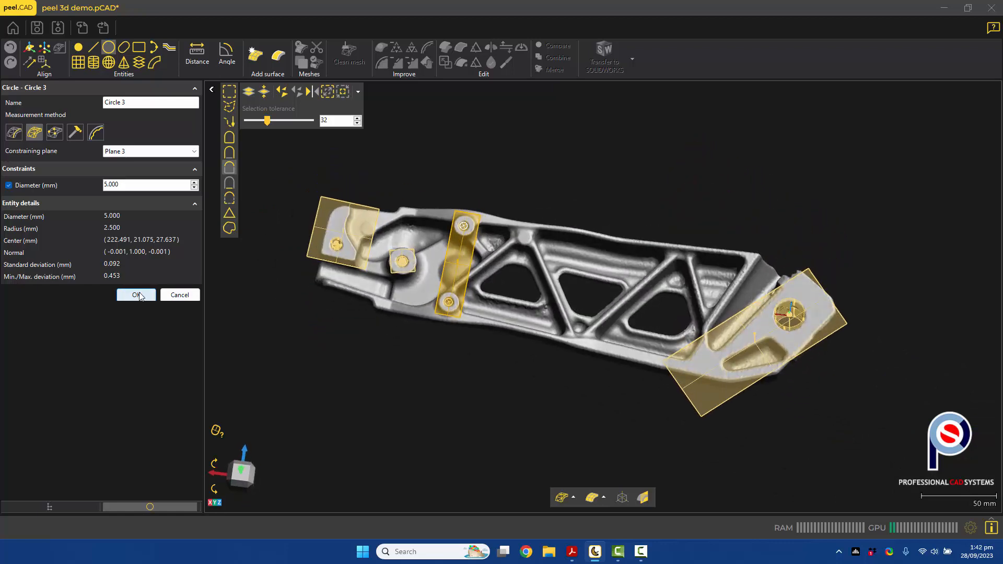
click(139, 297)
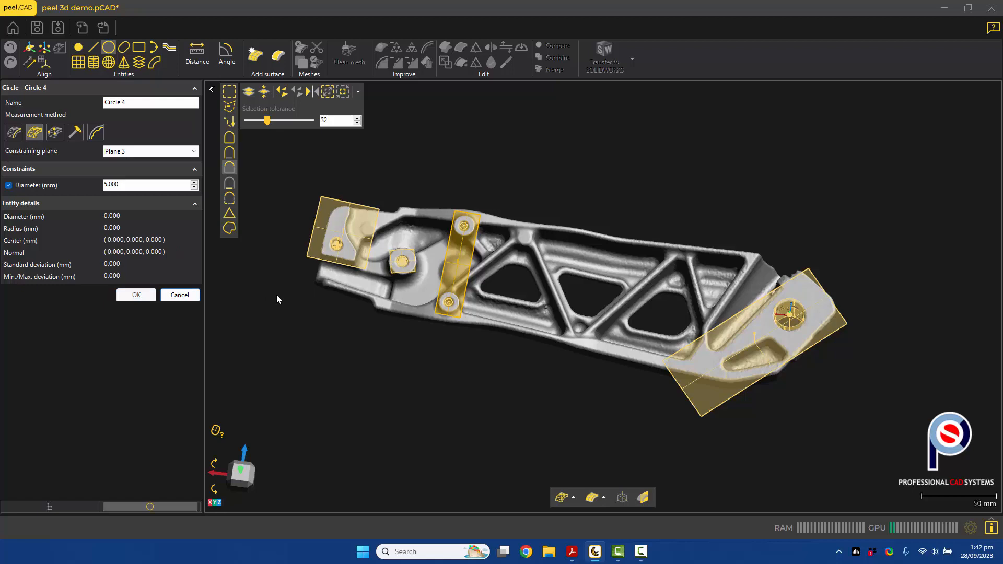
click(180, 296)
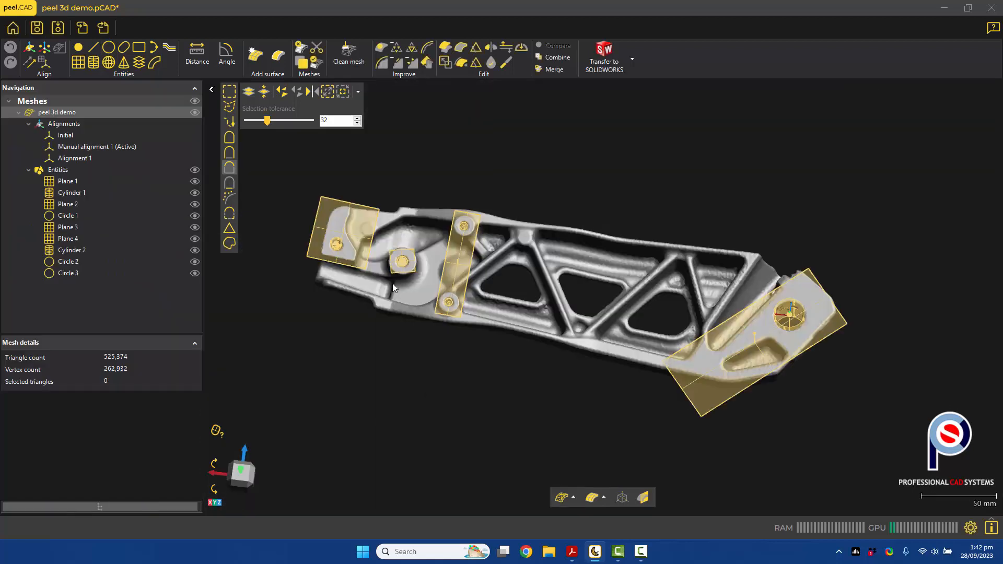
- Save the session as a new file named "peel 3d demo - result"
drag(356, 295, 430, 264)
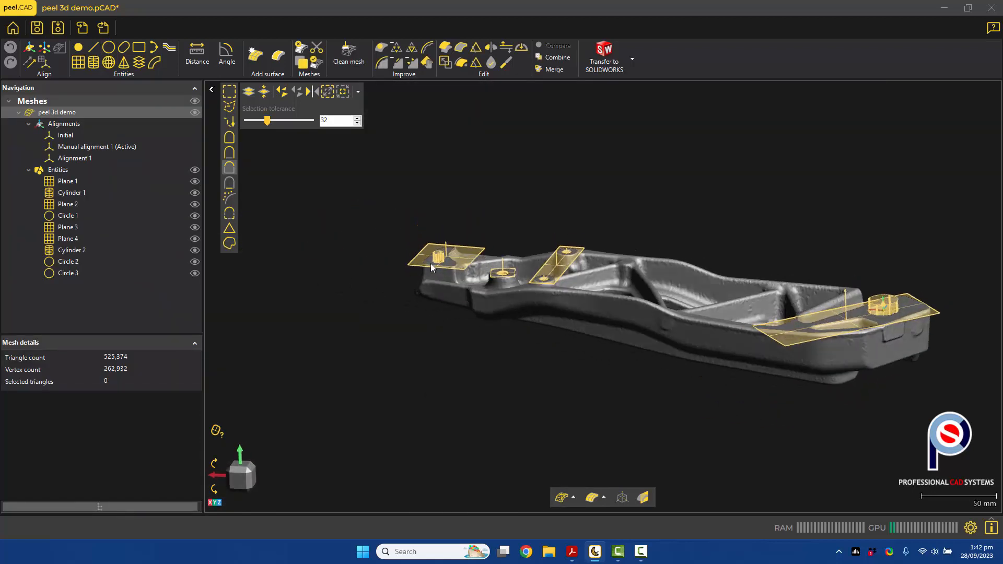
scroll(470, 263, up, 6)
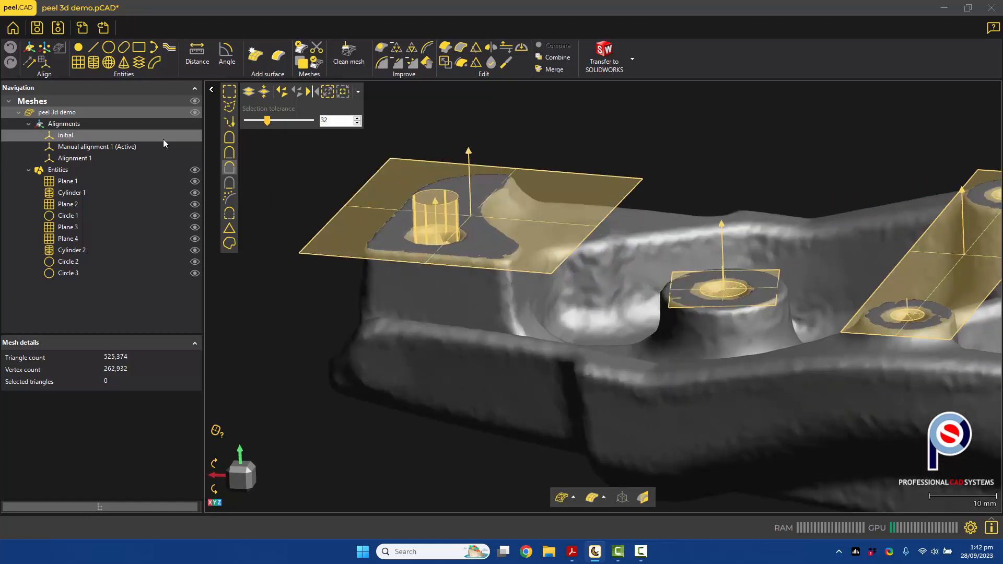
click(61, 31)
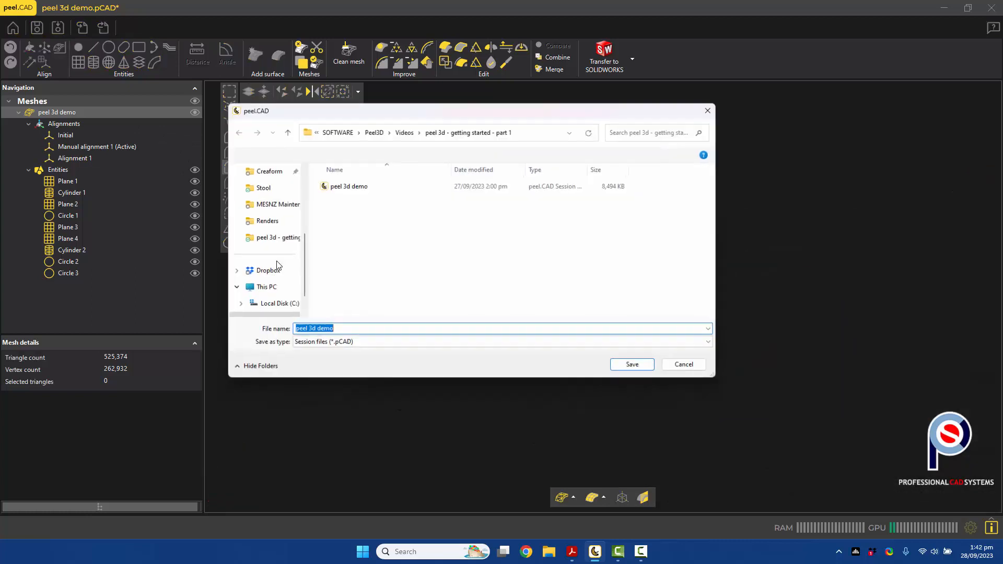
click(356, 330)
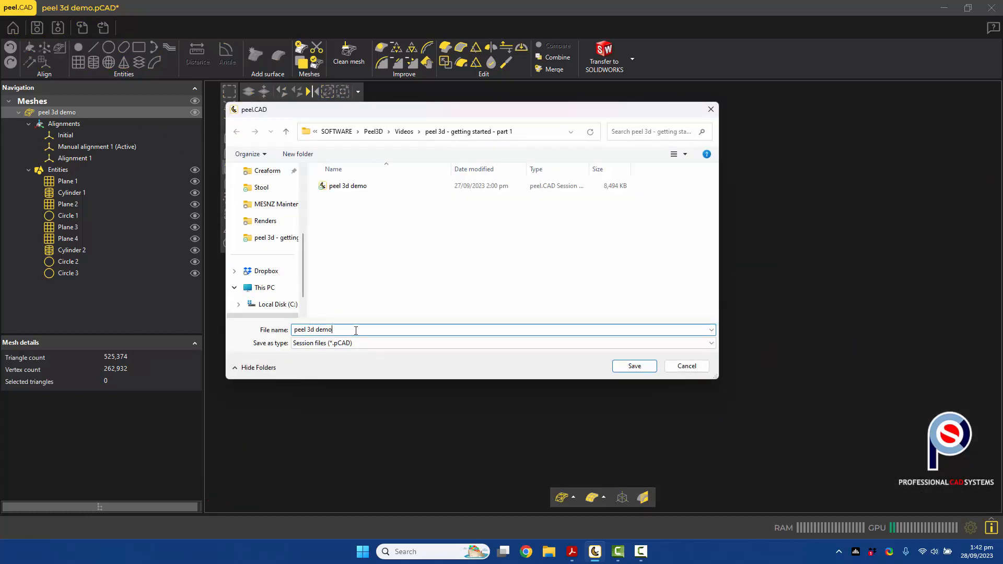
text(- result)
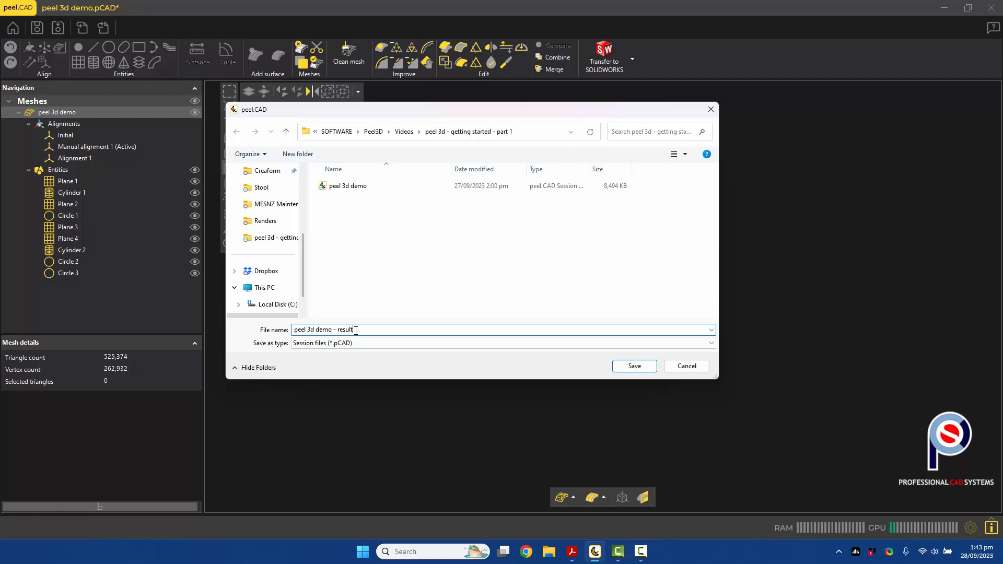
key(Return)
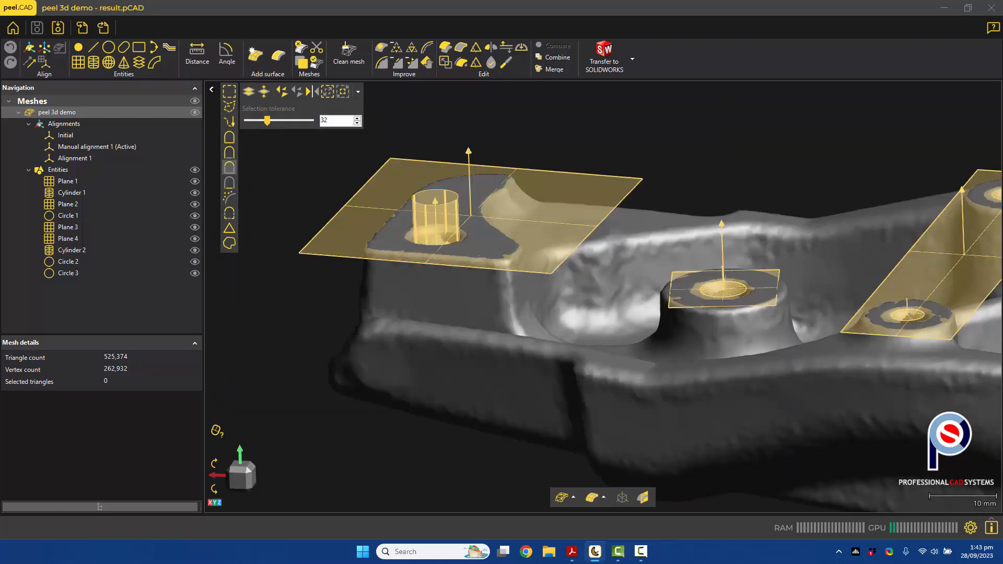
- Start a mesh cut along Plane 4 and shorten the cutting plane to span only the end pad
click(475, 48)
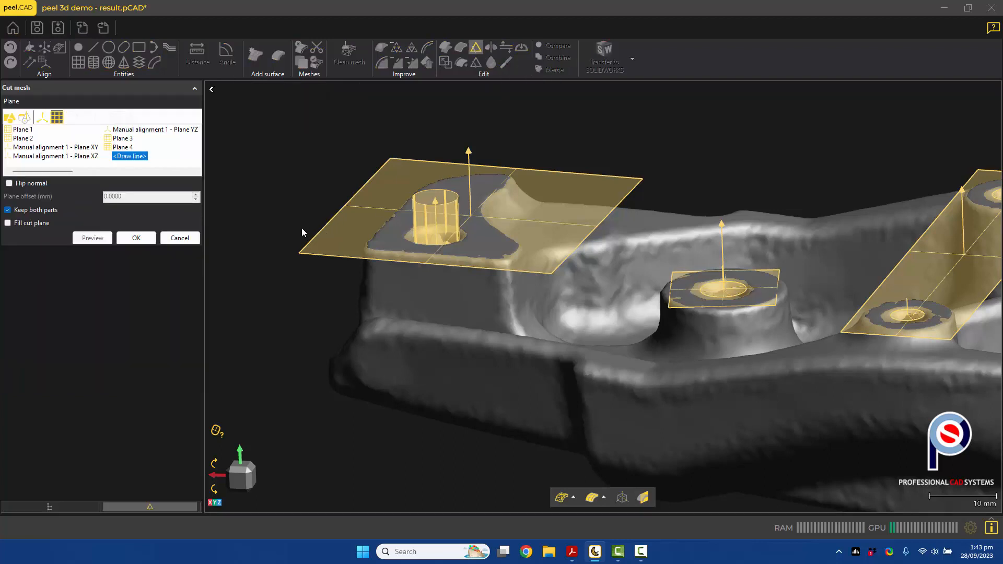
click(118, 148)
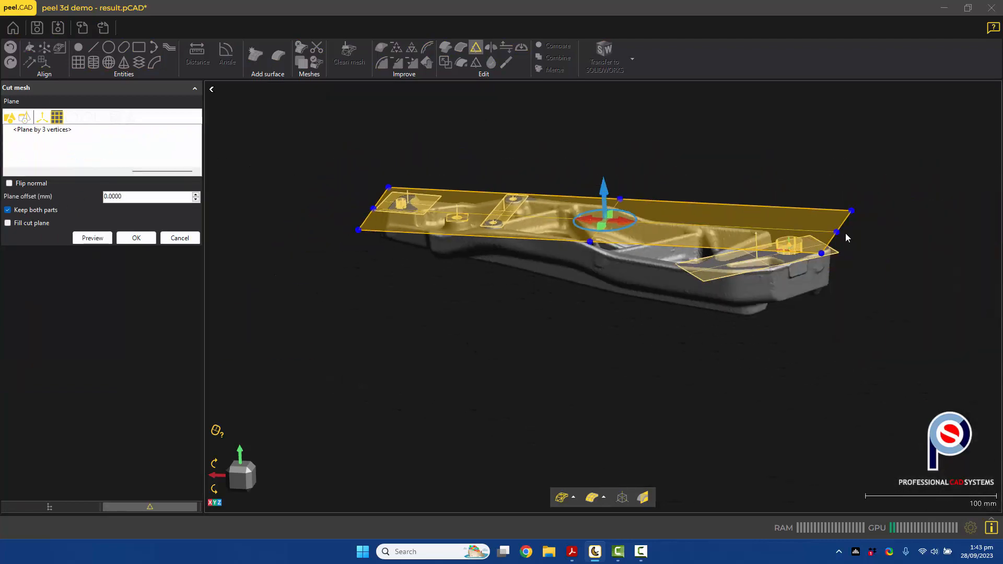
drag(836, 233, 428, 215)
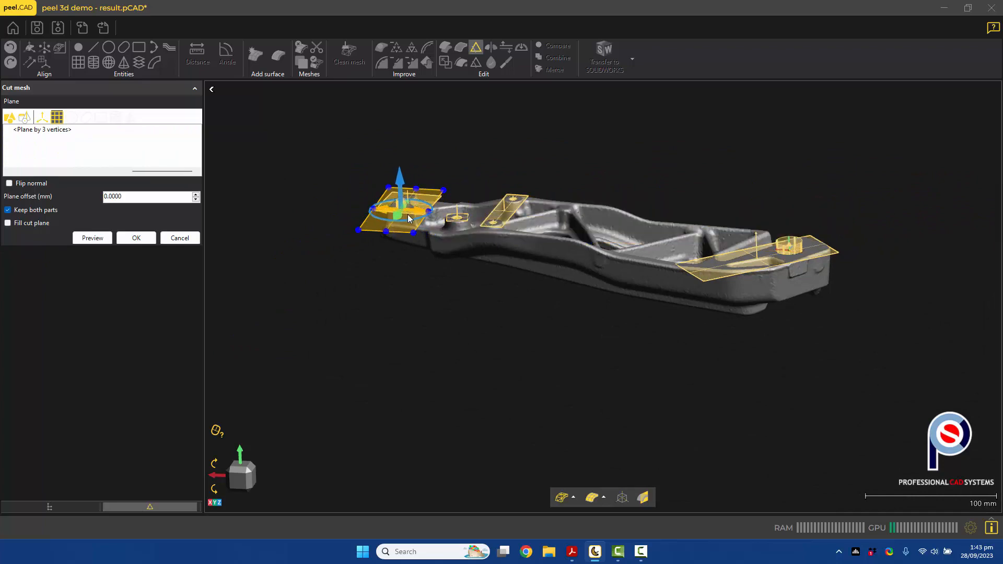
- Pull in two opposite edges of the cutting plane so it fits closely around the end pad
scroll(408, 215, up, 5)
scroll(415, 210, up, 3)
scroll(472, 224, up, 2)
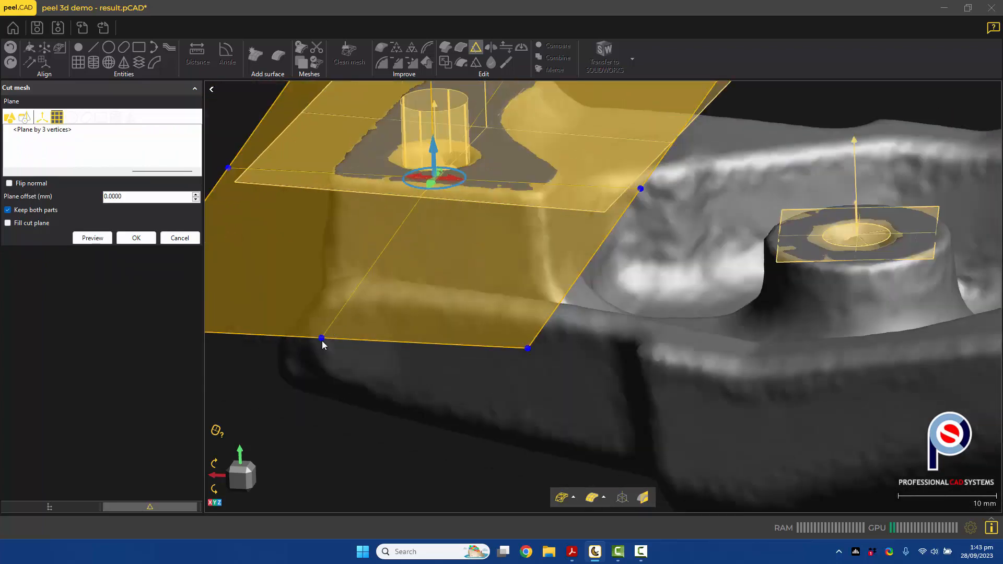
drag(350, 305, 402, 224)
middle_drag(445, 177, 440, 282)
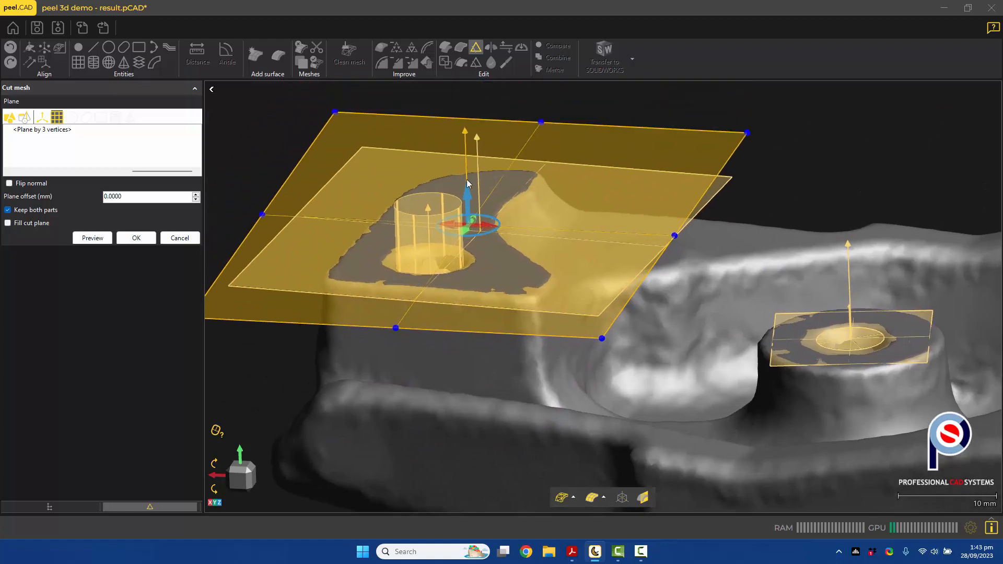
drag(541, 124, 521, 154)
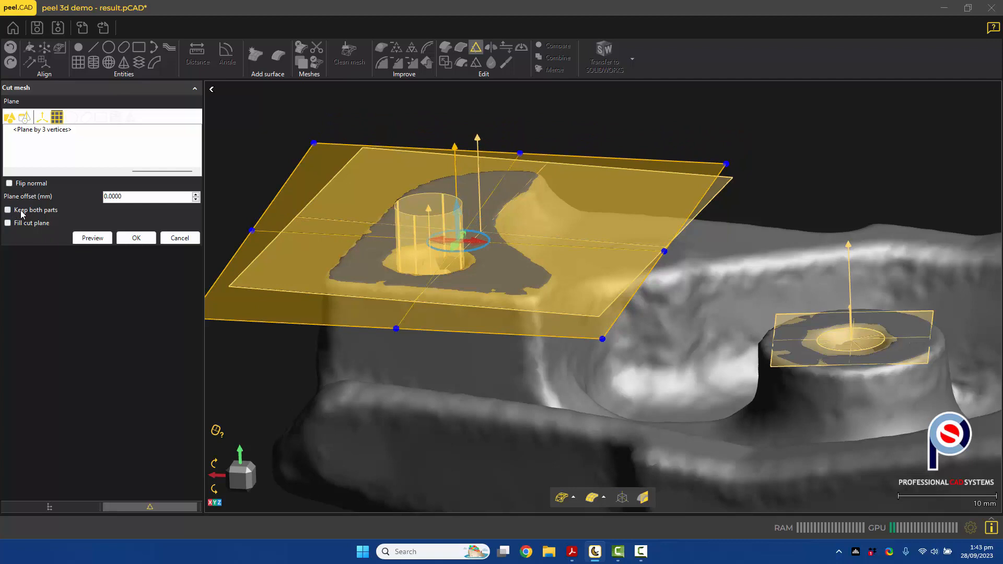
- Set the end pad cut to discard the removed part, flip its normal and offset the plane 1 mm
click(9, 183)
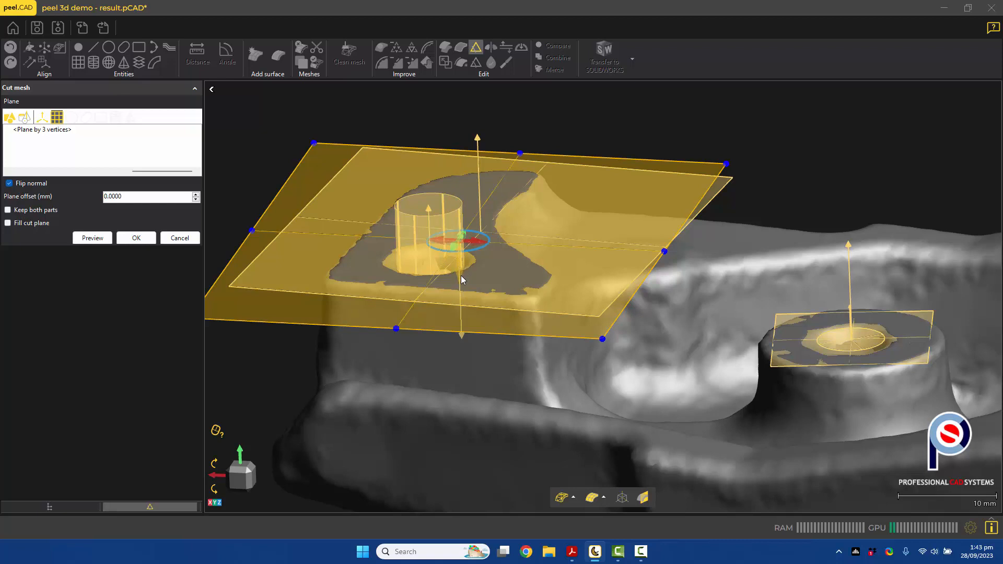
middle_drag(462, 280, 531, 265)
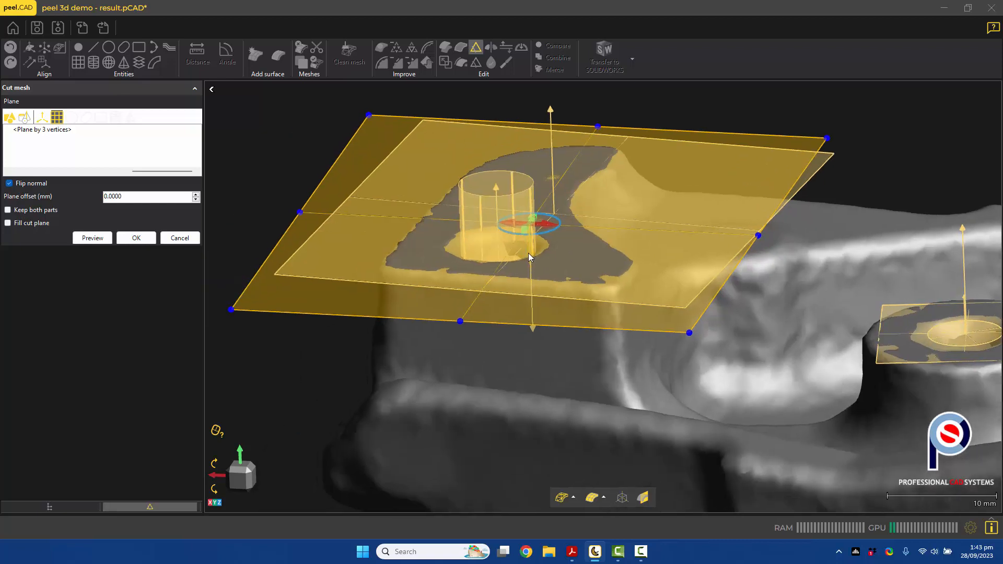
drag(531, 259, 532, 269)
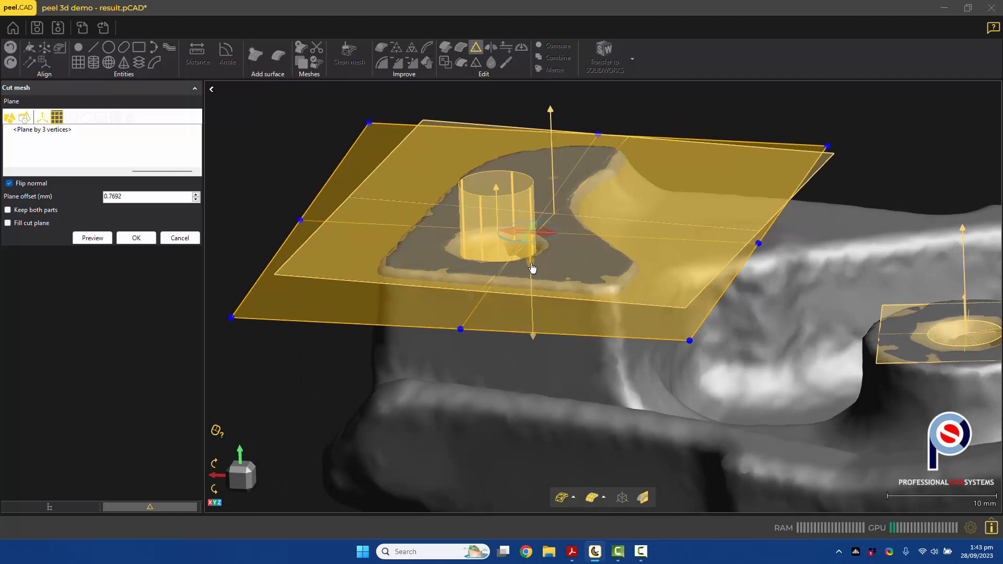
double_click(105, 196)
key(ctrl+a)
text(1)
- Preview the end pad cut, apply it and inspect the opened pad and its hole wall
mouse_move(583, 343)
middle_down()
mouse_move(559, 327)
mouse_move(598, 332)
middle_up()
middle_drag(545, 349, 649, 342)
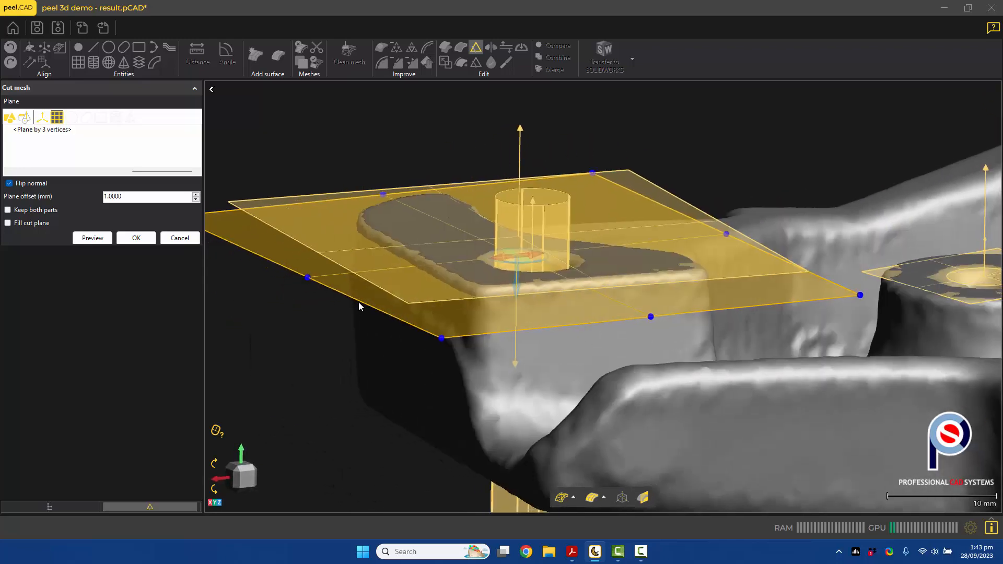
click(91, 238)
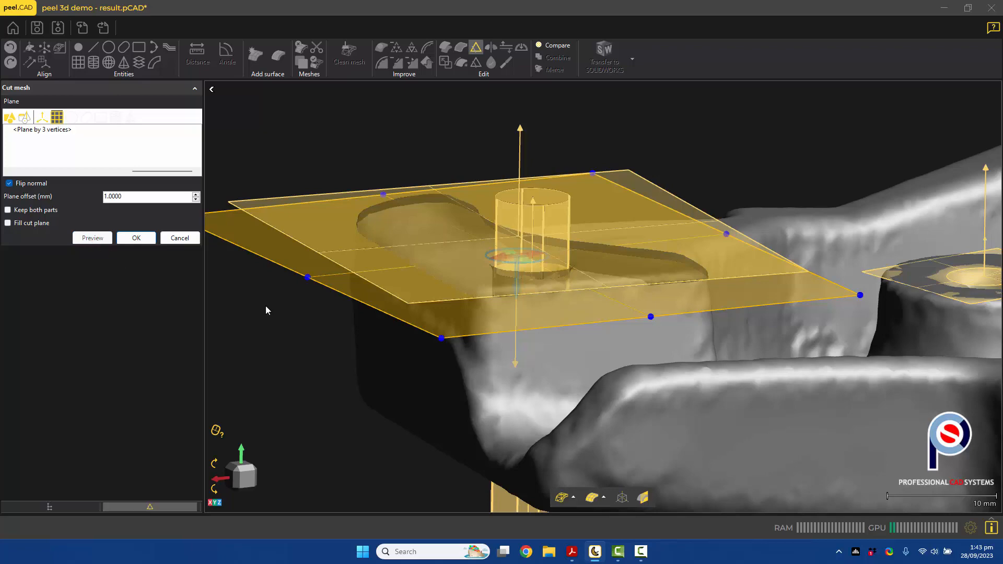
middle_drag(266, 307, 456, 391)
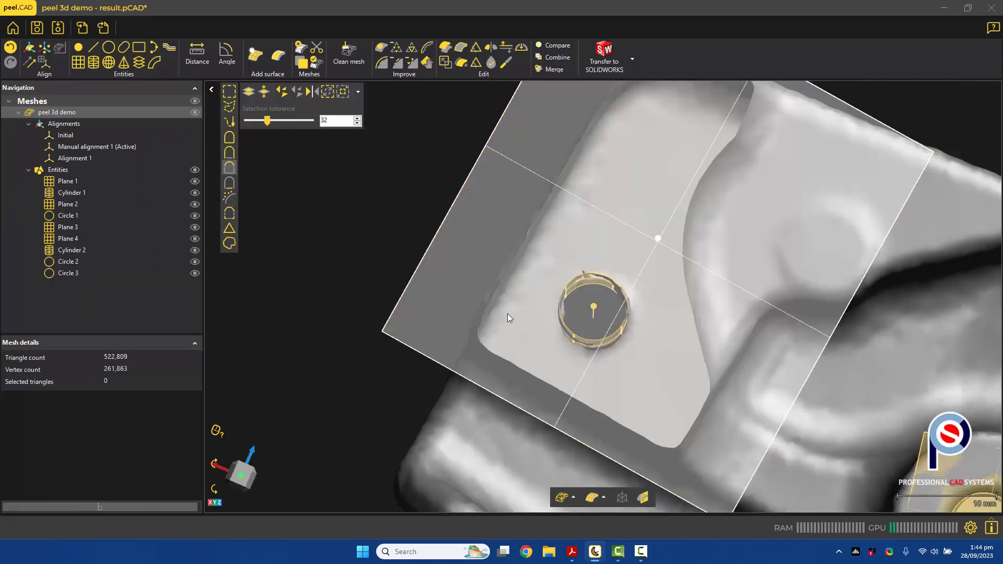
middle_drag(508, 313, 438, 301)
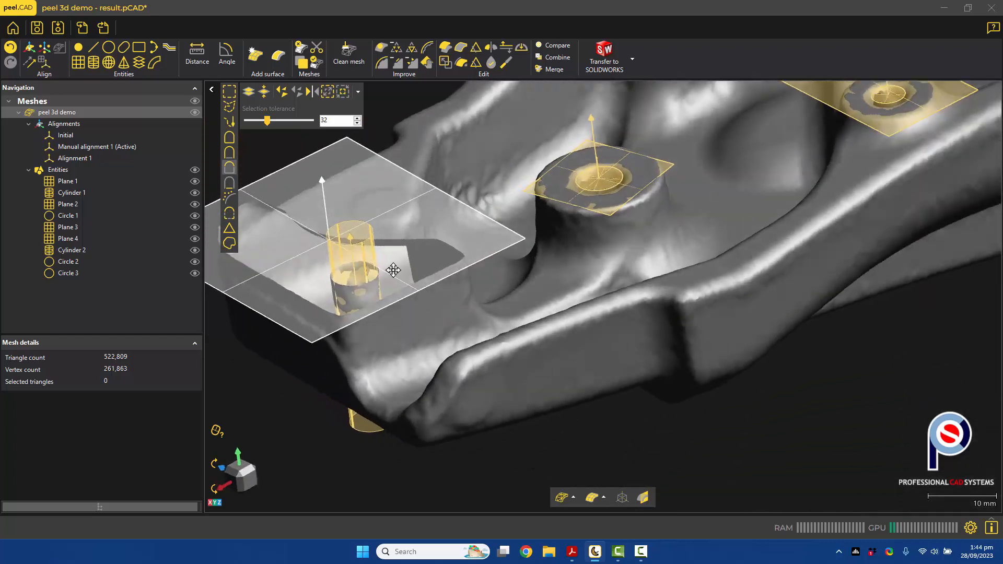
- Start a mesh cut along Plane 2 and shrink the cutting plane to surround only the single boss beside the end pad
middle_drag(393, 270, 347, 269)
middle_drag(596, 306, 511, 299)
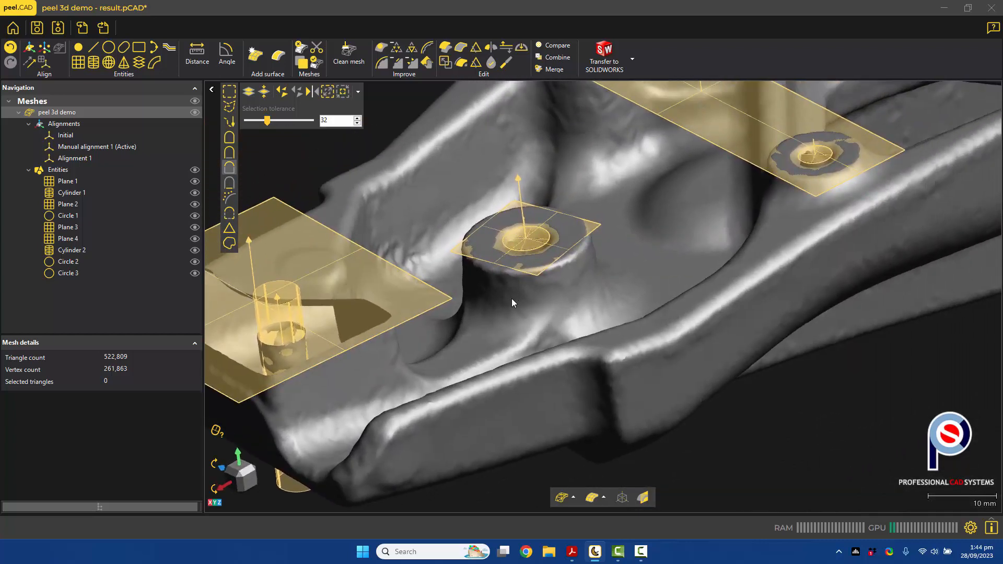
click(475, 47)
click(23, 138)
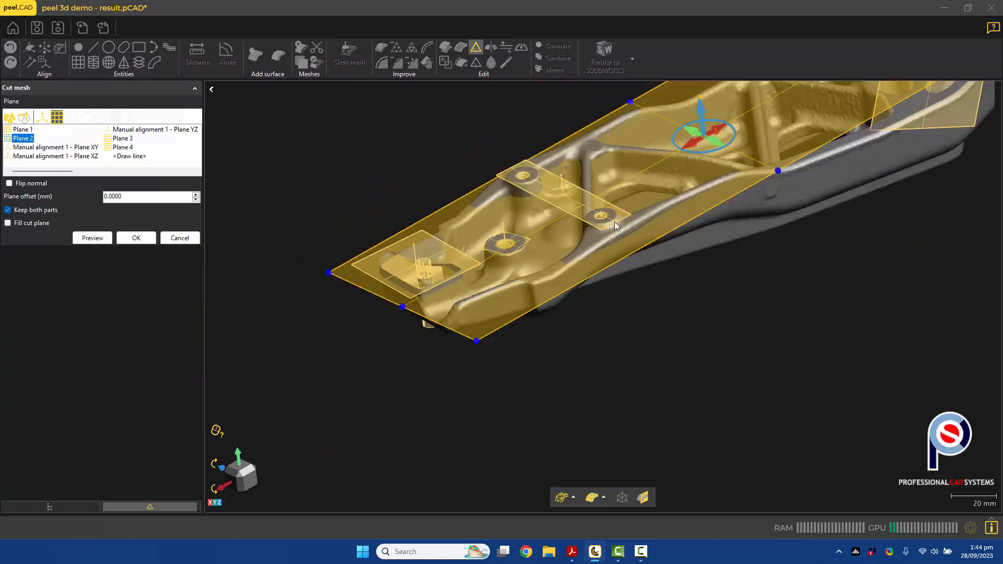
drag(841, 103, 512, 289)
drag(420, 342, 475, 293)
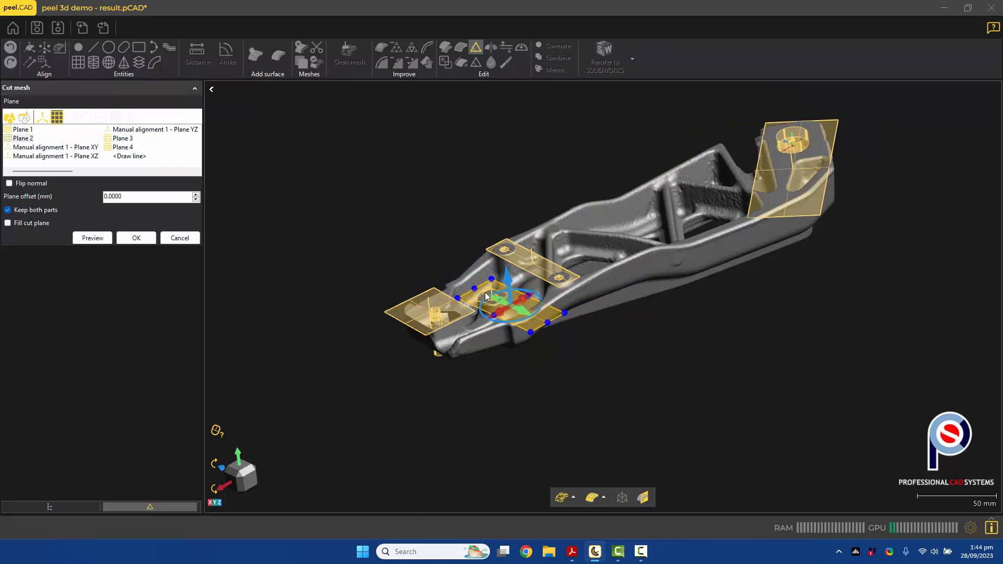
scroll(550, 329, up, 2)
drag(547, 320, 490, 299)
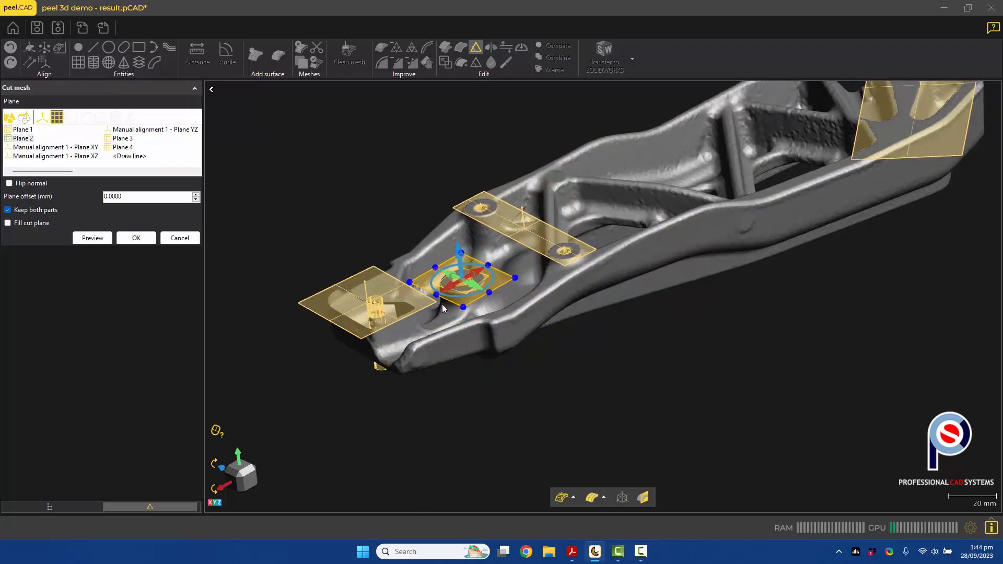
scroll(442, 303, up, 3)
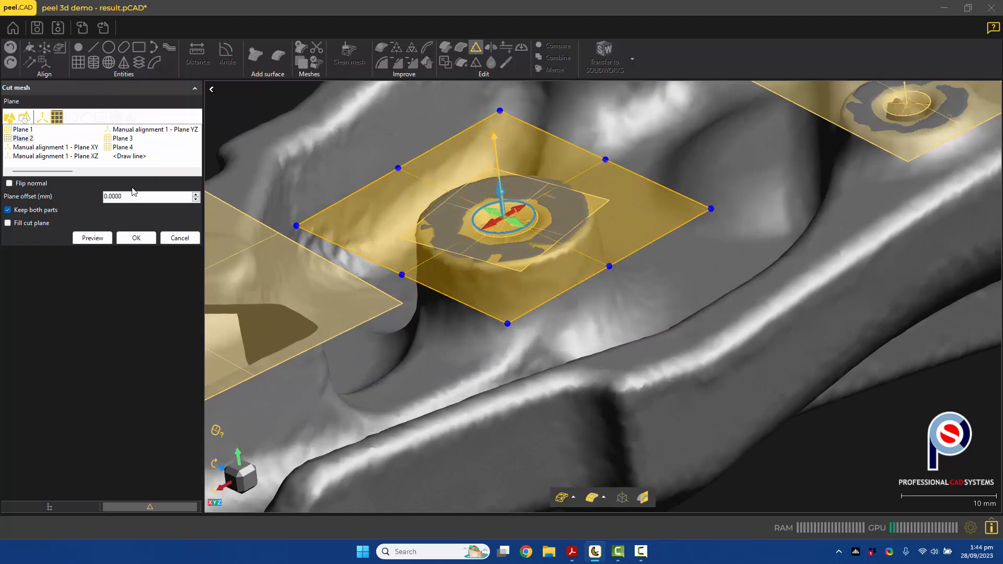
- Cut away the single boss's top face with the normal flipped, a 1 mm plane offset and only one part kept
click(8, 210)
click(9, 184)
drag(507, 253, 507, 257)
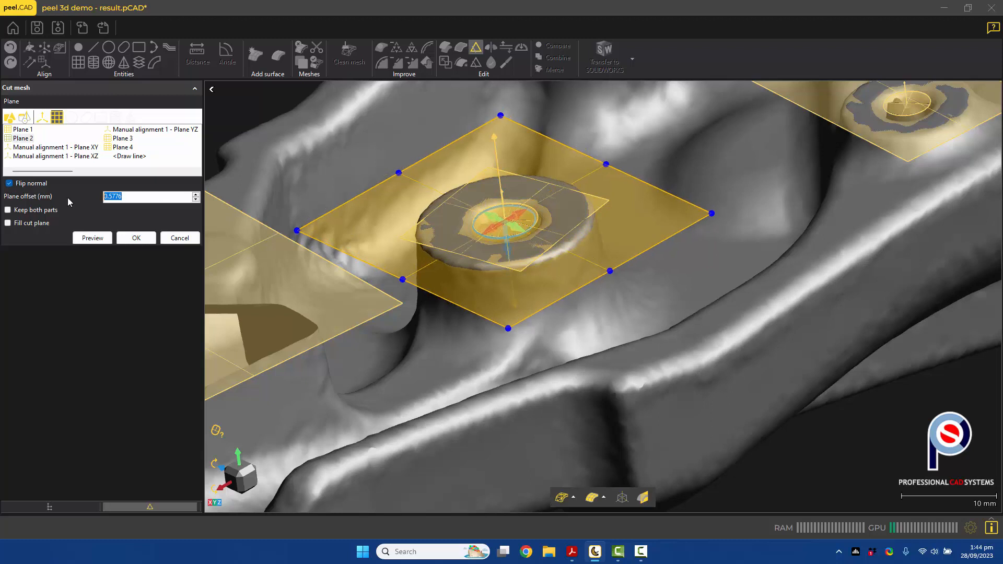
text(1)
middle_drag(437, 262, 464, 251)
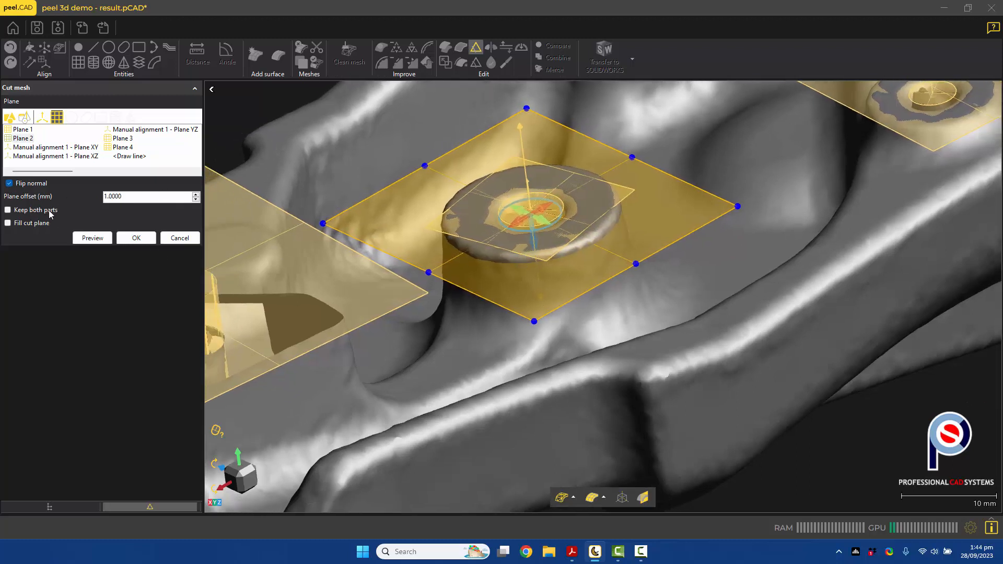
click(89, 238)
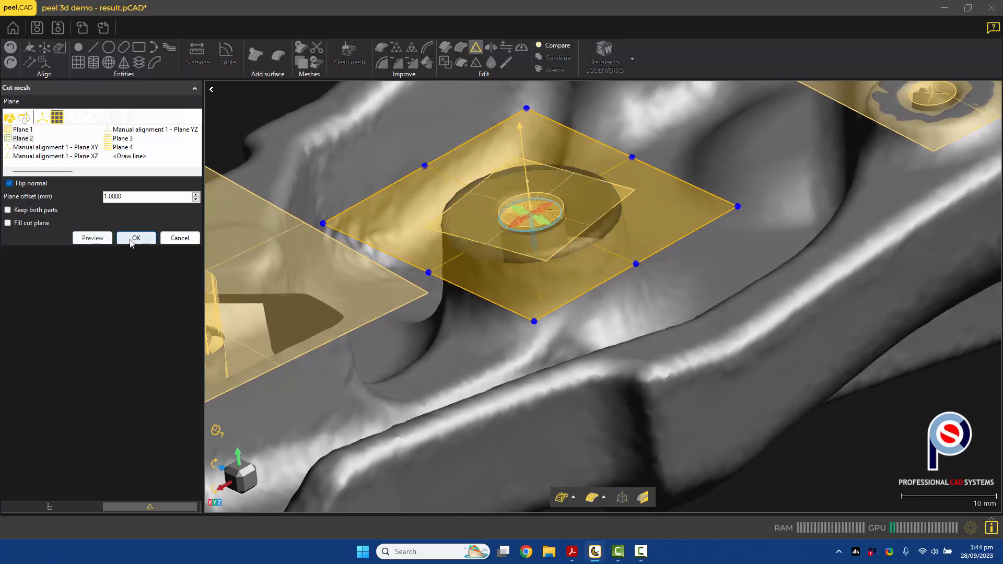
click(131, 242)
- Start a mesh cut along Plane 3 and shorten the cutting plane to a strip covering only the paired bosses
scroll(505, 249, down, 4)
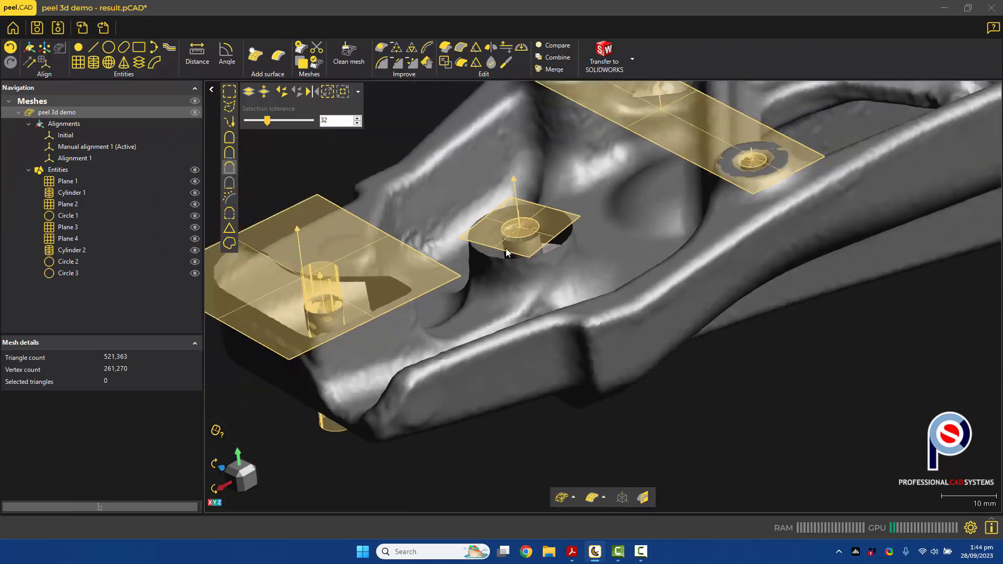
scroll(628, 227, down, 1)
middle_drag(628, 227, 528, 292)
scroll(564, 255, up, 3)
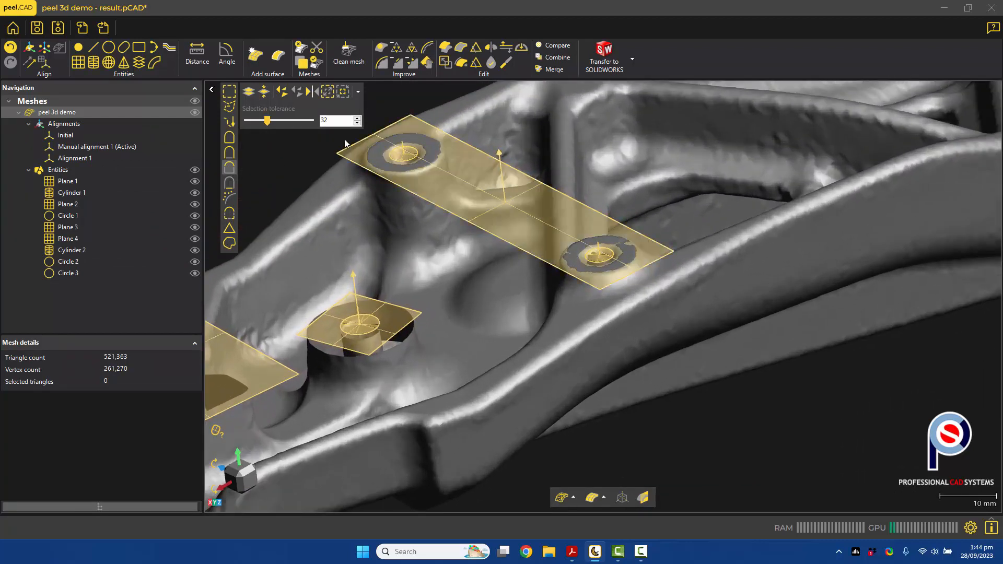
click(475, 48)
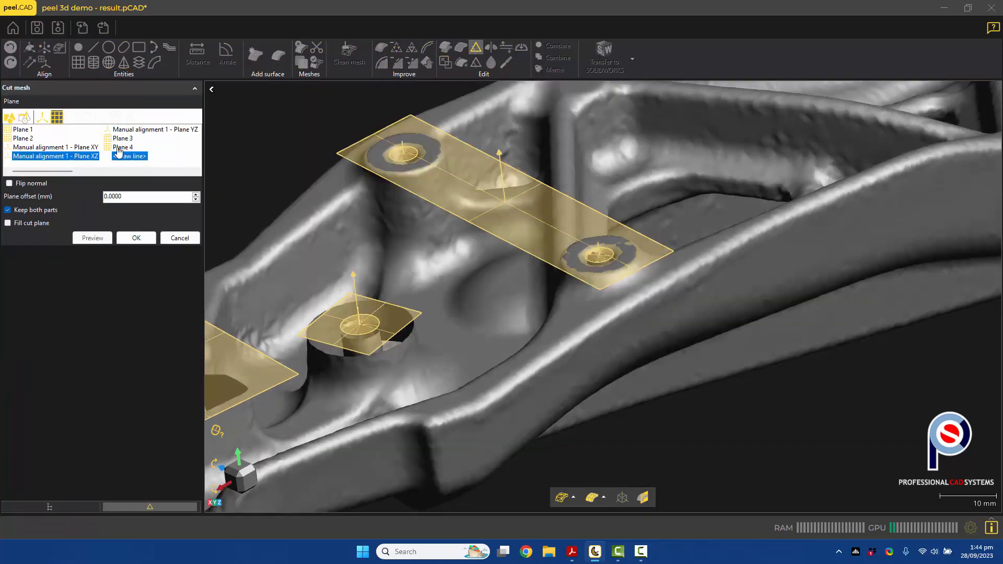
click(122, 137)
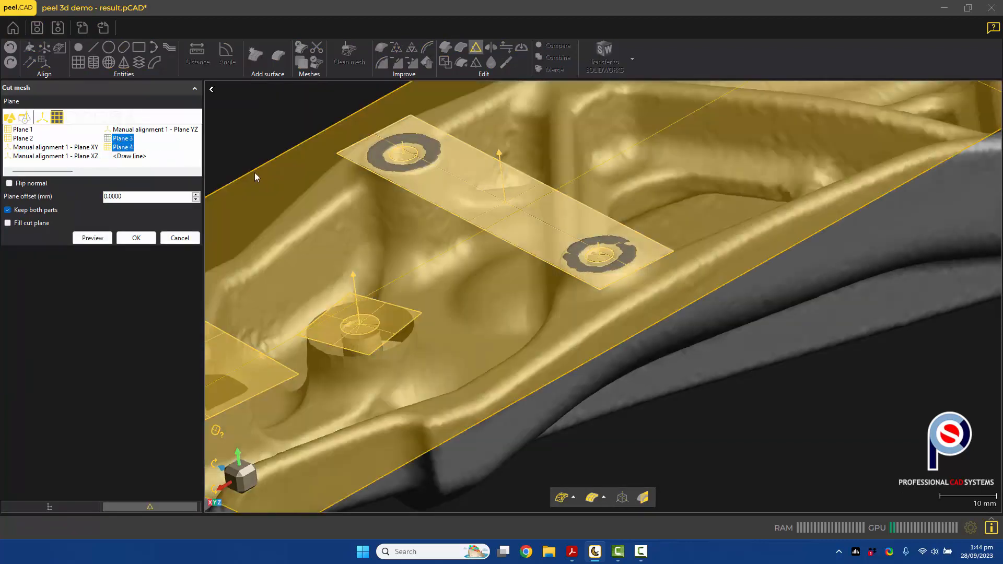
scroll(528, 245, down, 2)
scroll(528, 245, down, 3)
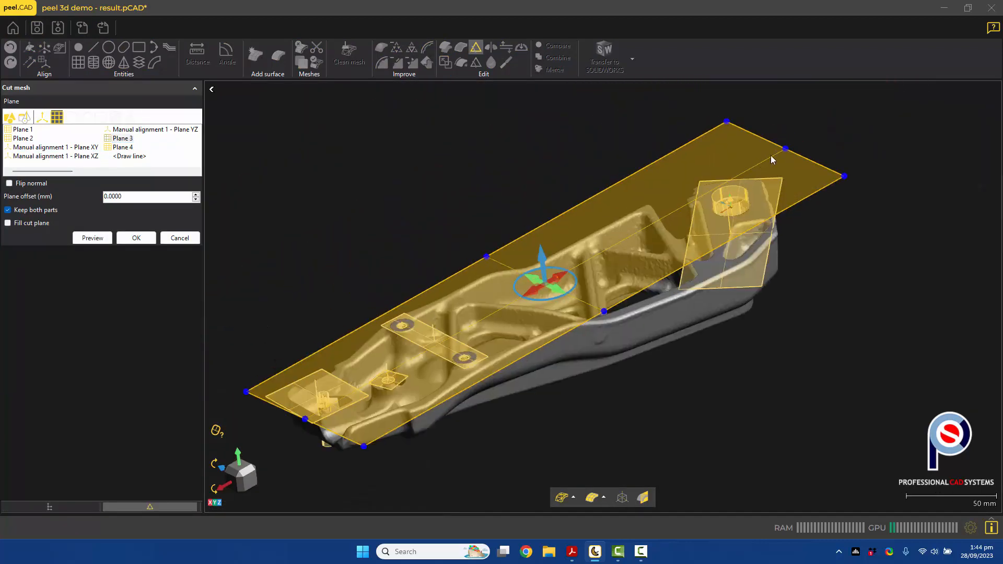
drag(724, 186, 457, 333)
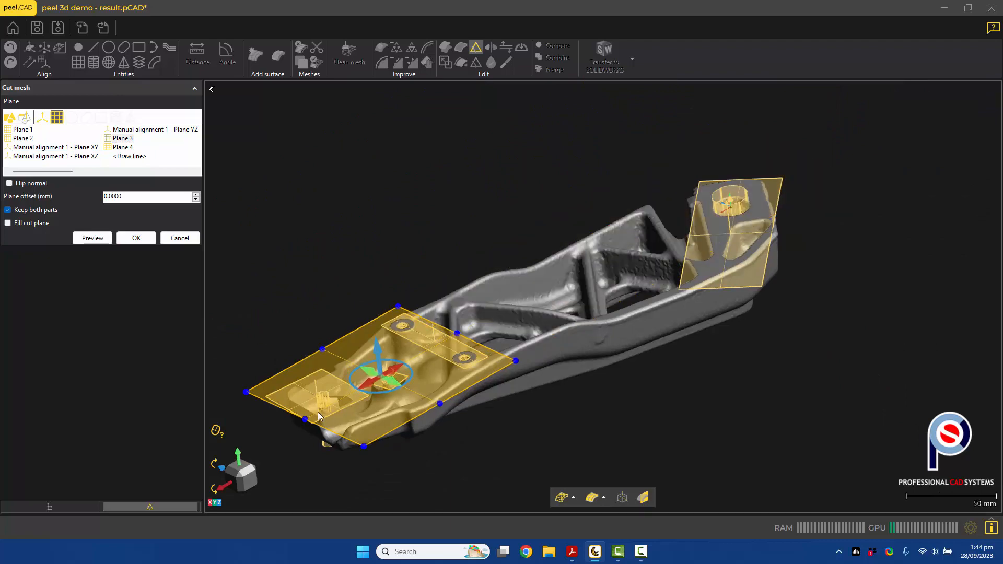
drag(305, 419, 432, 366)
- Cut away the paired bosses' top faces with the normal flipped, a 1 mm plane offset and only one part kept
scroll(433, 368, up, 3)
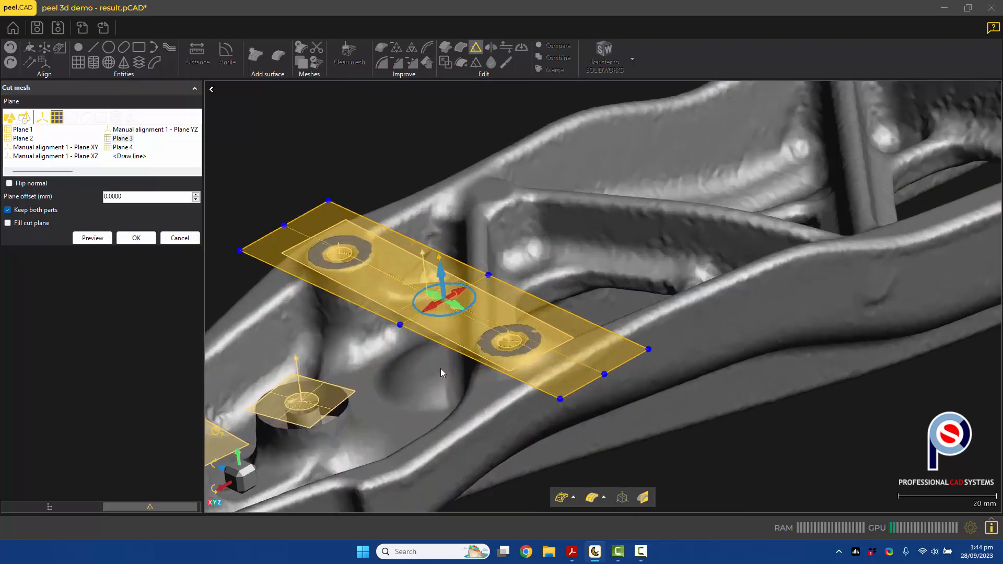
click(29, 184)
drag(142, 198, 64, 197)
text(1)
middle_drag(399, 364, 406, 352)
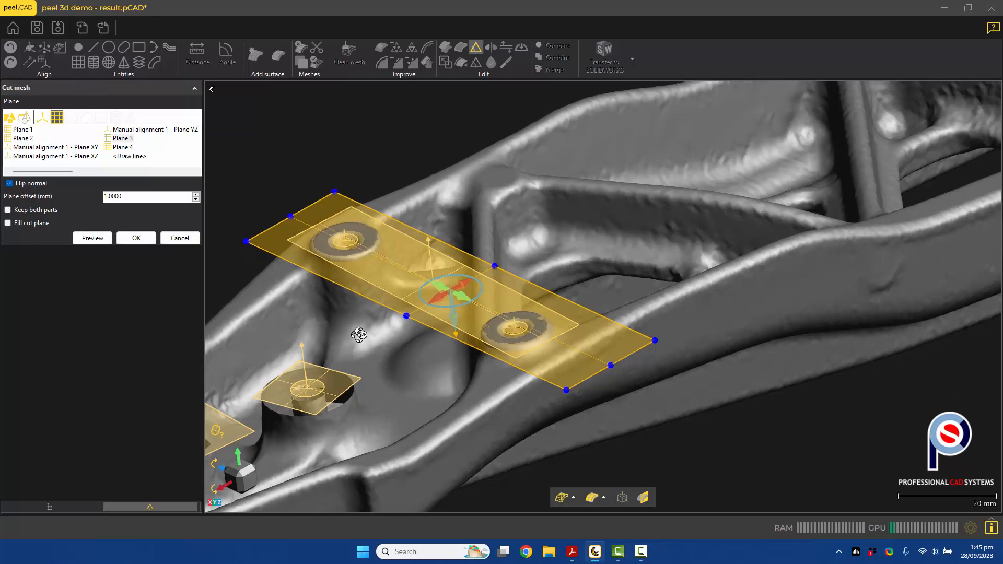
drag(359, 334, 360, 330)
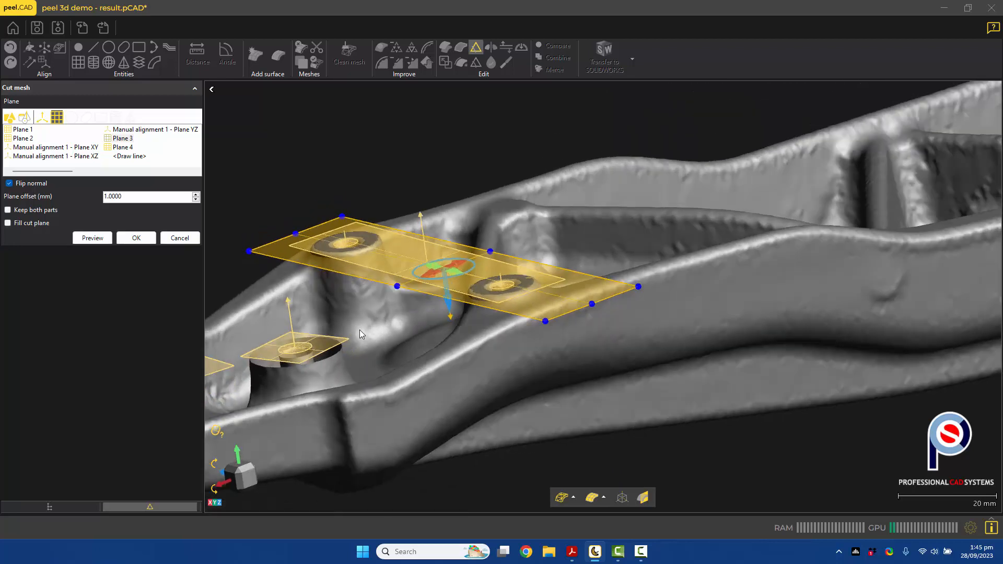
click(94, 237)
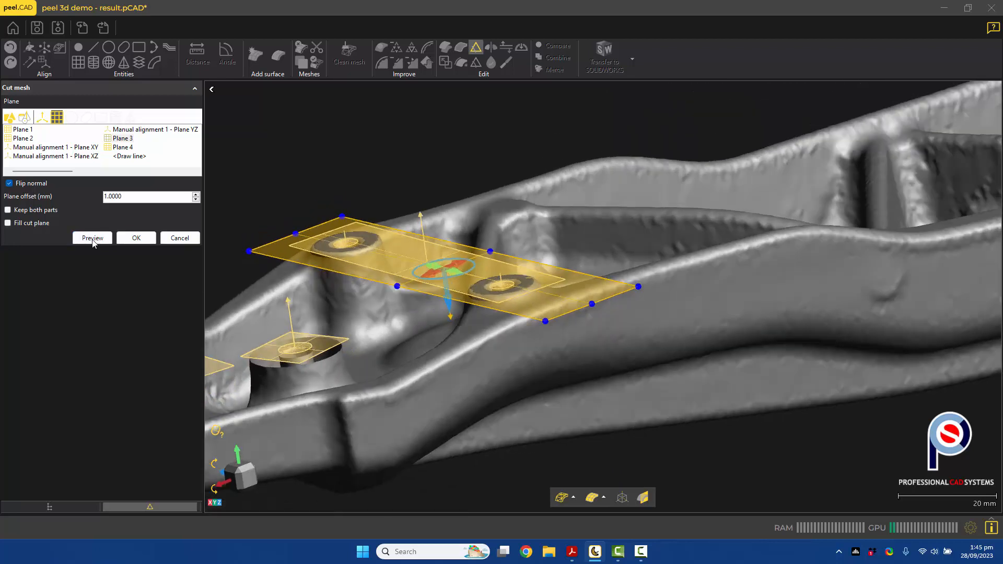
click(134, 238)
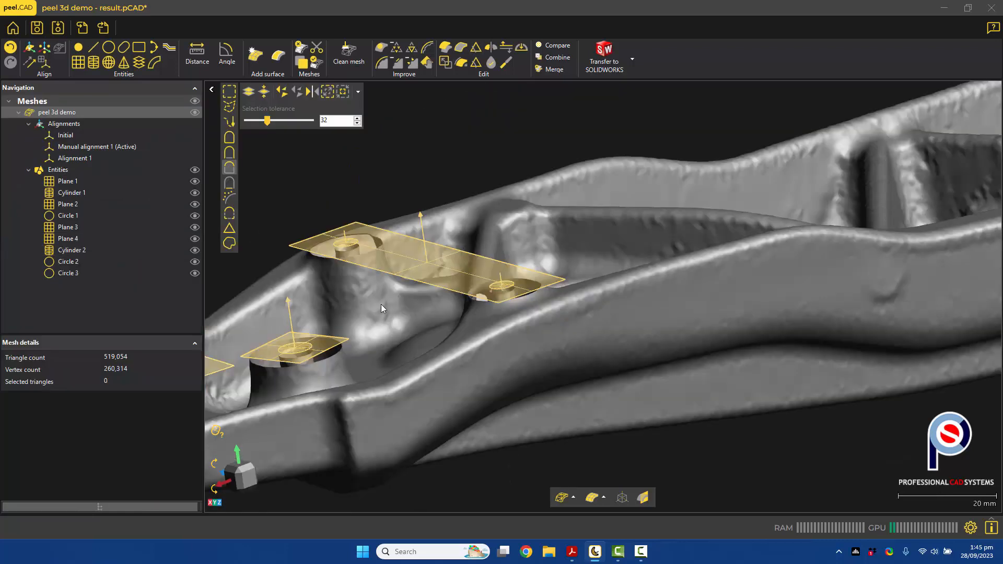
- Hide all reference entities and inspect the cut openings at the end pad and the three bosses
drag(381, 304, 519, 282)
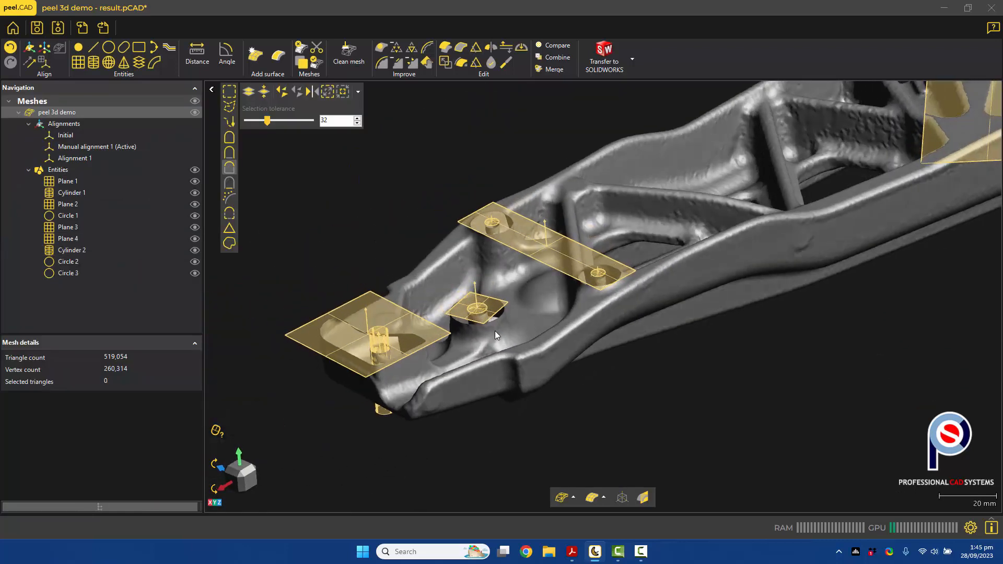
click(194, 170)
drag(558, 292, 575, 288)
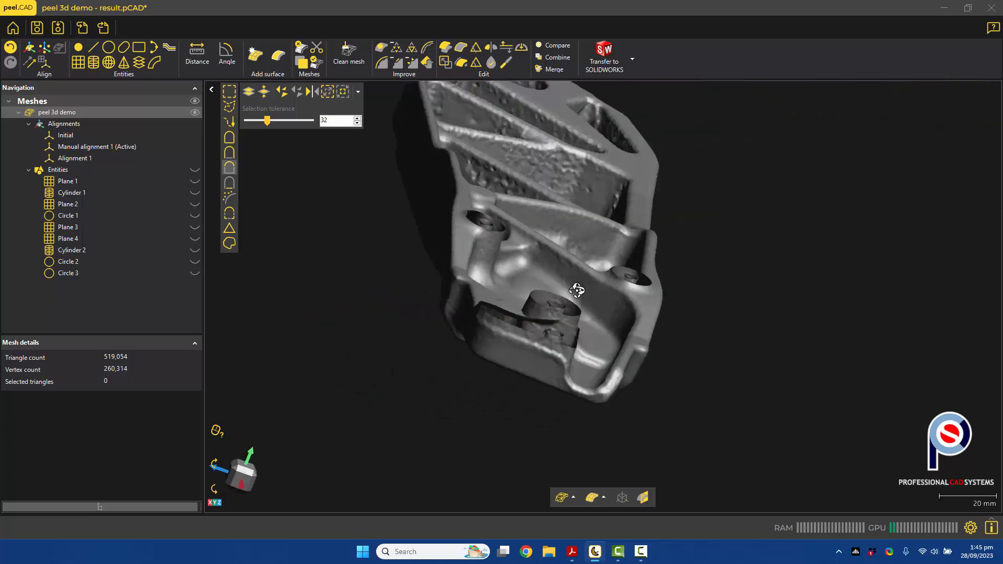
scroll(565, 246, down, 3)
drag(514, 245, 625, 226)
middle_drag(625, 225, 647, 199)
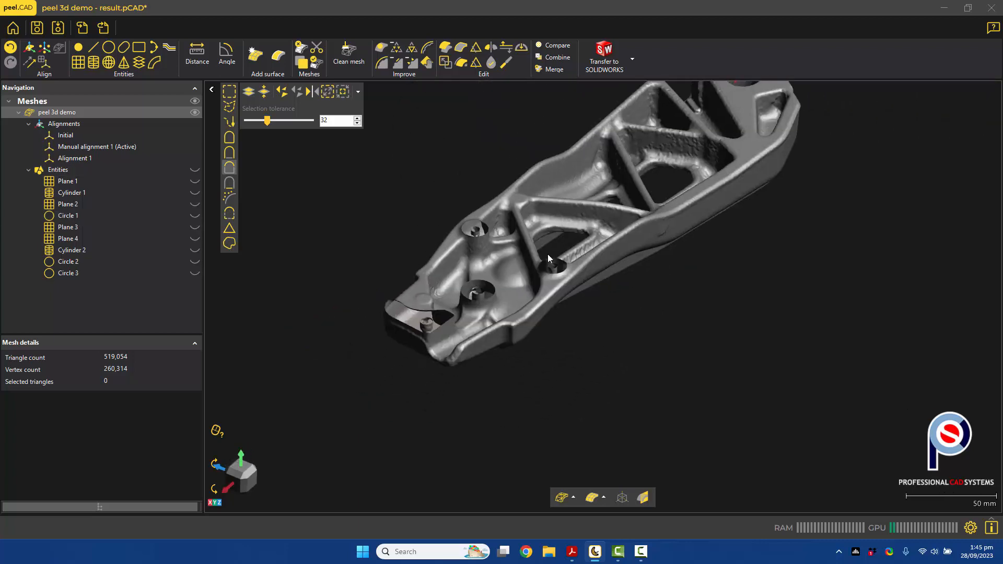
scroll(471, 271, up, 4)
drag(470, 274, 433, 343)
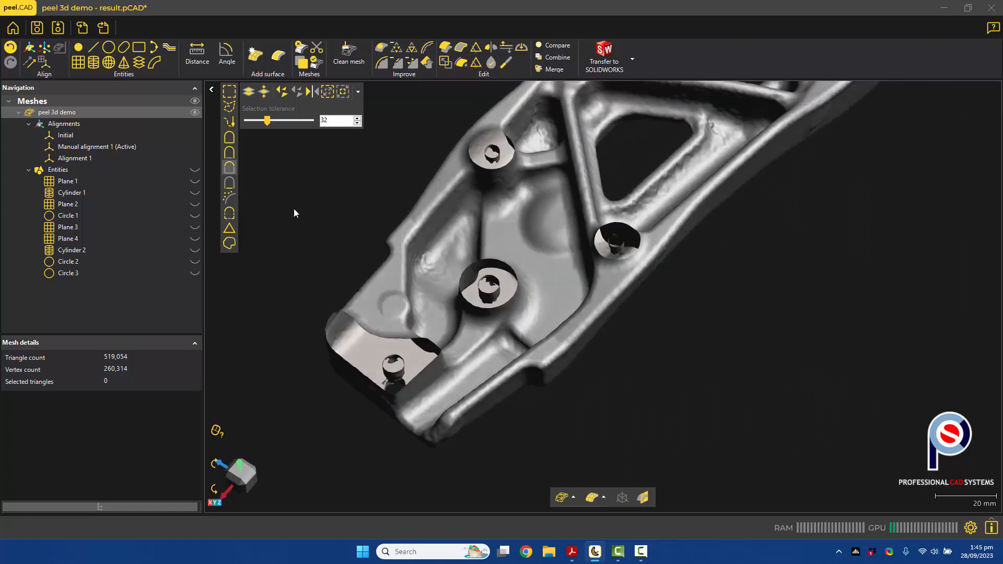
- Select the main body of the mesh as one connected region, leaving the loose hole walls unselected
click(229, 138)
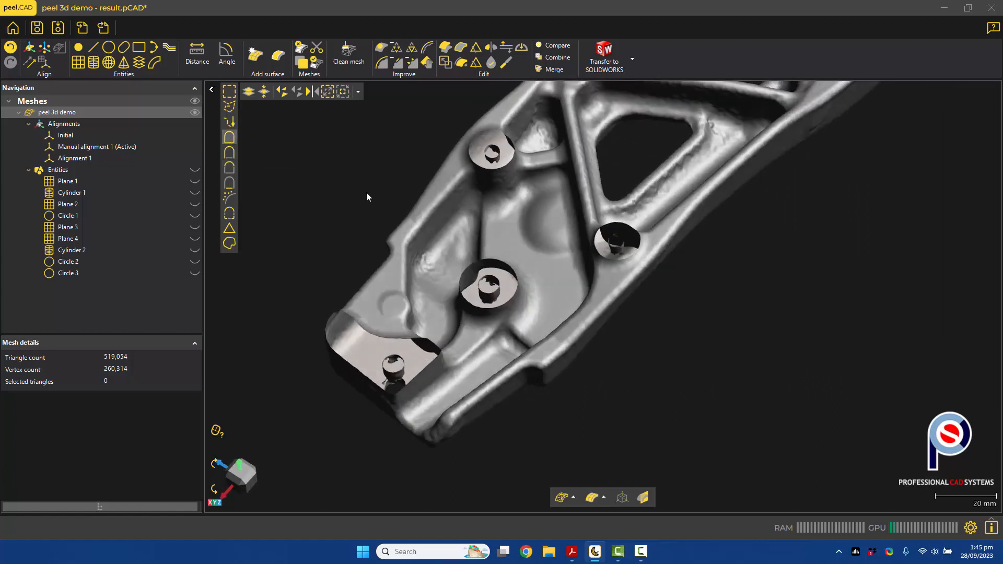
click(464, 227)
drag(455, 253, 443, 273)
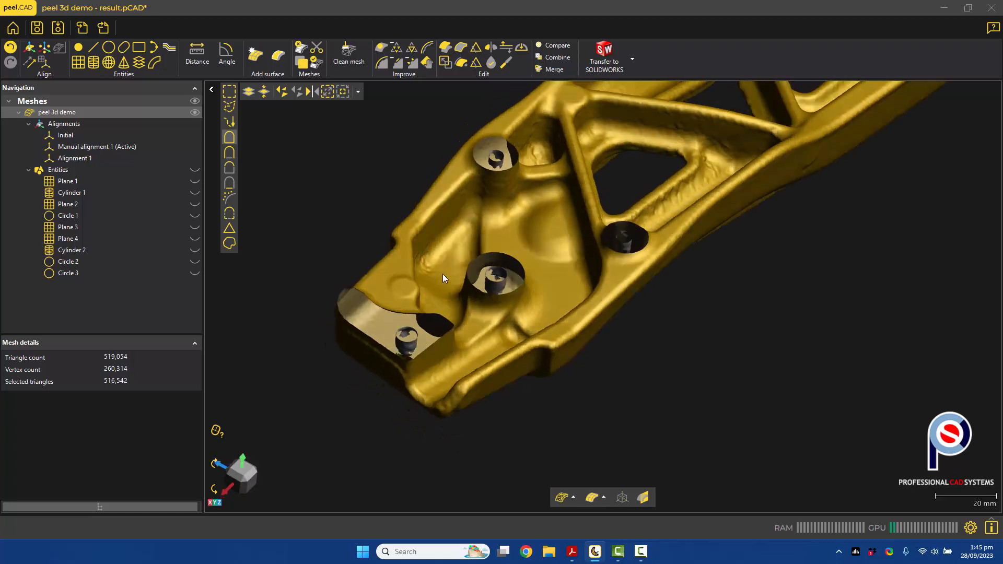
- Check the loose hole walls in the cut openings and keep only the selected main body of the mesh
scroll(443, 274, down, 3)
middle_drag(549, 253, 467, 320)
scroll(405, 354, up, 7)
drag(365, 381, 332, 368)
mouse_move(513, 343)
mouse_down()
mouse_move(501, 350)
mouse_move(515, 356)
mouse_up()
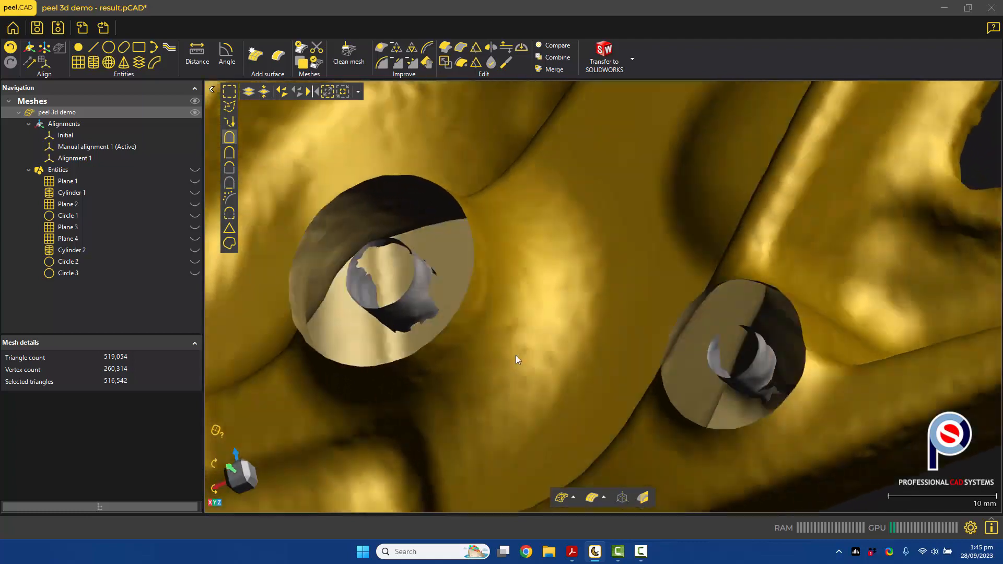
scroll(512, 355, down, 3)
middle_drag(268, 398, 438, 368)
scroll(438, 369, up, 4)
drag(418, 381, 426, 342)
scroll(422, 262, down, 4)
middle_drag(471, 274, 376, 349)
scroll(376, 348, down, 3)
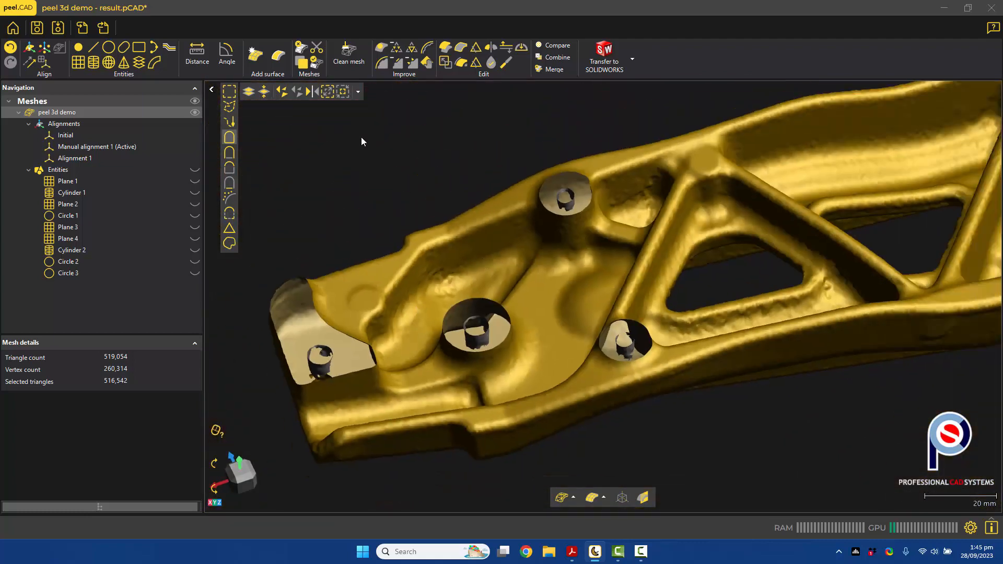
click(317, 65)
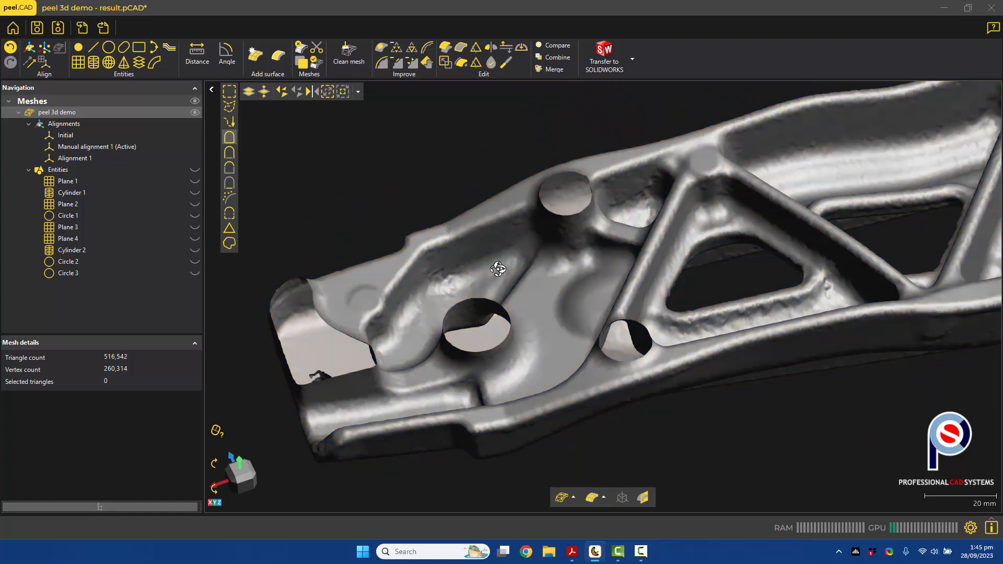
- Select the end pad's small hole with a freeform outline through the mesh and remove it, filling the surface
drag(488, 265, 500, 282)
scroll(501, 280, down, 6)
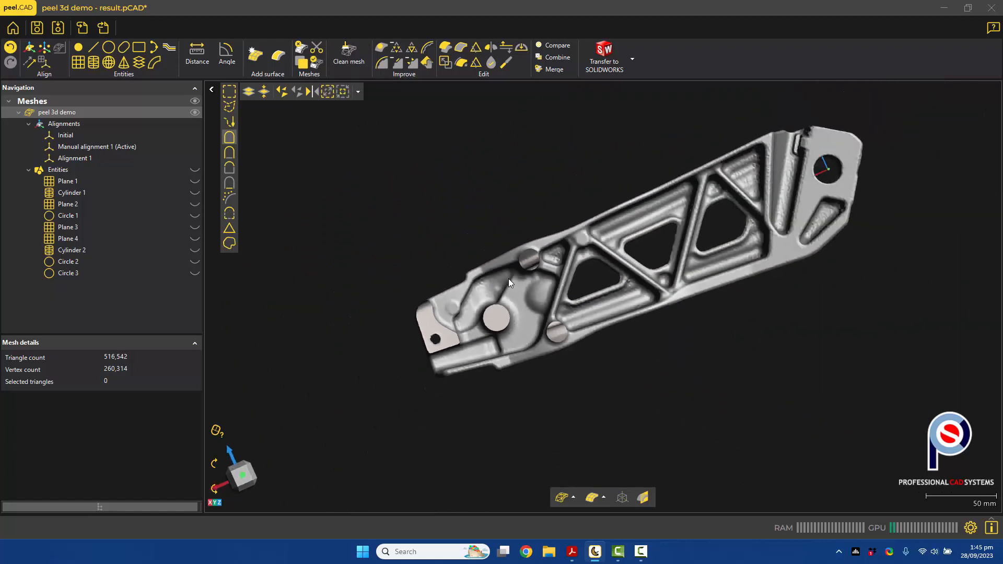
scroll(438, 346, up, 10)
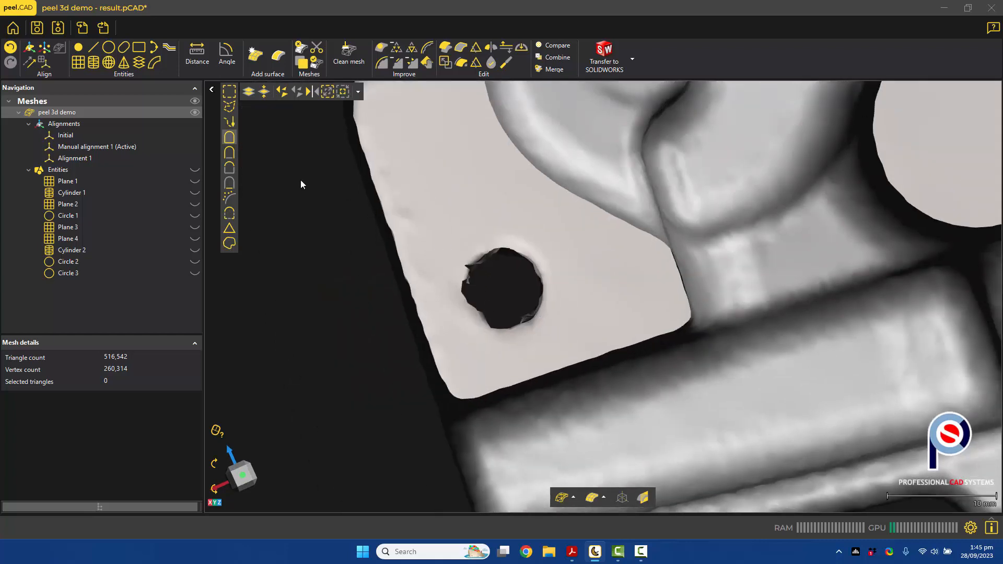
click(228, 107)
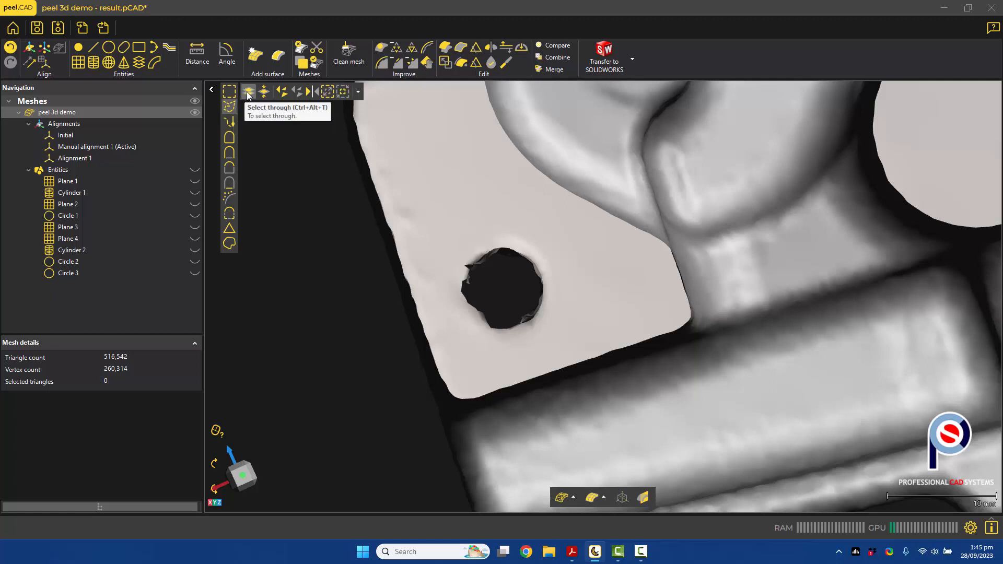
click(248, 94)
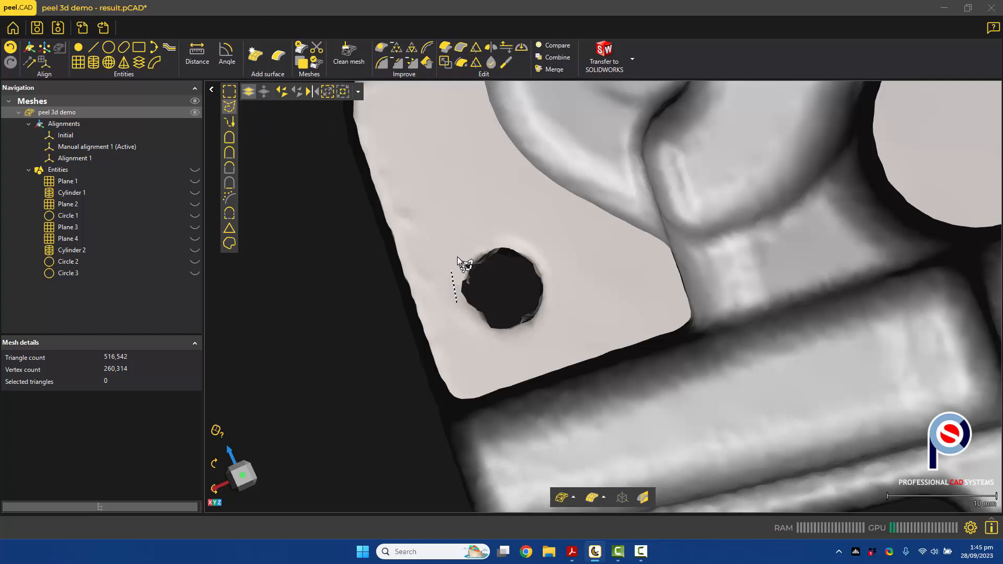
mouse_move(458, 257)
mouse_down()
mouse_move(515, 236)
mouse_move(543, 304)
mouse_move(498, 342)
mouse_move(469, 329)
mouse_up()
mouse_move(531, 339)
mouse_down()
mouse_move(447, 285)
mouse_move(512, 236)
mouse_move(559, 295)
mouse_move(541, 335)
mouse_up()
scroll(514, 224, down, 1)
middle_drag(512, 225, 588, 236)
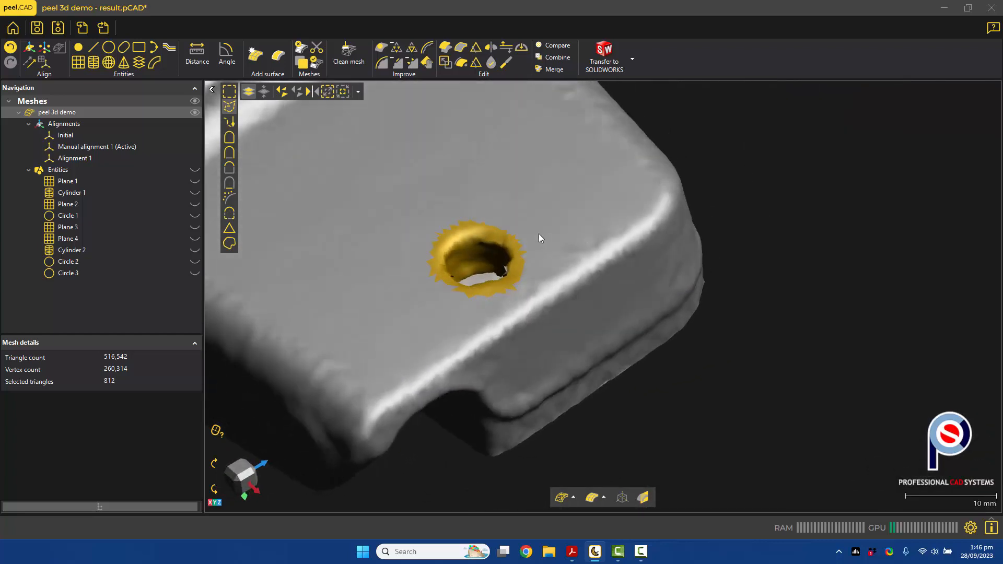
click(398, 64)
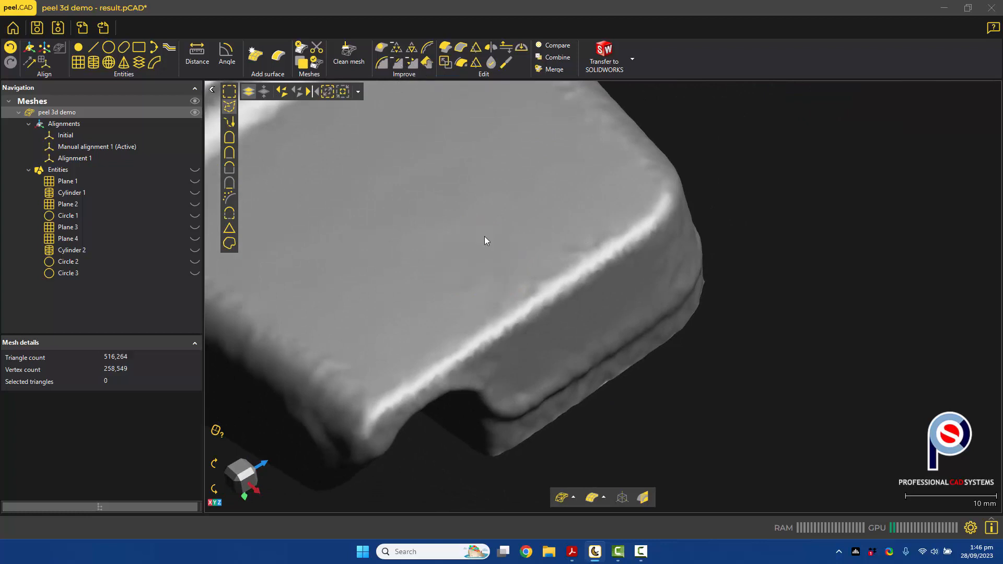
- Inspect the large hole at the part's far end and the open boss and pad boundaries
scroll(512, 274, down, 5)
middle_drag(514, 275, 676, 374)
middle_drag(554, 286, 710, 414)
scroll(710, 416, down, 2)
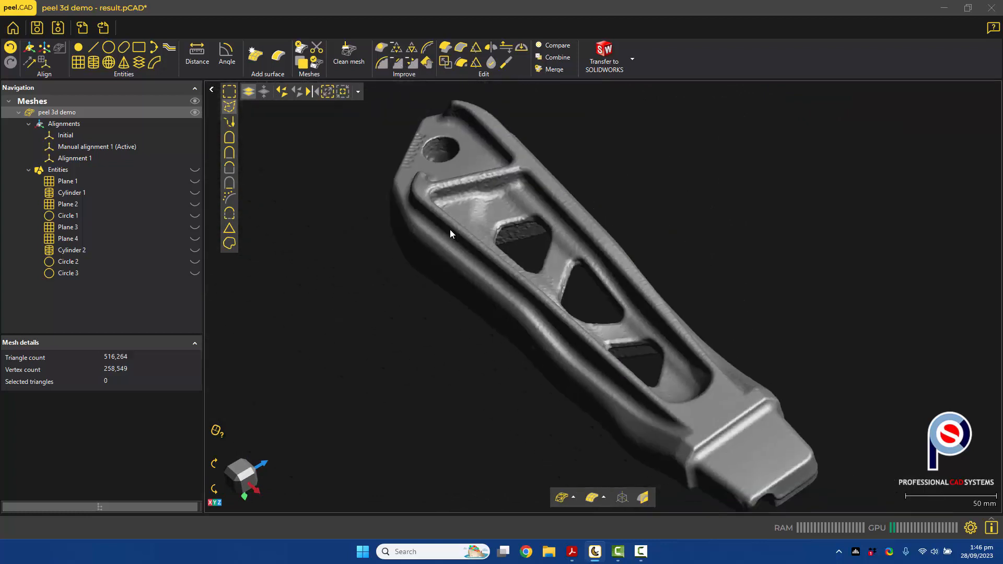
scroll(486, 179, up, 6)
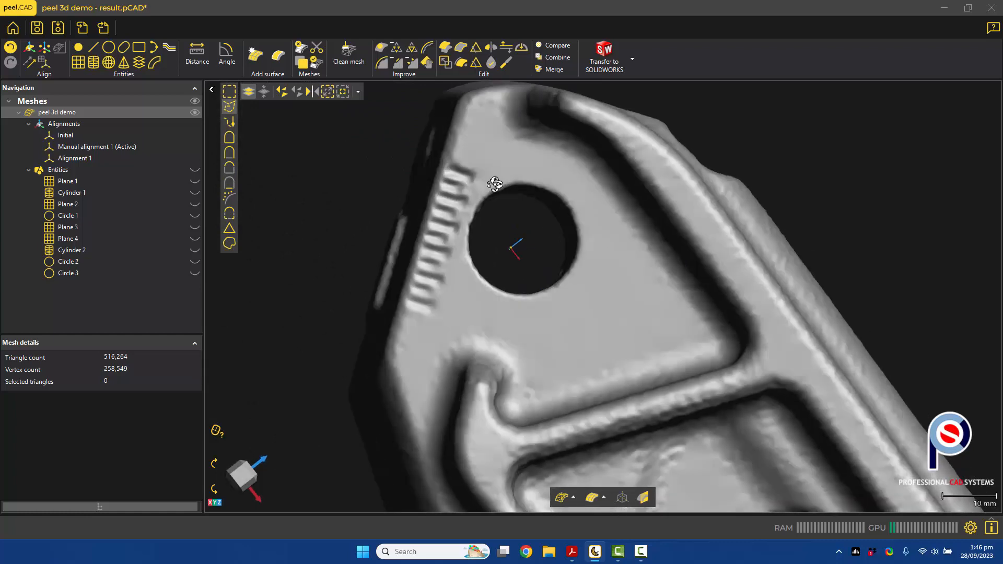
drag(494, 184, 493, 184)
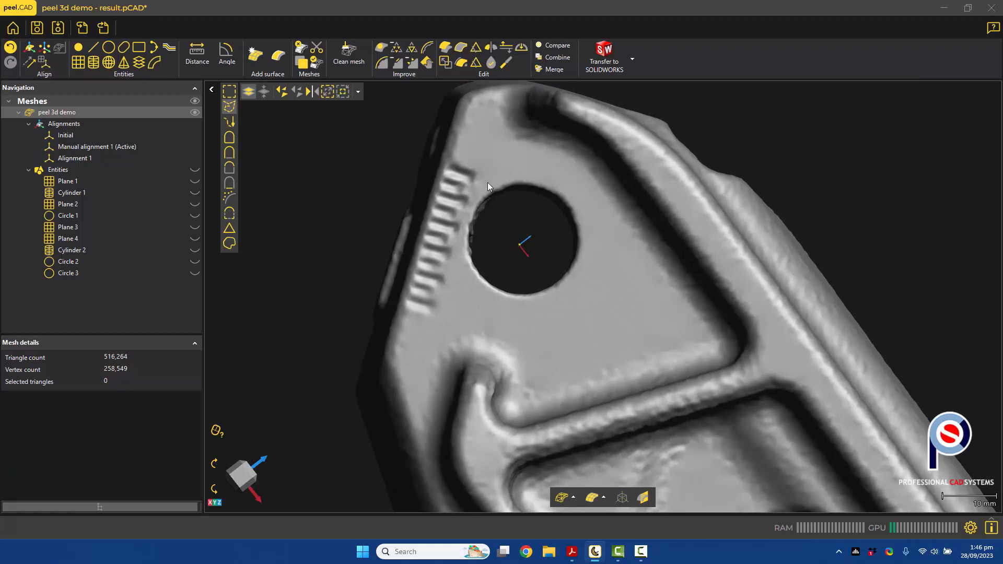
scroll(455, 183, down, 7)
middle_drag(583, 349, 476, 248)
drag(476, 248, 421, 295)
scroll(537, 307, up, 4)
drag(540, 269, 543, 262)
scroll(543, 262, up, 3)
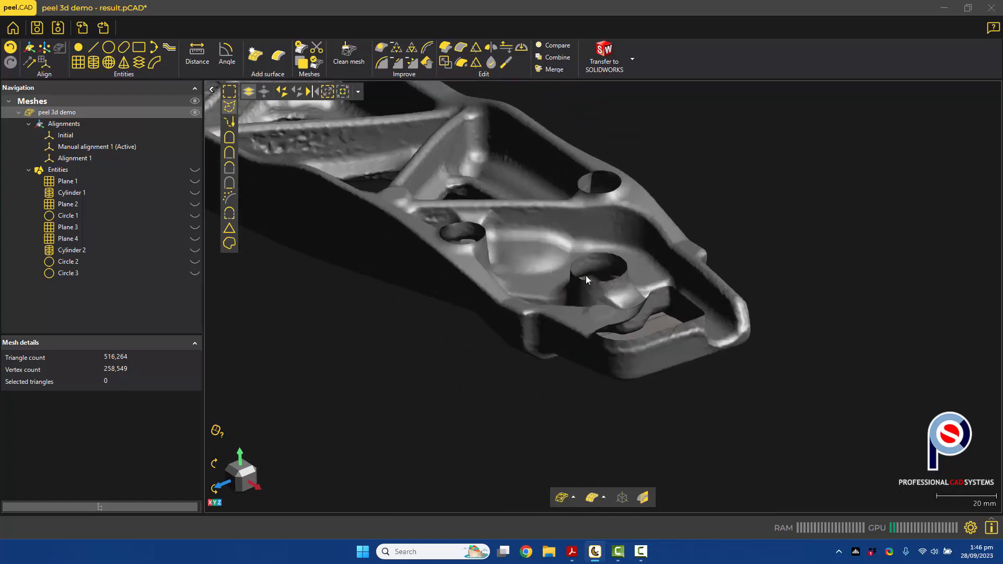
middle_drag(585, 275, 551, 277)
drag(510, 262, 516, 255)
scroll(517, 258, up, 3)
middle_drag(520, 263, 559, 276)
drag(559, 275, 561, 278)
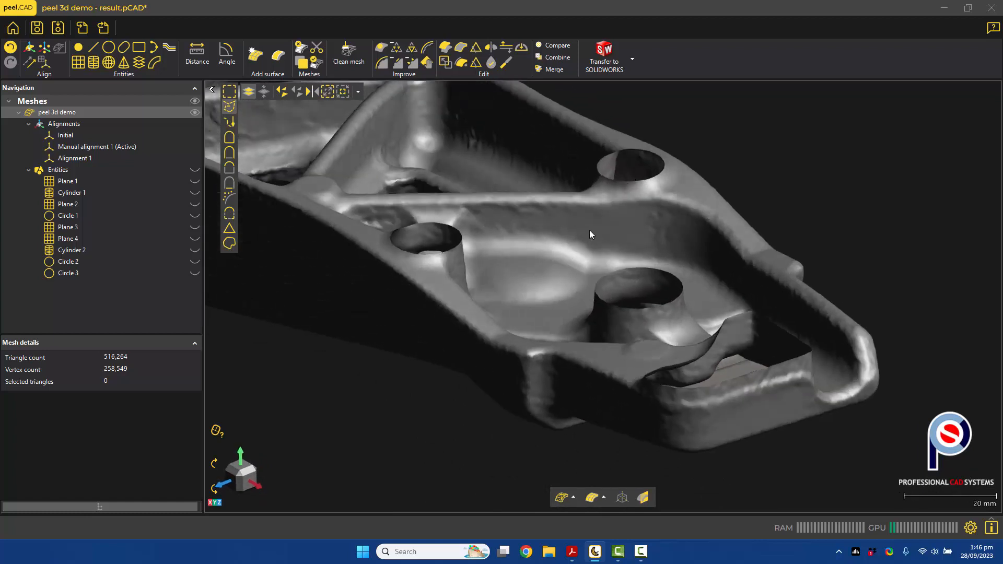
- Start a boundary extrusion on the paired boss nearer the pad's far side, using Plane 3 with a 1 mm plane offset
click(462, 62)
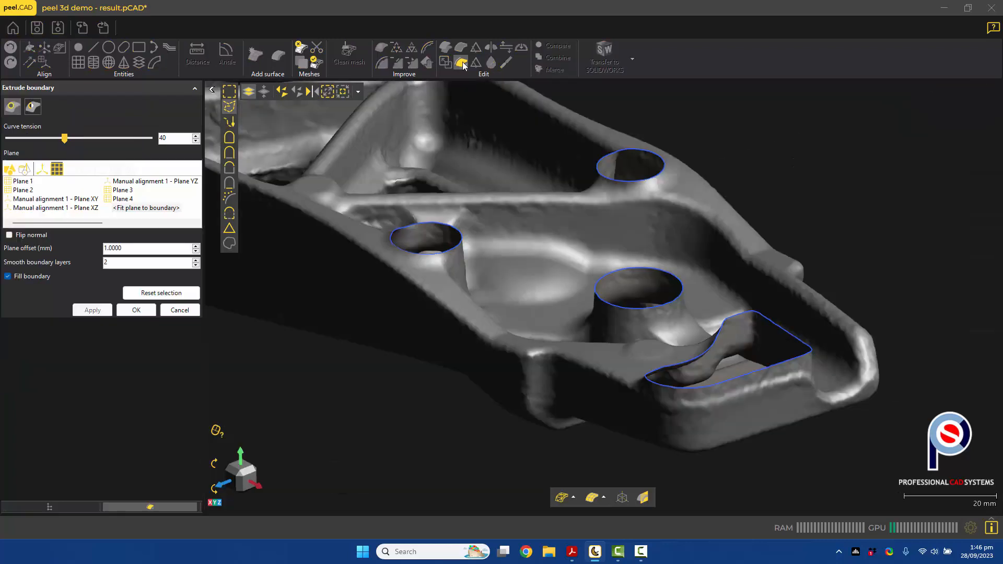
click(600, 164)
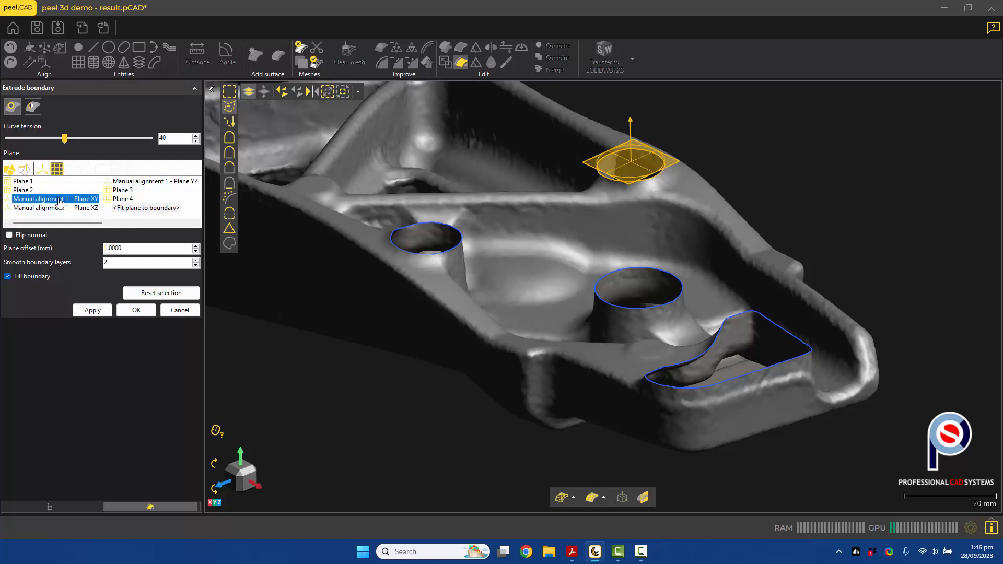
click(41, 190)
click(117, 191)
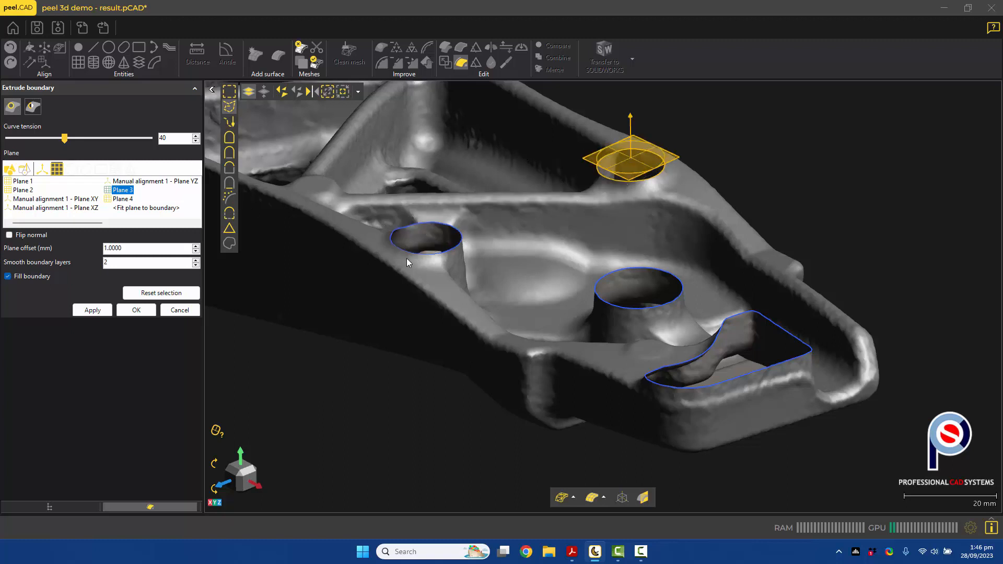
middle_drag(371, 263, 378, 244)
scroll(574, 256, up, 3)
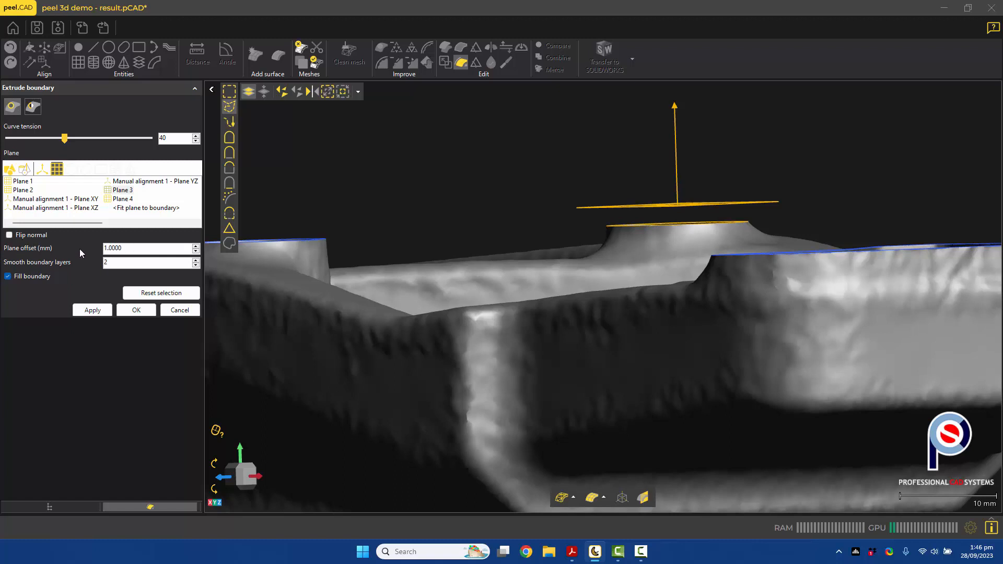
double_click(132, 249)
text(0)
key(Return)
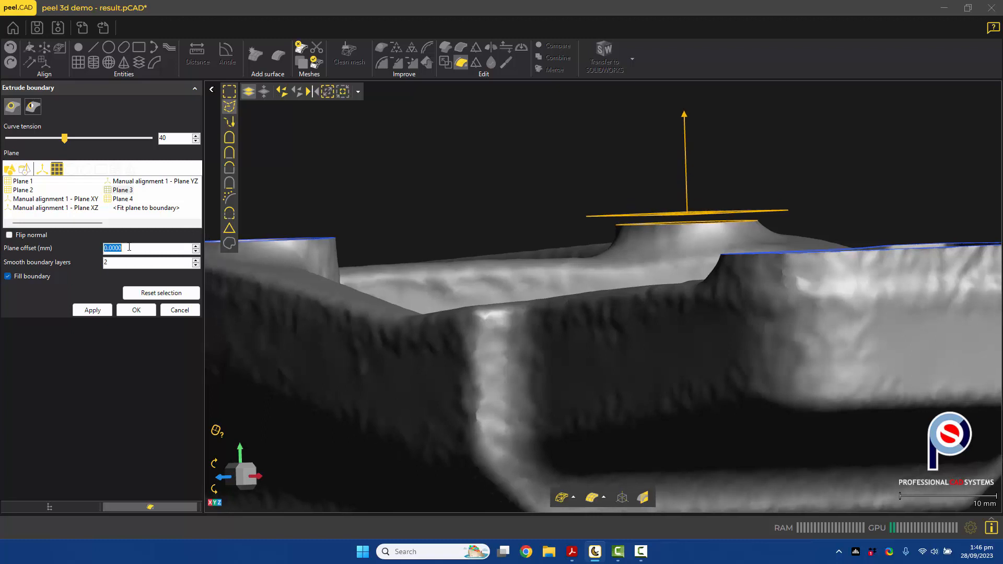
text(1)
key(Return)
- Set curve tension to 60 and smooth boundary layers to 3, and apply the filled boss extrusion
drag(575, 243, 766, 324)
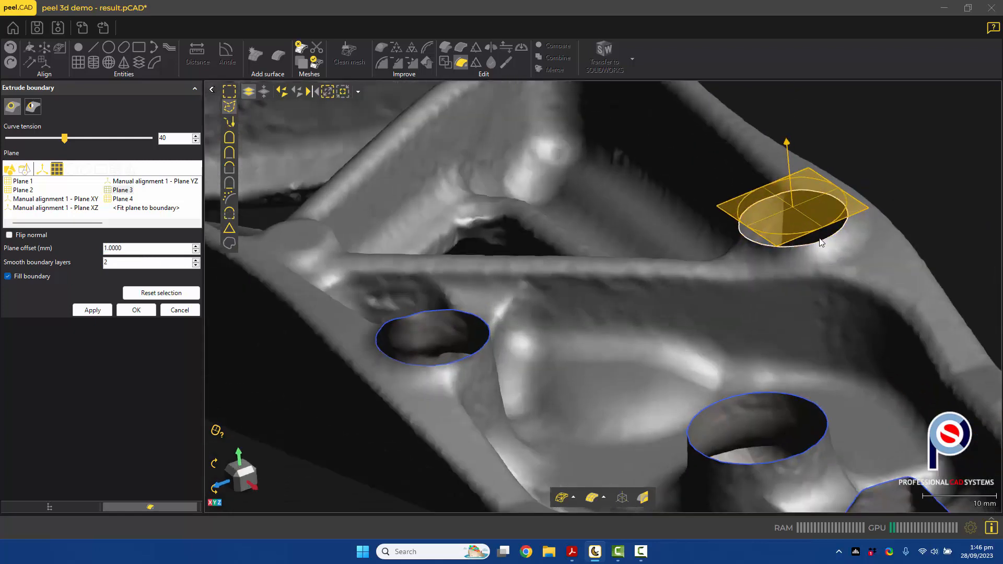
scroll(825, 238, up, 5)
drag(833, 274, 822, 322)
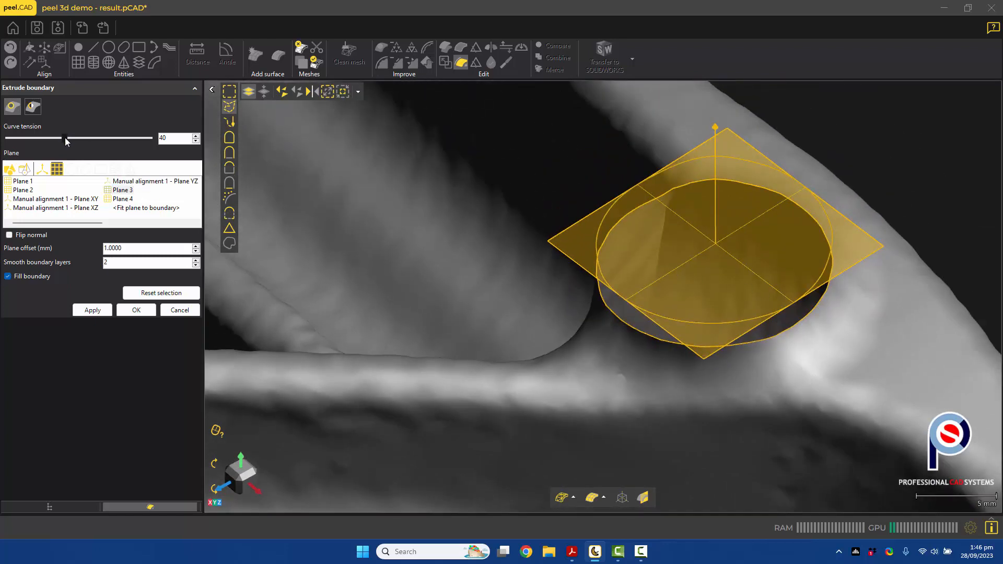
click(83, 138)
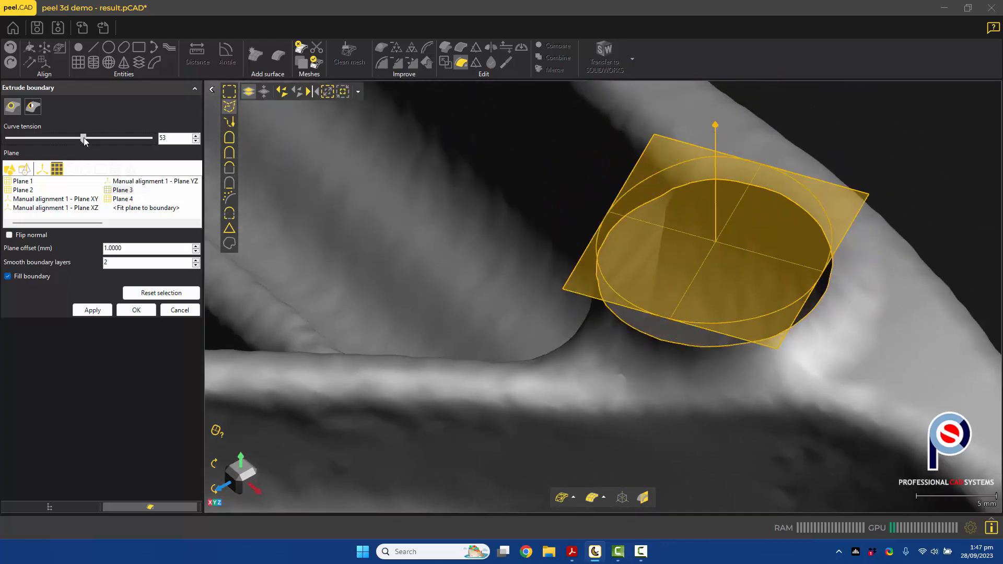
drag(84, 139, 89, 139)
text(60)
middle_drag(656, 342, 656, 331)
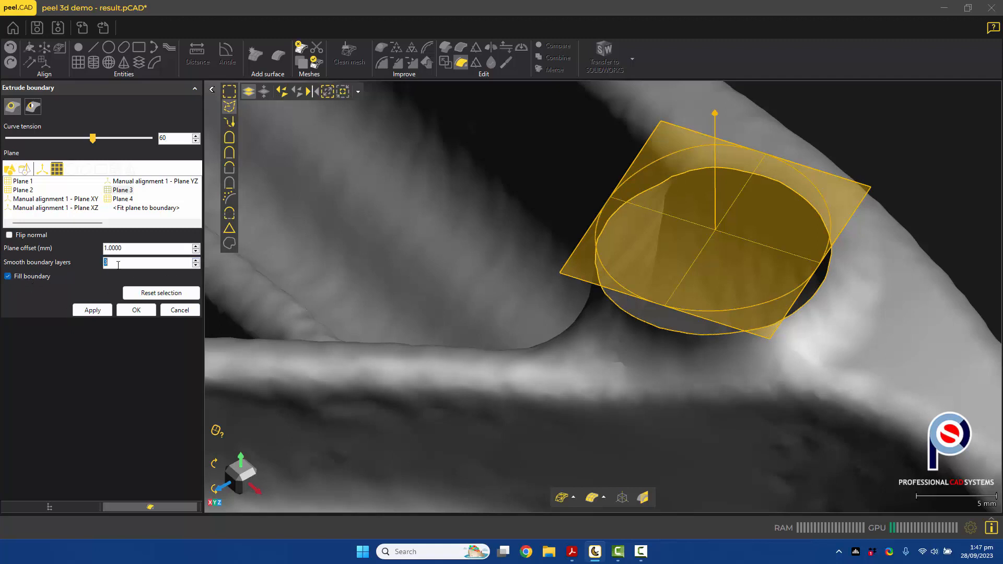
click(99, 310)
- Extrude and fill the other paired boss's open boundary to Plane 3 with a 1 mm offset
mouse_move(684, 331)
middle_down()
mouse_move(683, 311)
mouse_move(682, 354)
mouse_move(684, 342)
middle_up()
scroll(714, 255, down, 3)
scroll(715, 255, down, 3)
middle_drag(644, 311, 750, 255)
middle_drag(605, 296, 605, 280)
scroll(635, 300, up, 3)
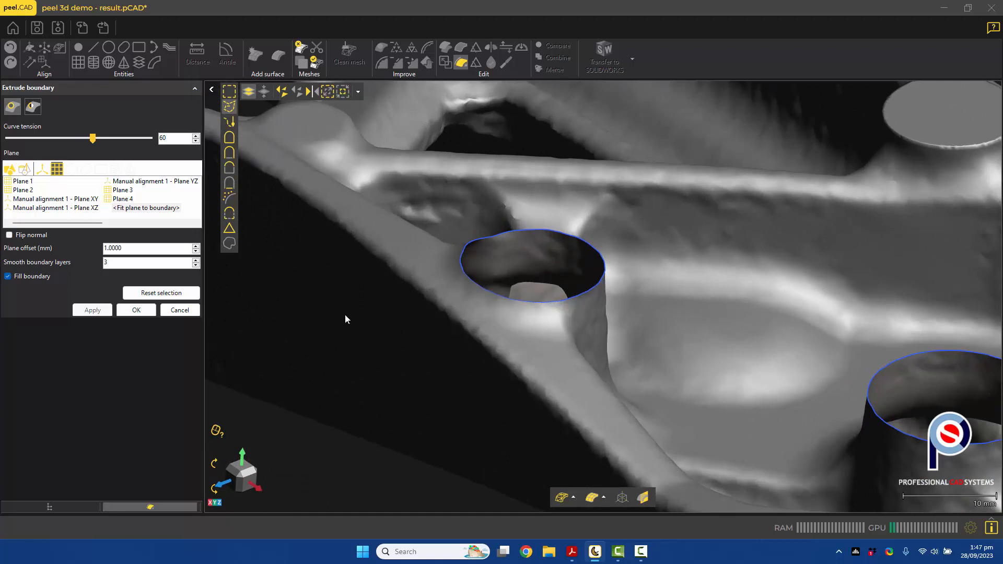
click(506, 247)
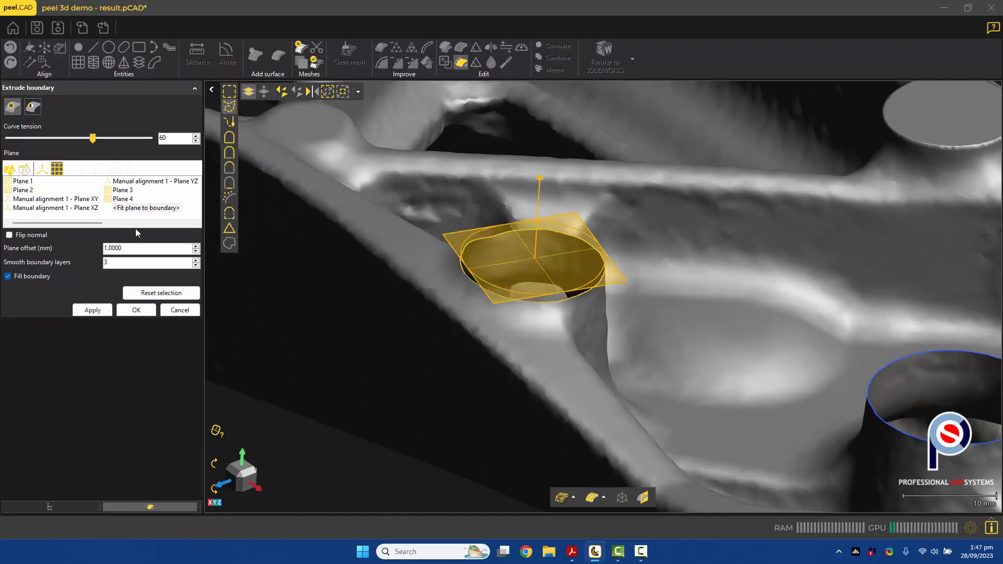
click(105, 183)
click(122, 189)
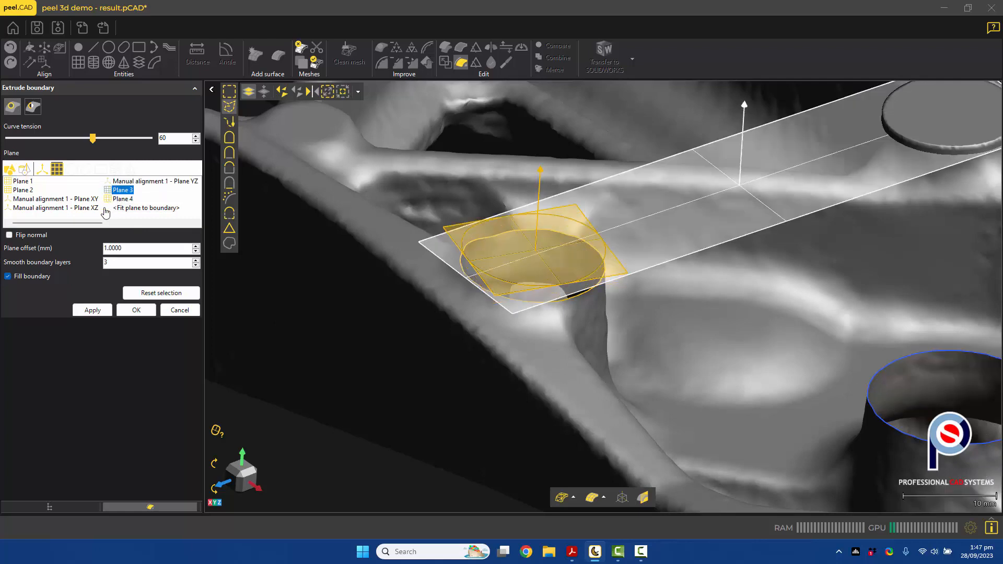
drag(485, 330, 488, 310)
click(83, 309)
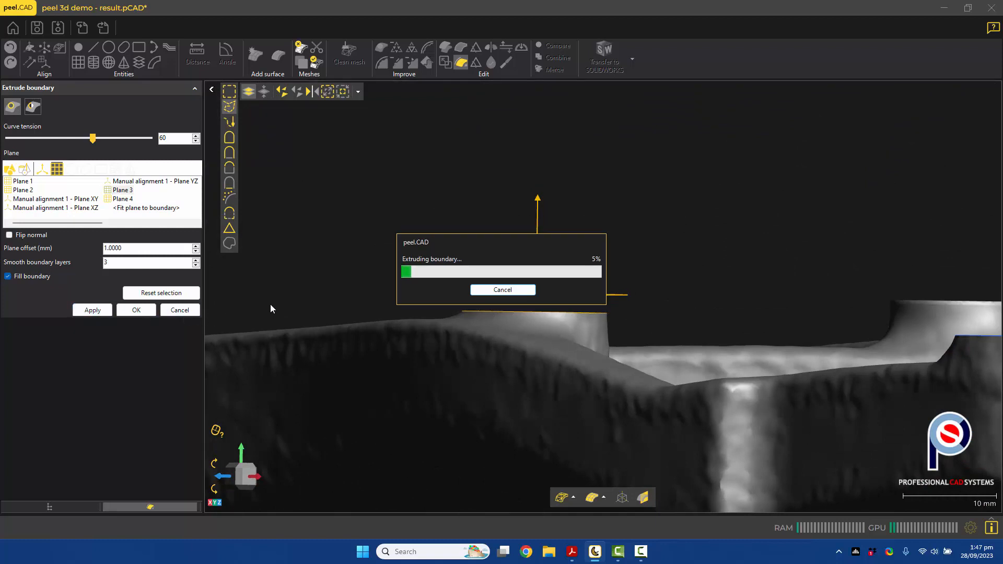
- Extrude and fill the central boss's open boundary to Plane 2 with a 1 mm offset
drag(290, 288, 545, 310)
click(546, 310)
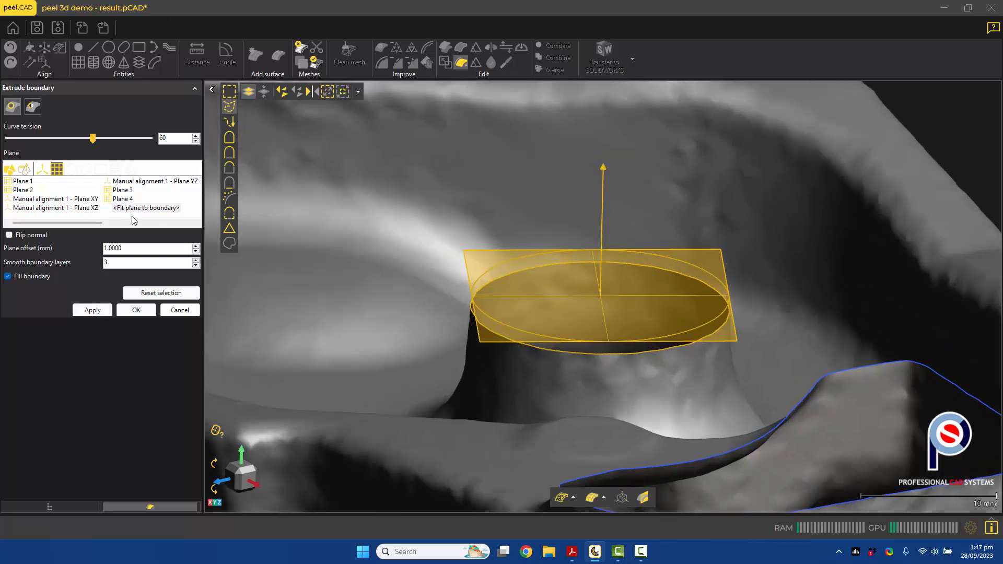
click(23, 189)
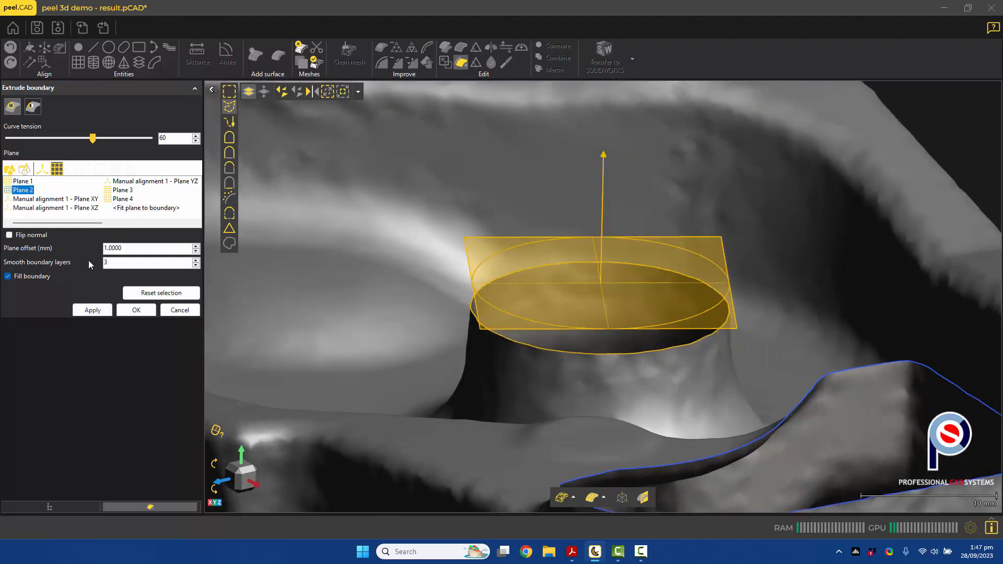
click(92, 311)
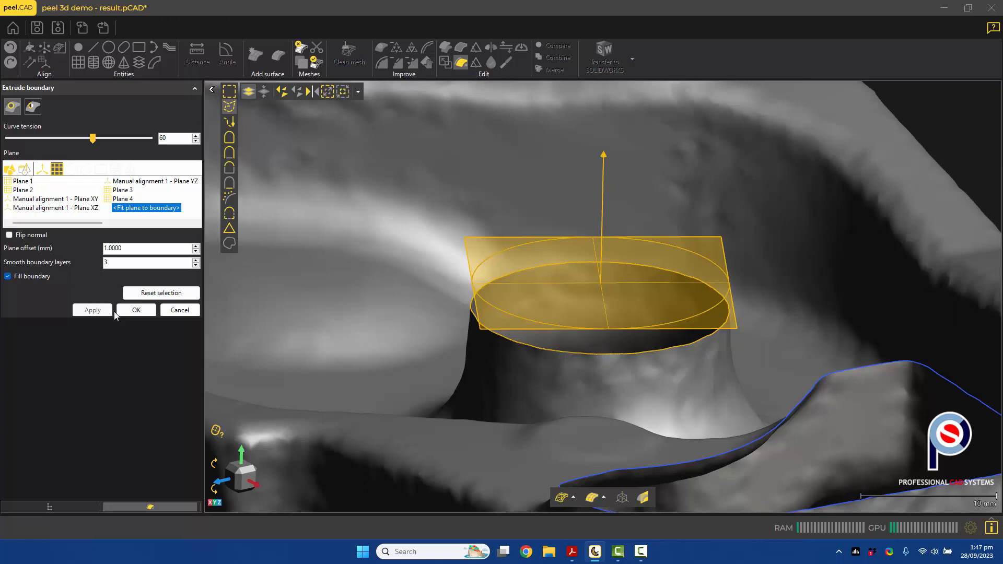
- Close the central boss extrusion and select the end pad's open boundary for extrusion to Plane 4 with a 1 mm offset
drag(520, 359, 414, 263)
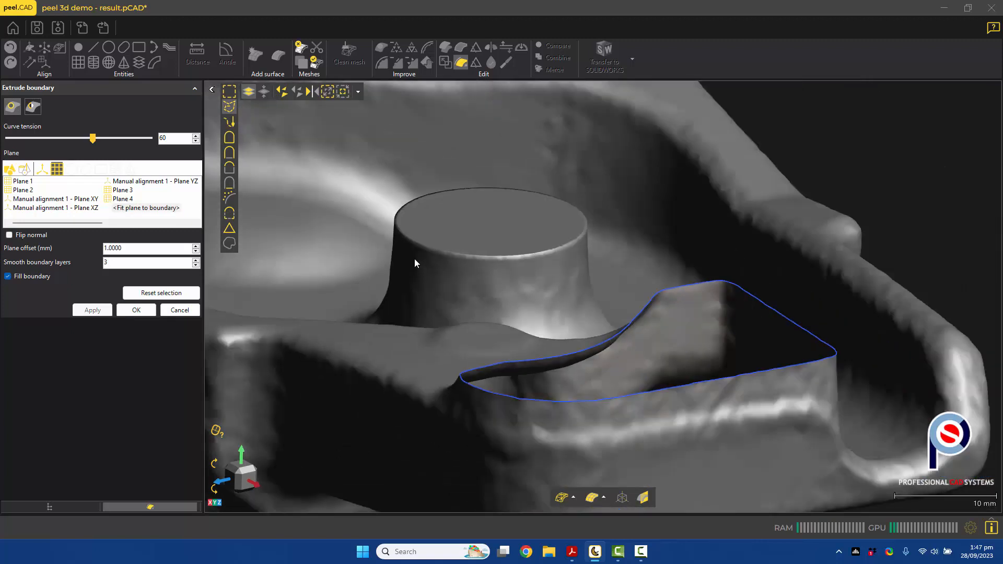
click(137, 309)
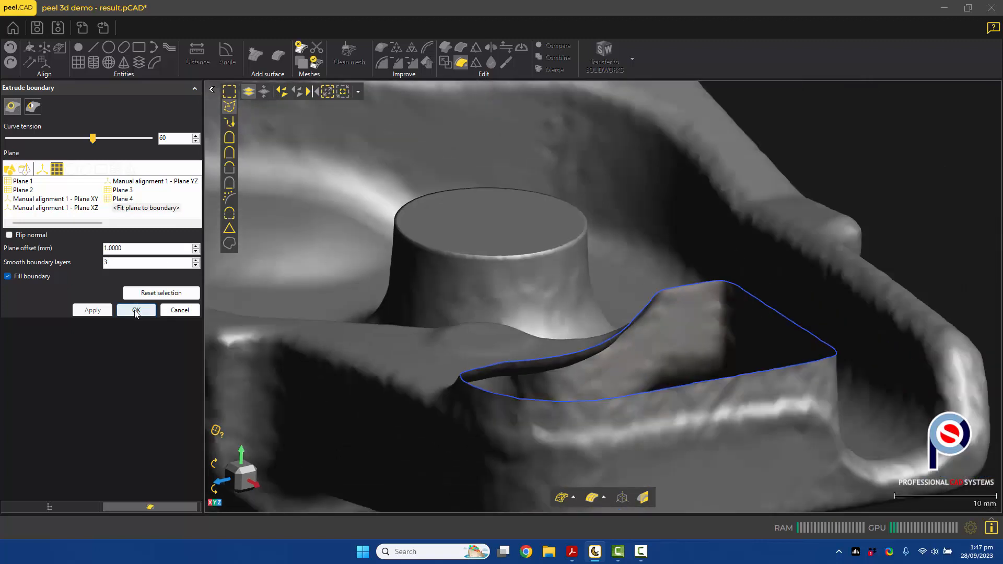
click(618, 338)
click(25, 190)
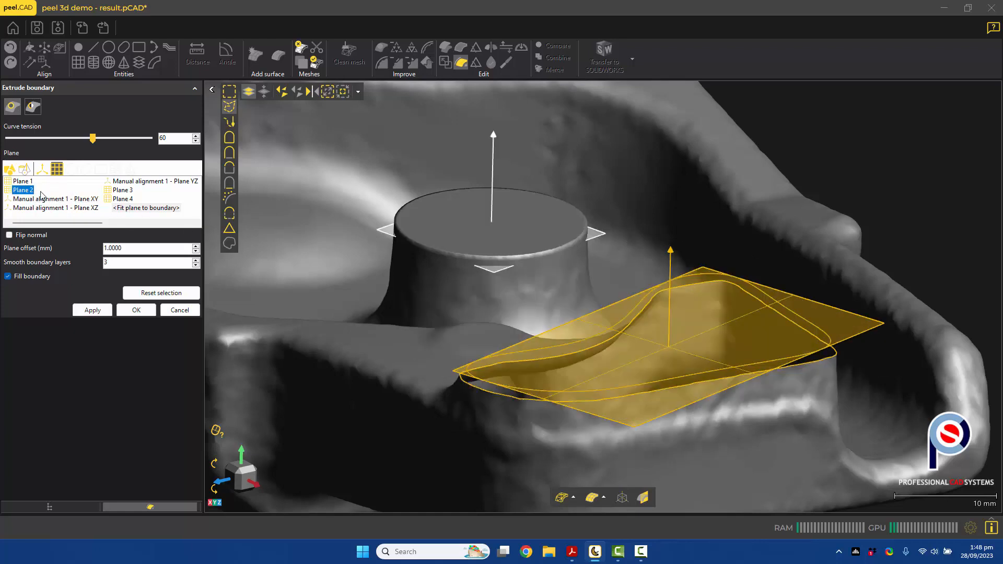
click(35, 199)
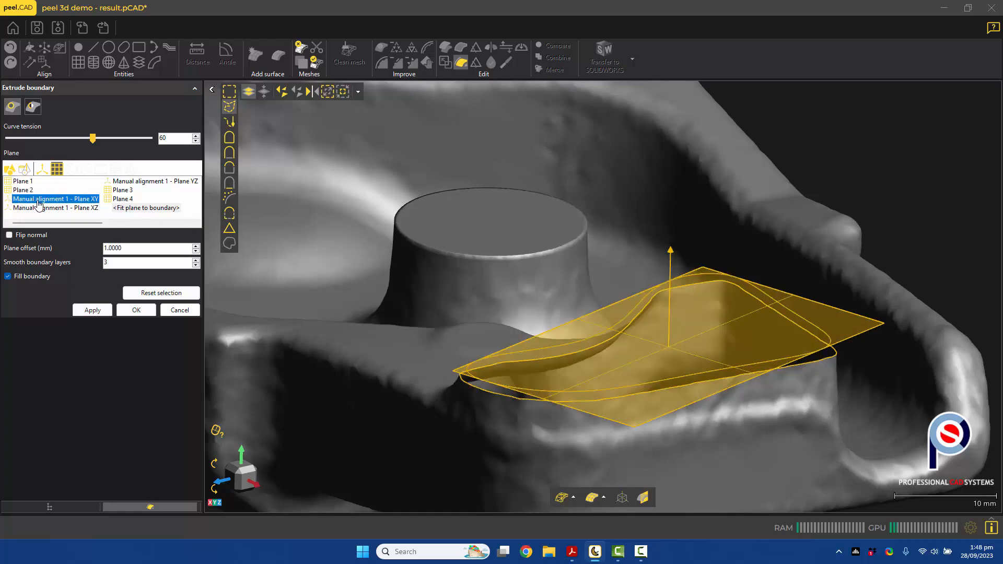
click(121, 198)
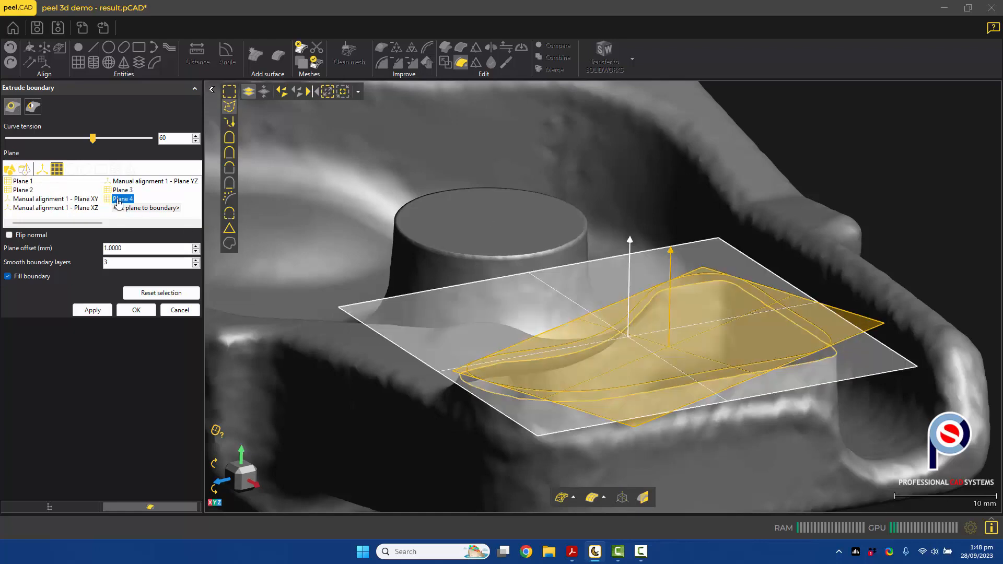
drag(686, 323, 688, 345)
middle_drag(687, 345, 641, 193)
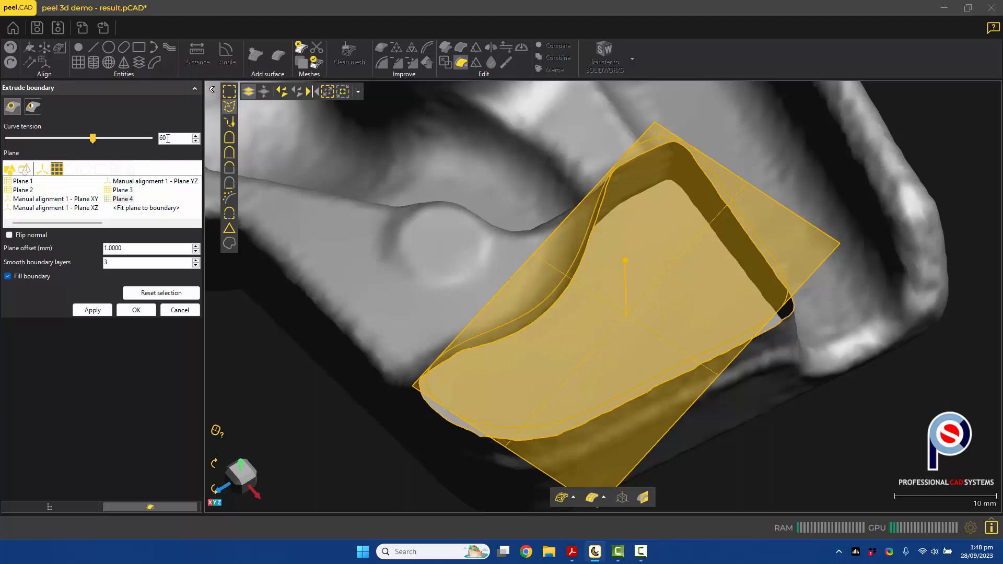
- Set curve tension to 25 with 3 smooth boundary layers, and apply the filled pad extrusion
drag(91, 137, 59, 138)
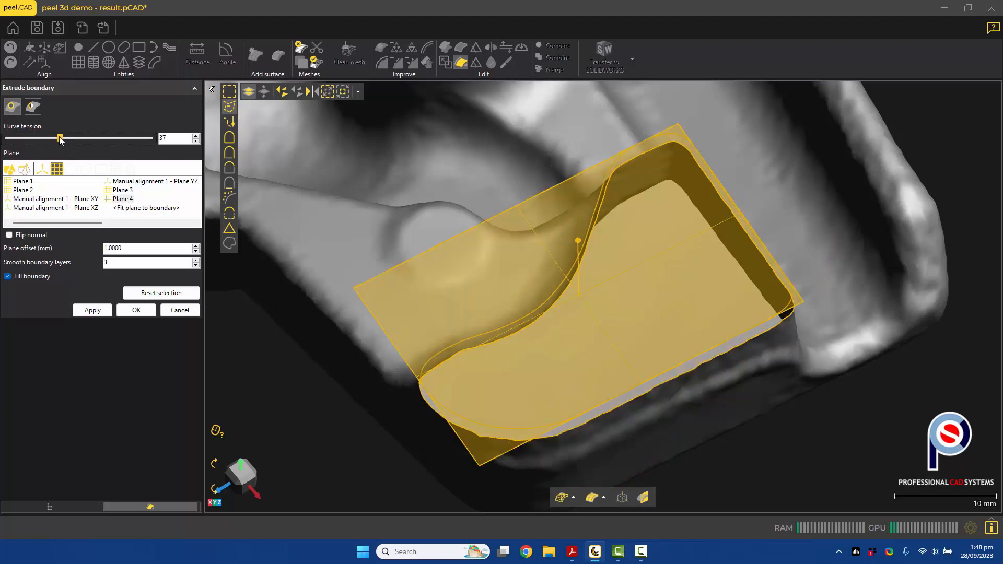
drag(515, 224, 520, 270)
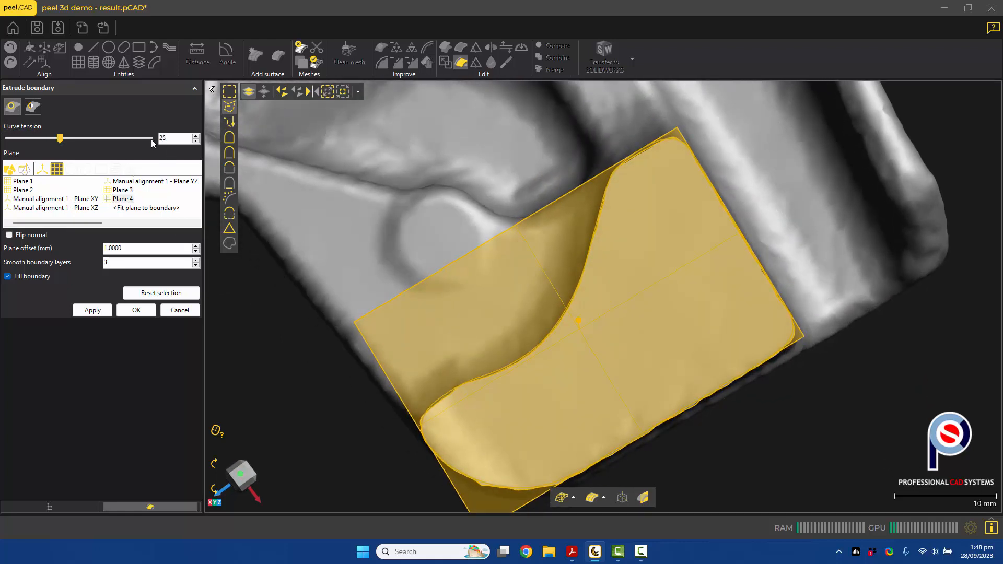
middle_drag(605, 265, 618, 247)
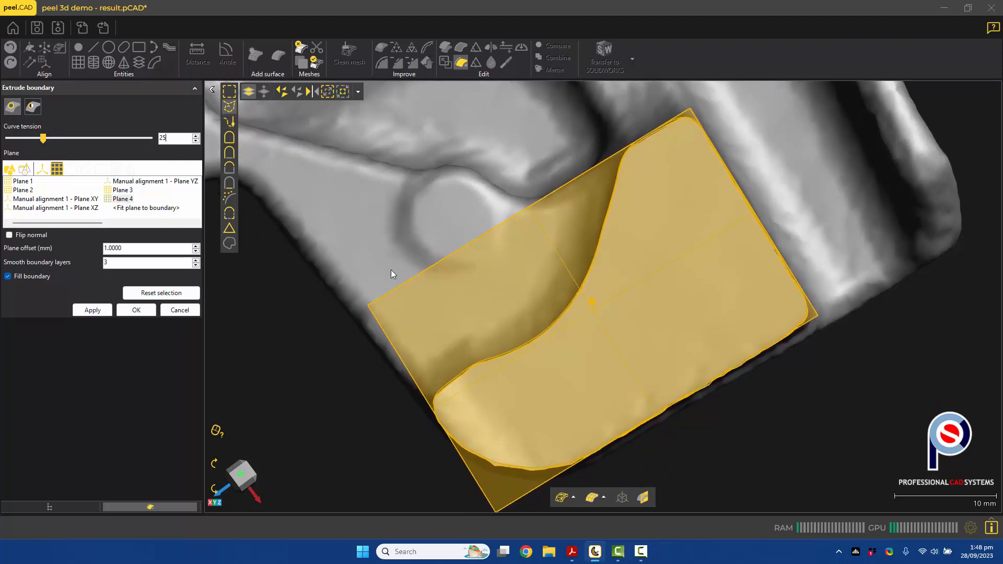
click(92, 310)
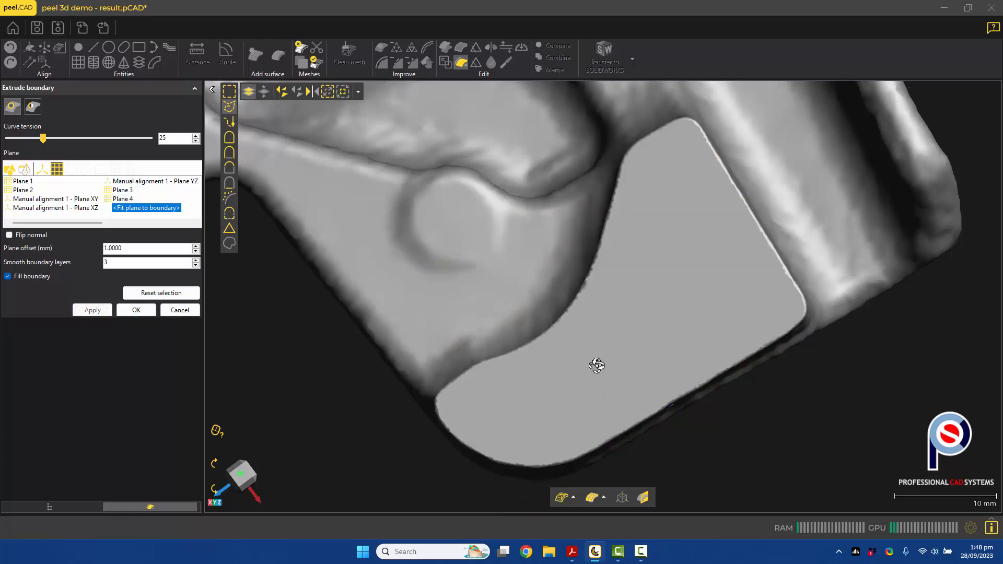
middle_drag(597, 366, 550, 349)
scroll(606, 329, down, 3)
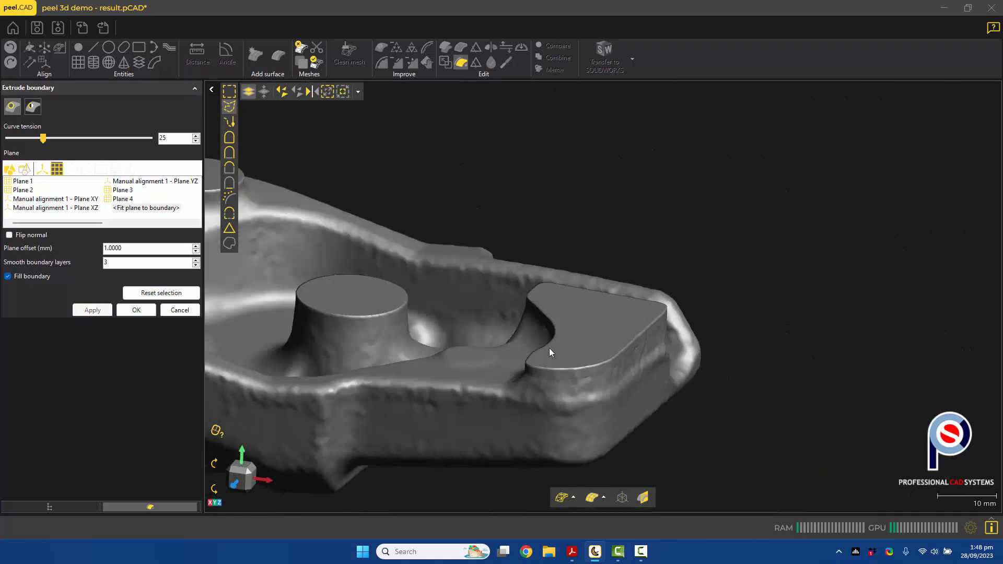
scroll(549, 349, down, 3)
middle_drag(455, 331, 757, 319)
scroll(622, 315, down, 2)
middle_drag(541, 308, 817, 325)
middle_drag(407, 307, 617, 324)
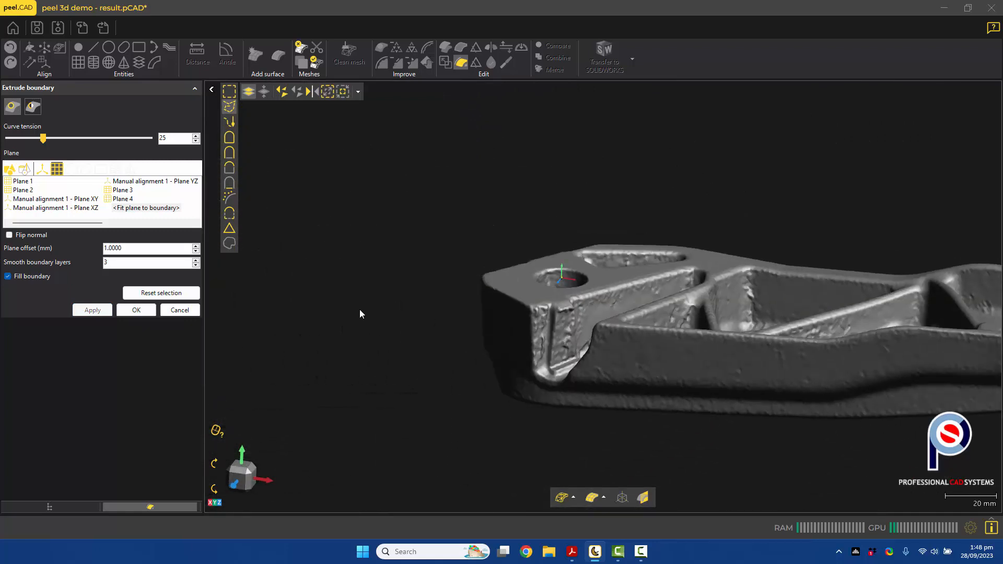
click(137, 310)
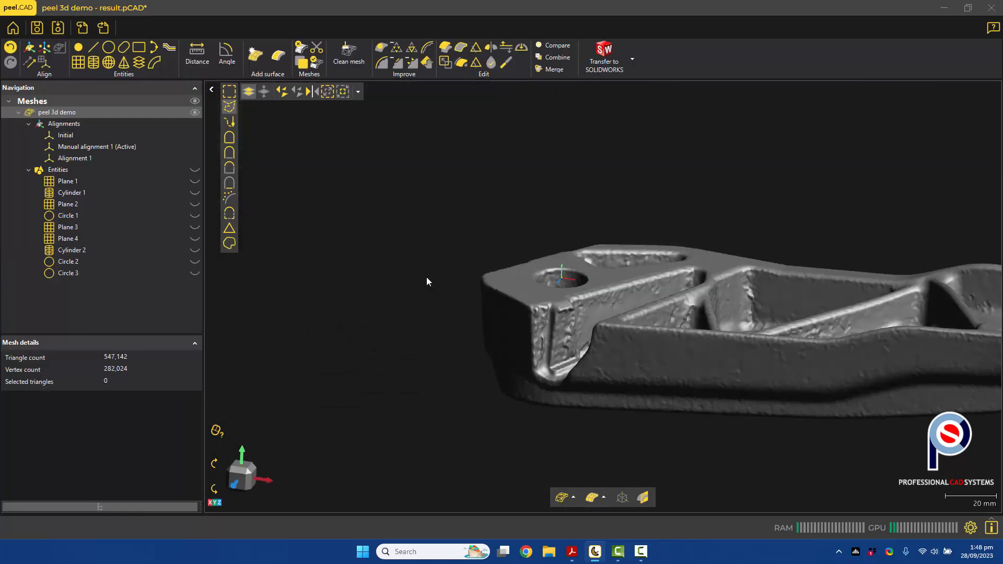
- Start Fill holes and brush-select the rim of the round through-hole beside the small ridges, using brush size 90
middle_drag(426, 276, 549, 345)
scroll(565, 285, up, 2)
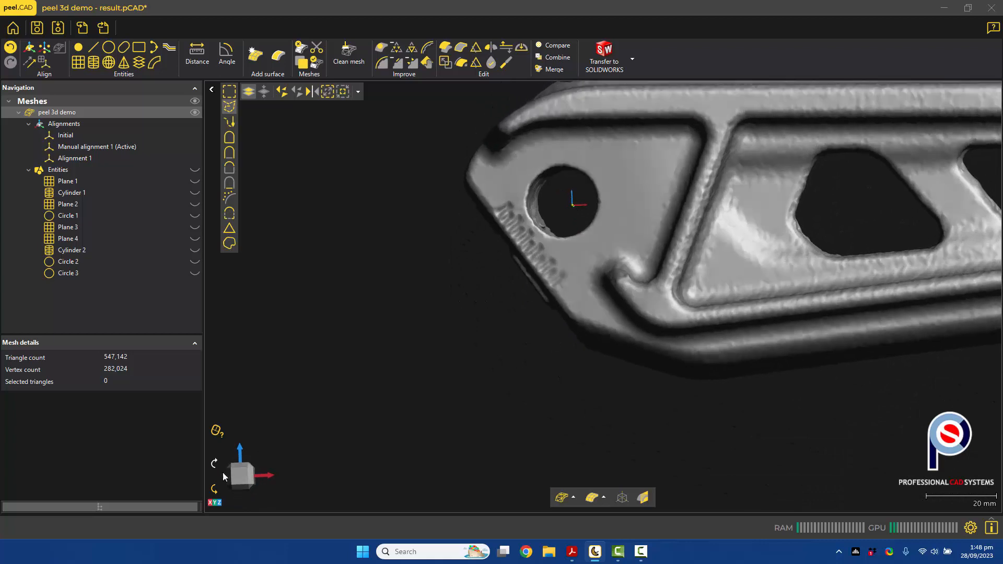
click(241, 475)
scroll(431, 296, up, 5)
scroll(489, 280, up, 3)
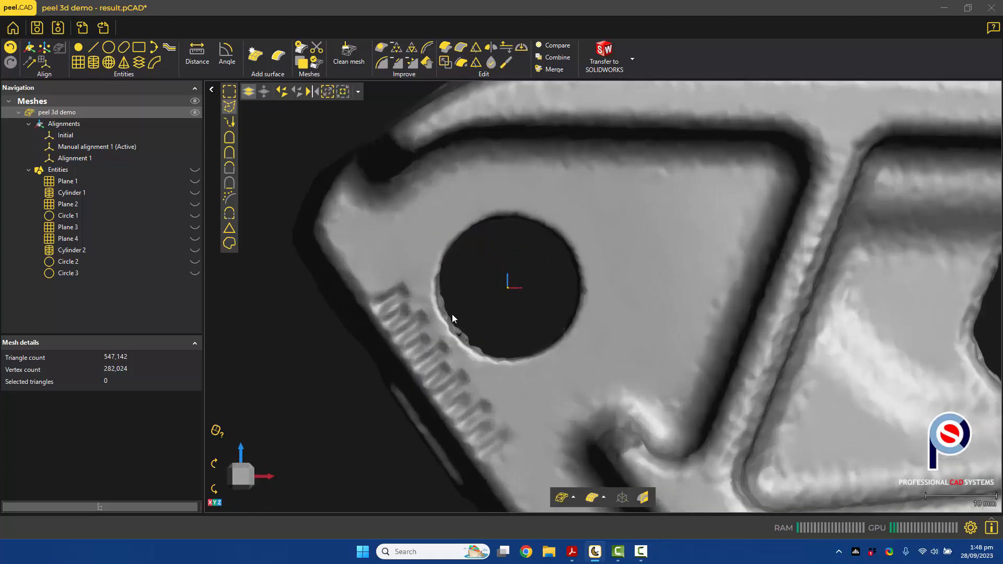
click(382, 48)
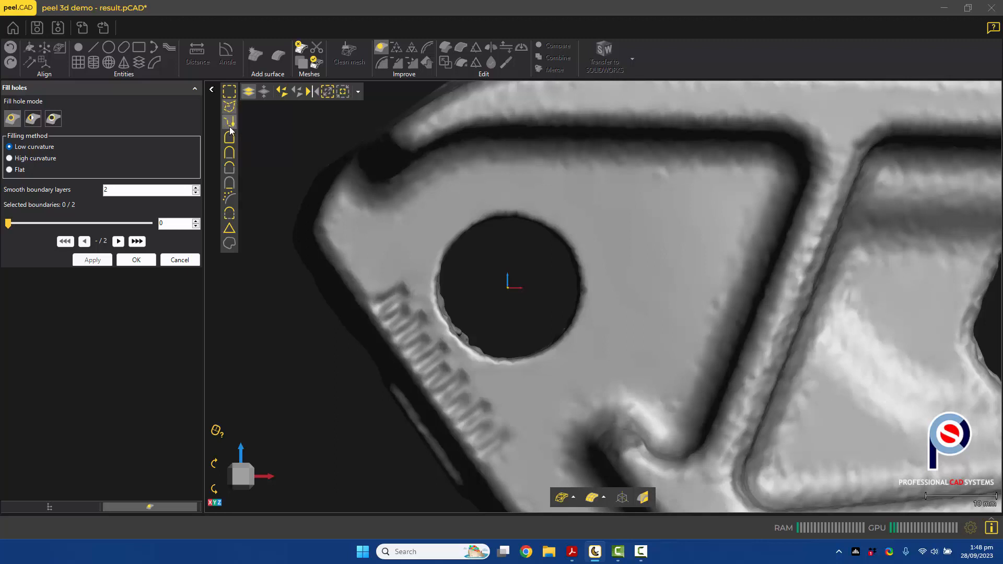
click(231, 124)
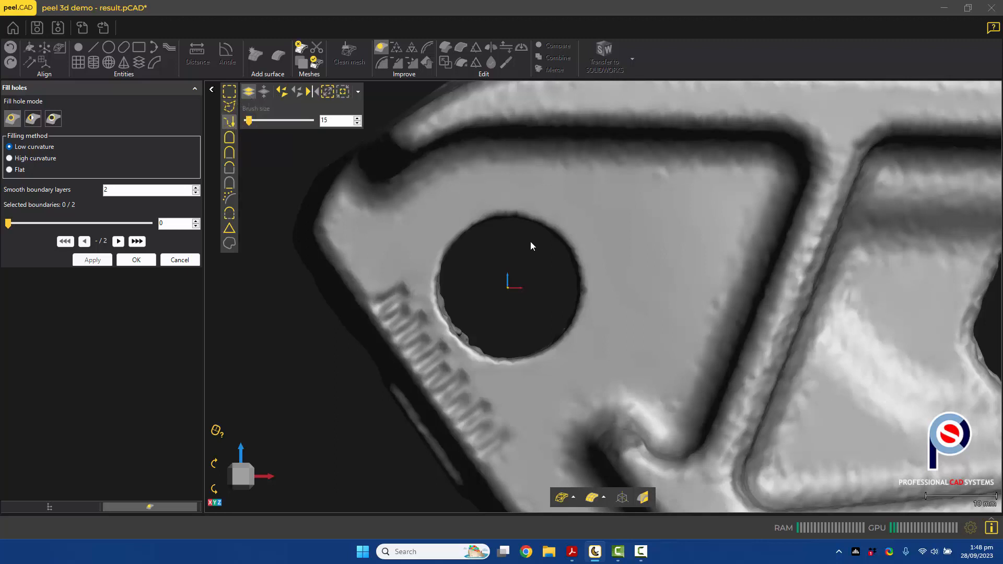
scroll(532, 250, down, 3)
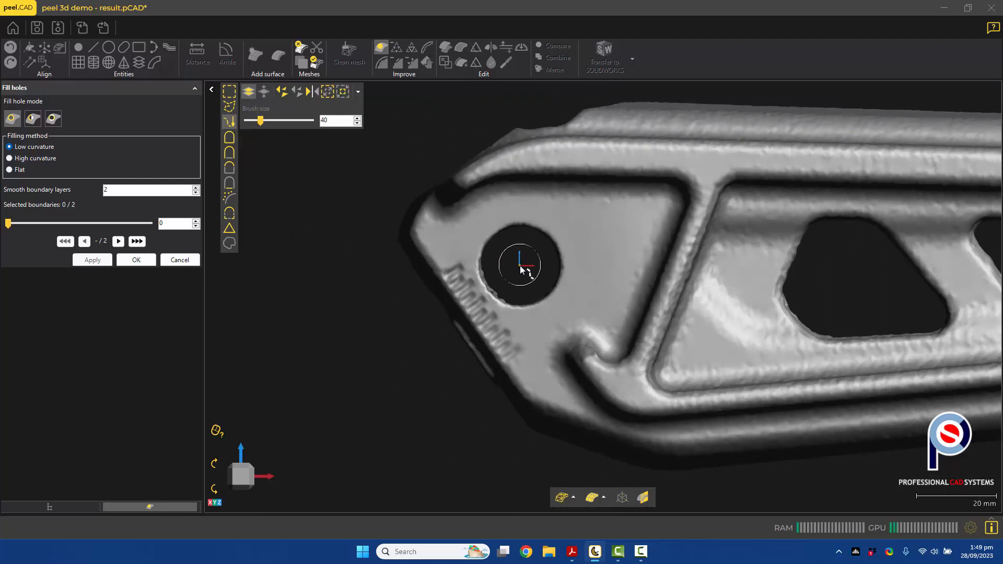
ctrl+scroll(521, 268, up, 5)
ctrl+scroll(522, 268, up, 3)
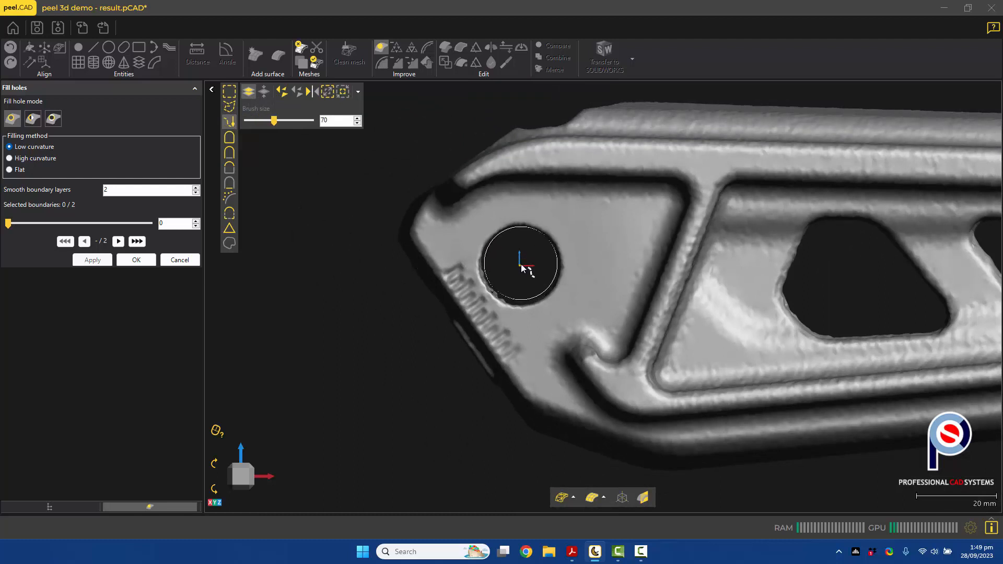
ctrl+scroll(521, 268, up, 1)
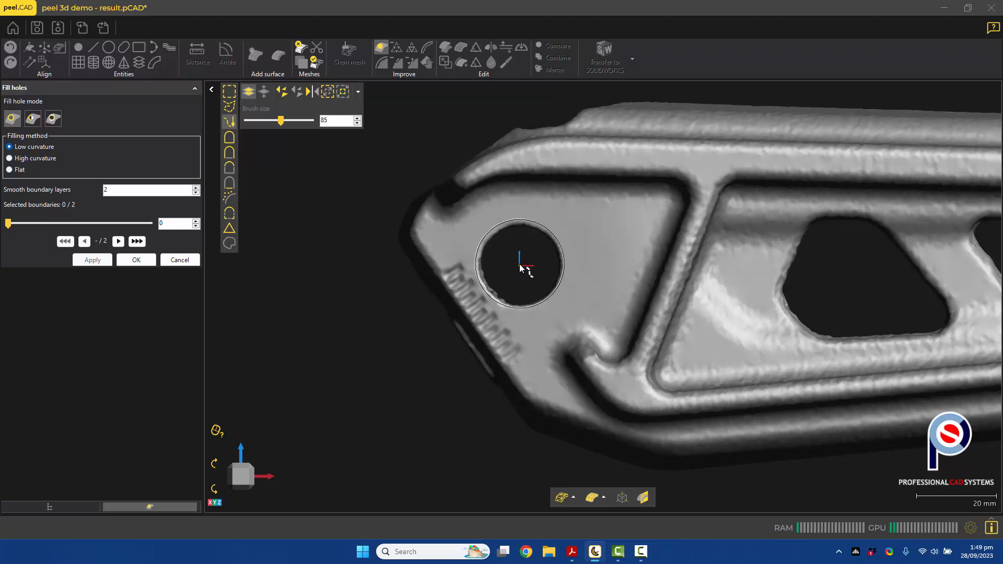
ctrl+scroll(519, 268, up, 1)
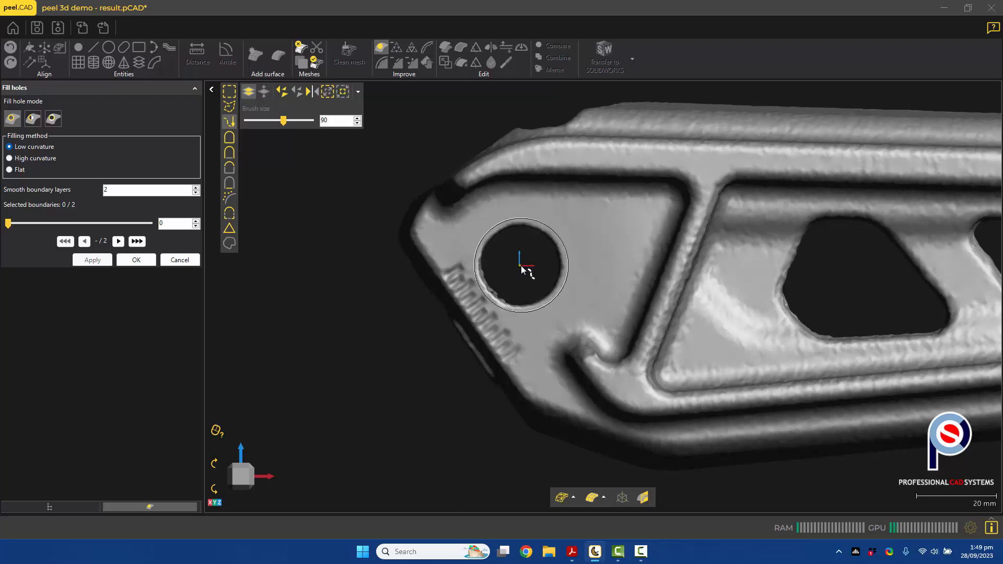
click(520, 268)
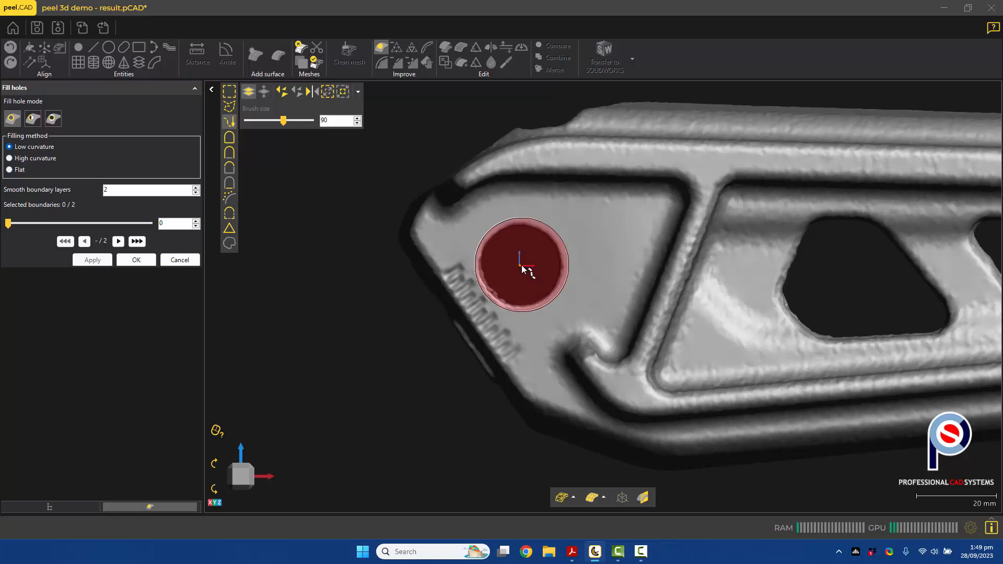
- Extend the selection over the through-hole's inner wall and opposite rim with brush size 55, and delete the selected triangles
mouse_move(564, 244)
mouse_down()
mouse_move(548, 226)
mouse_move(537, 233)
mouse_move(558, 243)
mouse_up()
scroll(484, 267, up, 3)
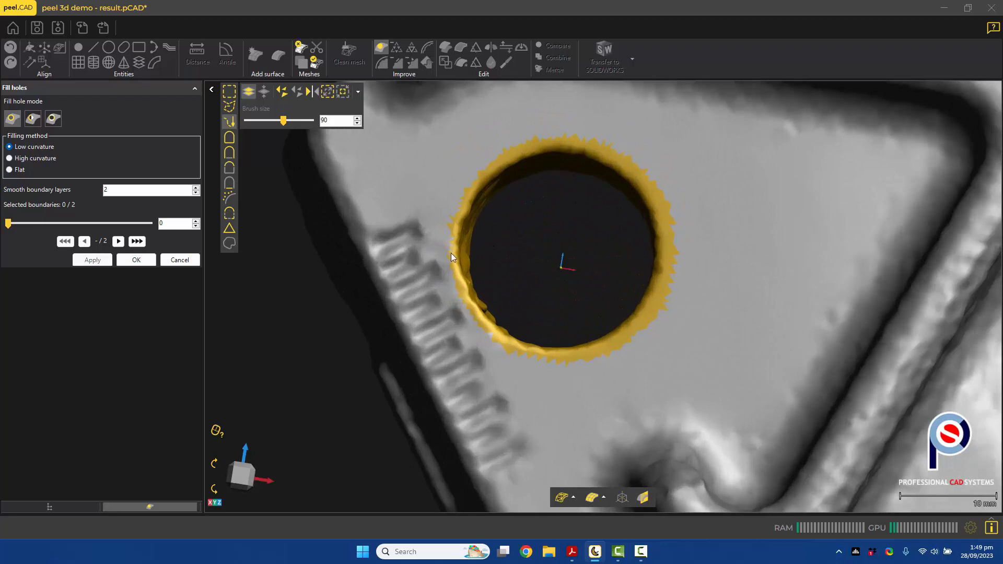
drag(452, 258, 468, 266)
ctrl+scroll(512, 280, down, 1)
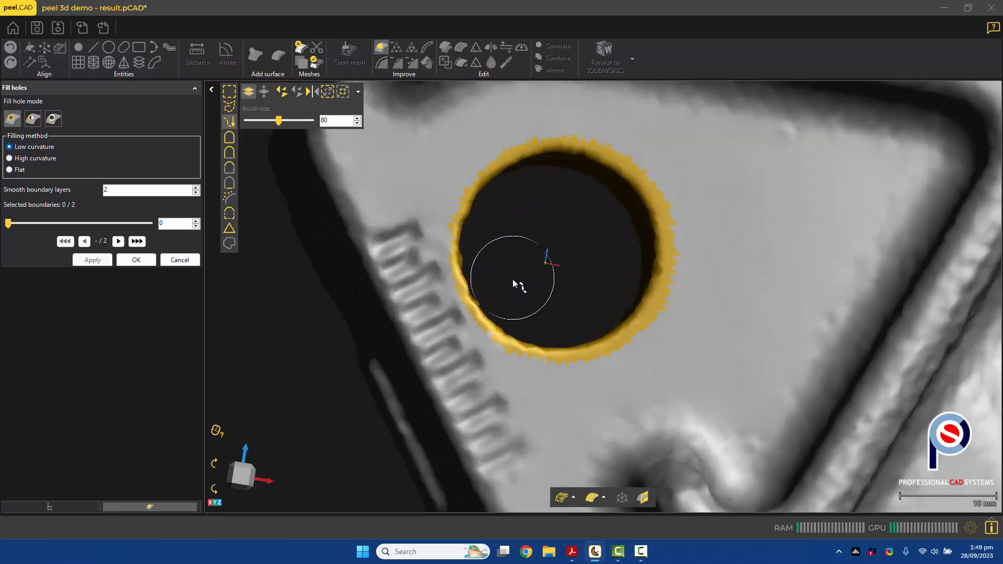
ctrl+scroll(512, 287, down, 3)
mouse_move(510, 312)
mouse_down()
mouse_move(477, 242)
mouse_move(481, 226)
mouse_move(513, 223)
mouse_up()
scroll(515, 217, down, 3)
mouse_move(618, 184)
mouse_down()
mouse_move(606, 185)
mouse_move(617, 186)
mouse_move(620, 94)
mouse_move(597, 174)
mouse_move(593, 159)
mouse_up()
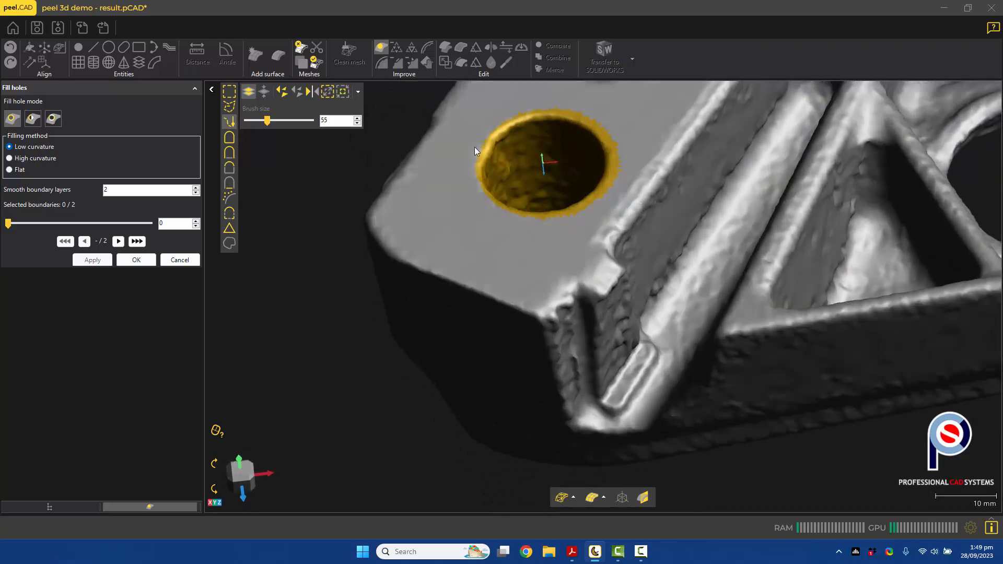
click(298, 49)
- Fill both open ends of the deleted through-hole with the Flat method and 0 smooth boundary layers
scroll(490, 251, down, 3)
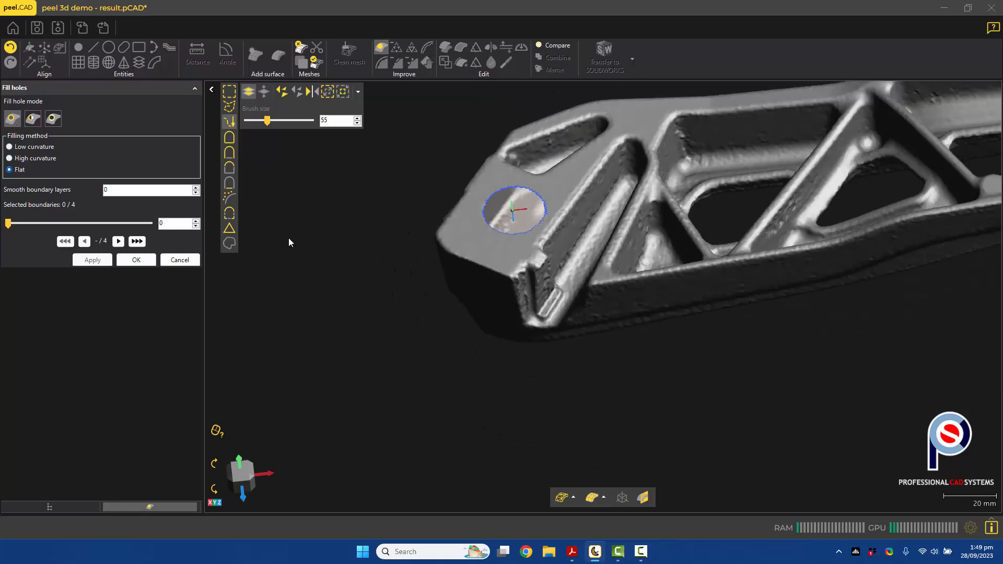
click(514, 187)
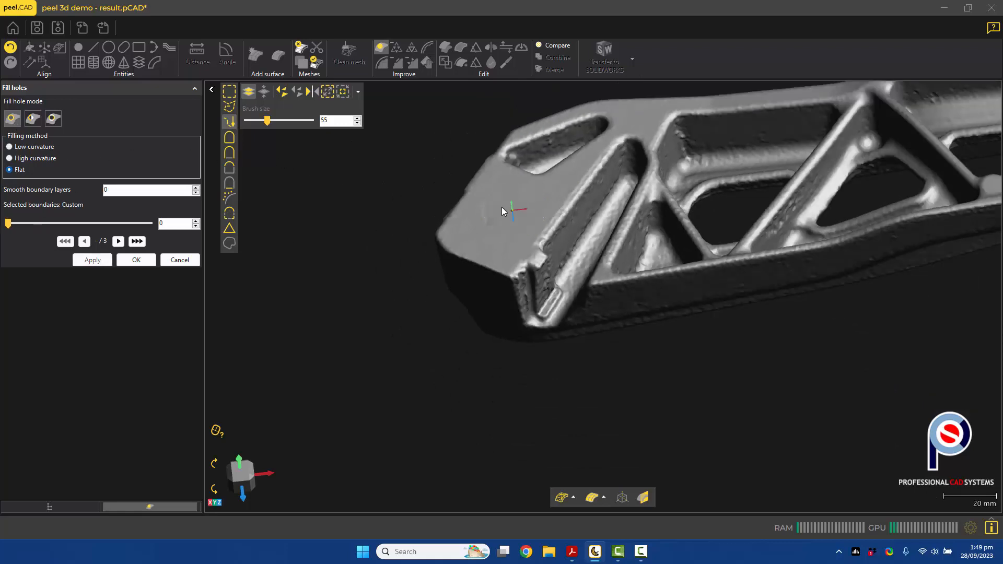
drag(497, 195, 499, 280)
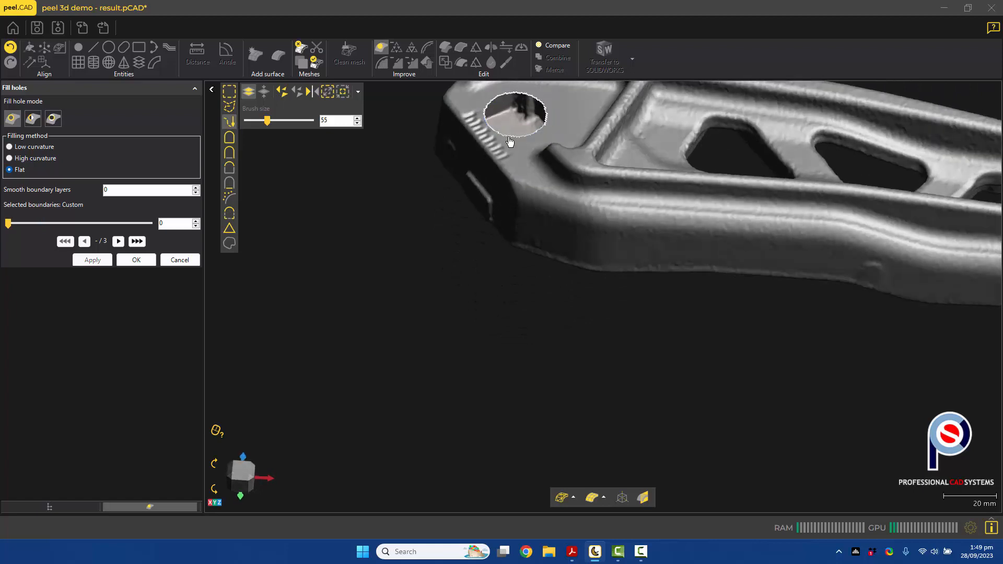
middle_drag(512, 150, 501, 243)
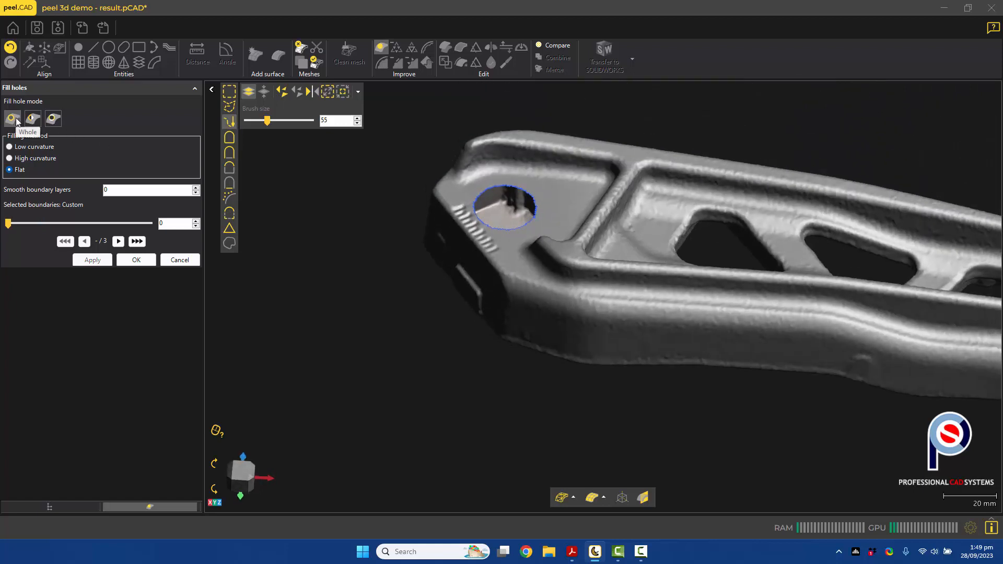
click(493, 190)
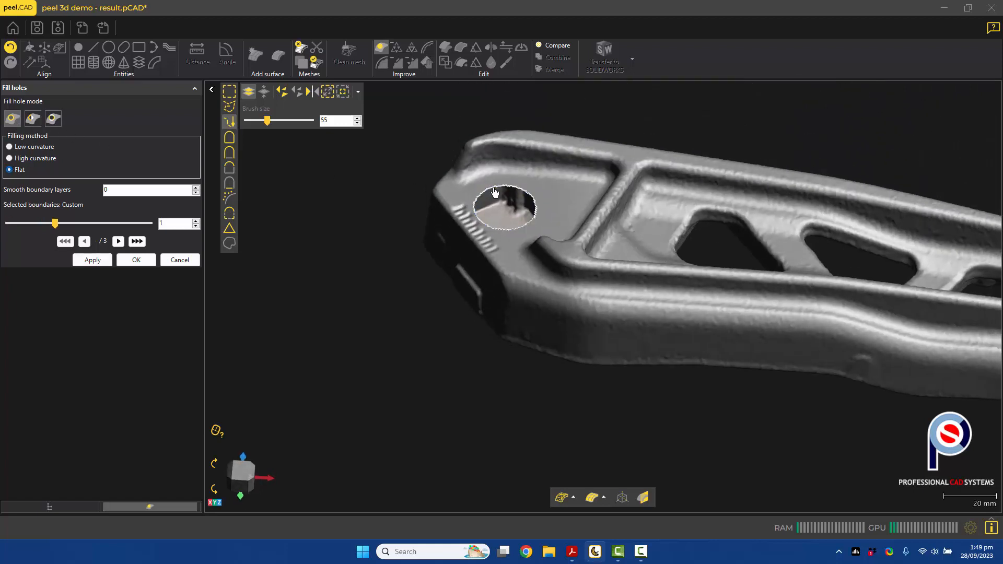
right_drag(493, 191, 655, 285)
scroll(497, 223, down, 5)
click(150, 261)
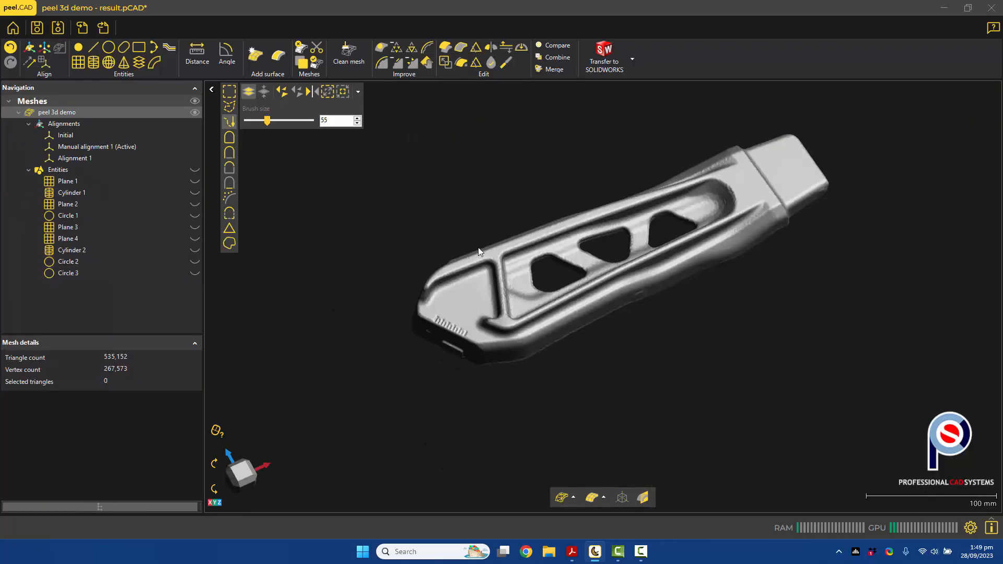
- Smooth the surface noise of the whole mesh with Medium smoothing weight, 5 iterations and preserve details 80, and accept the result
right_drag(478, 246, 540, 341)
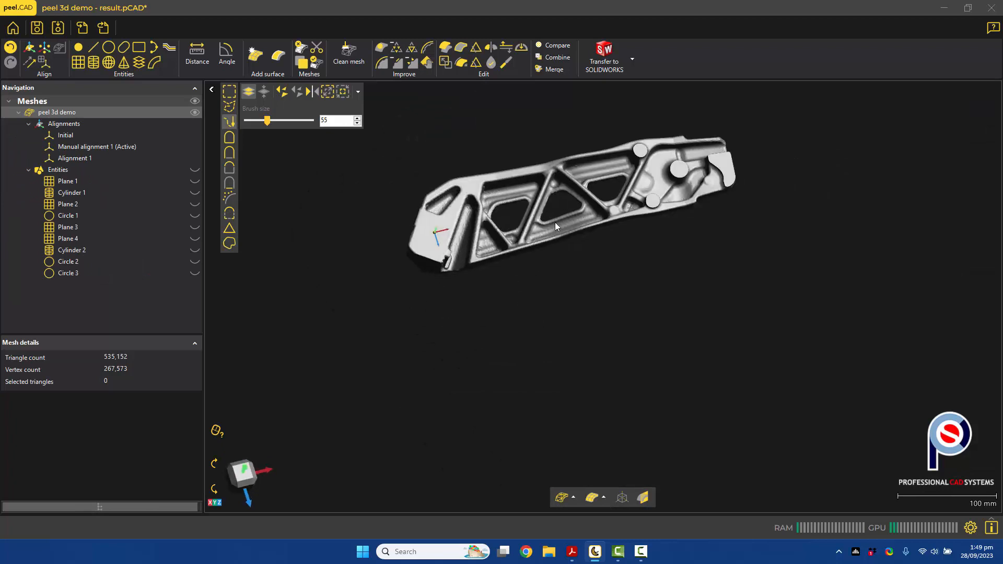
scroll(554, 221, up, 3)
middle_drag(529, 228, 568, 277)
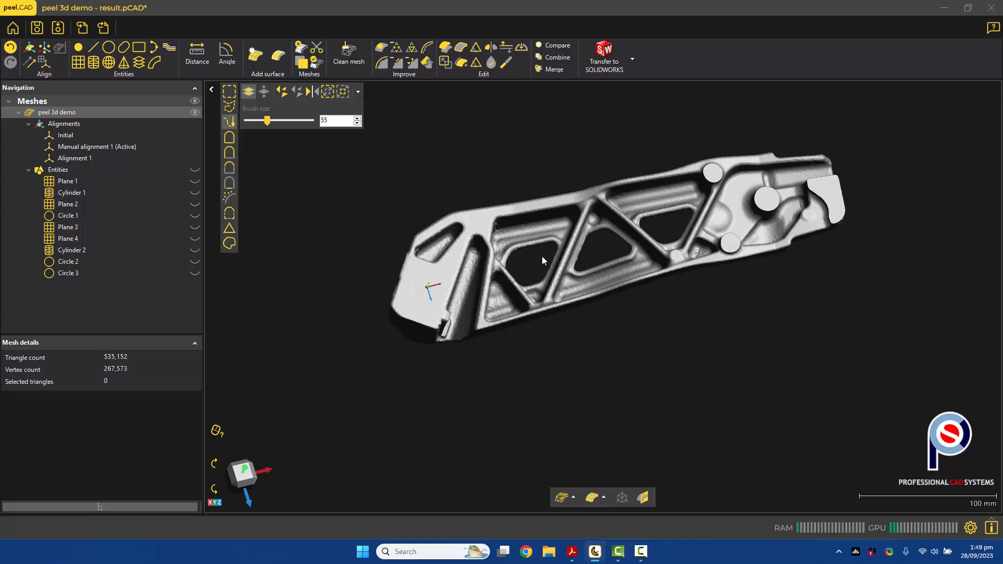
right_drag(706, 275, 619, 237)
scroll(647, 238, up, 3)
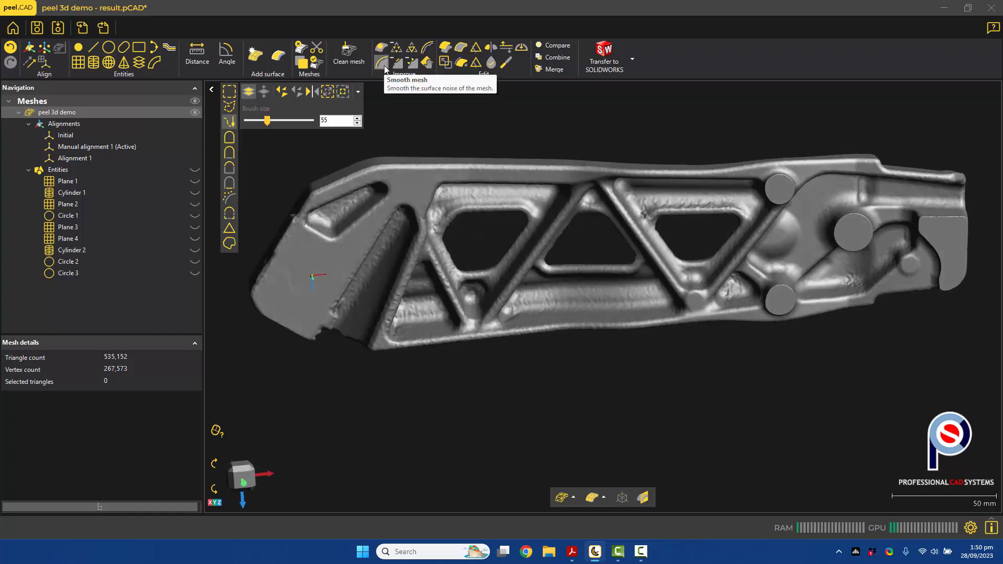
click(383, 63)
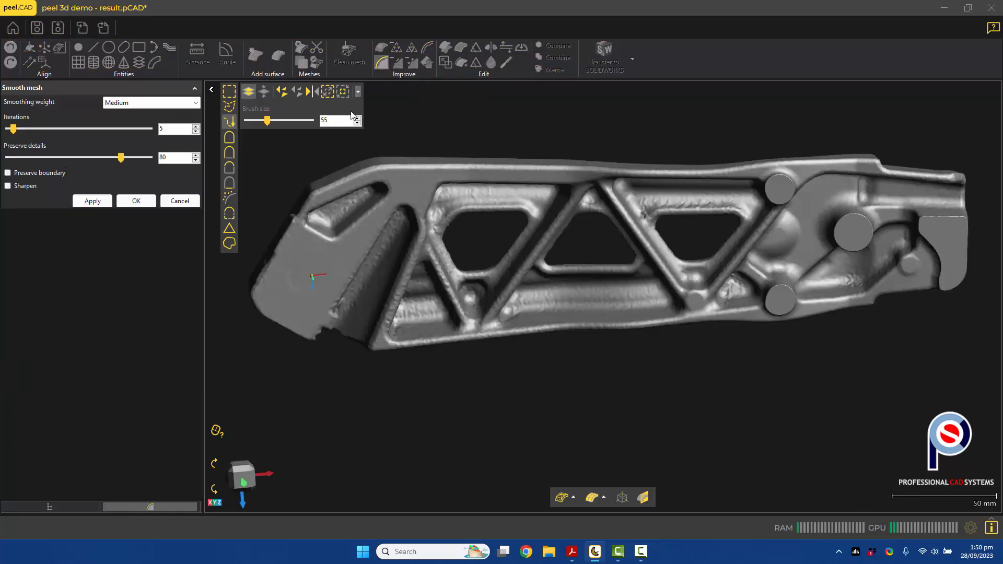
click(104, 102)
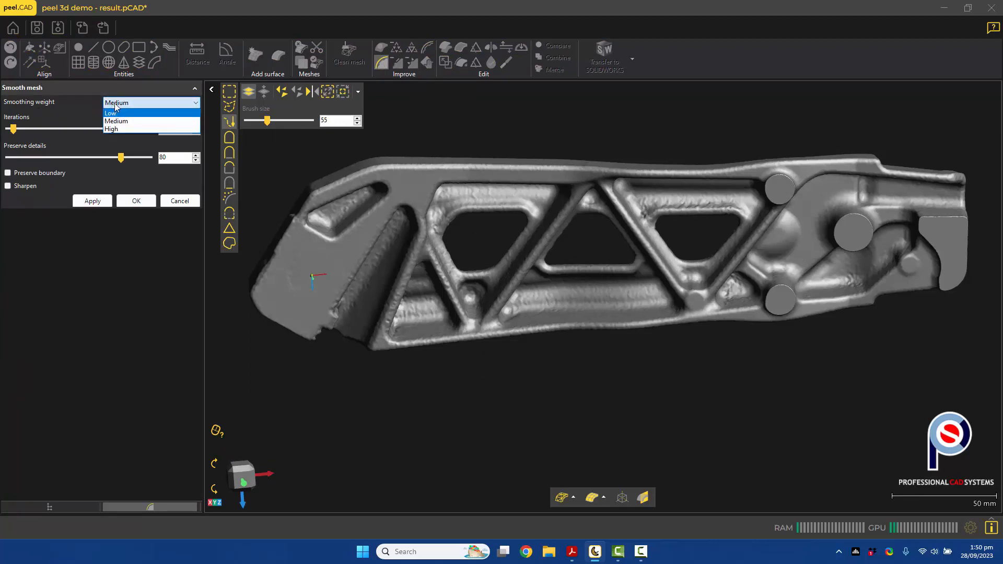
click(115, 104)
click(81, 200)
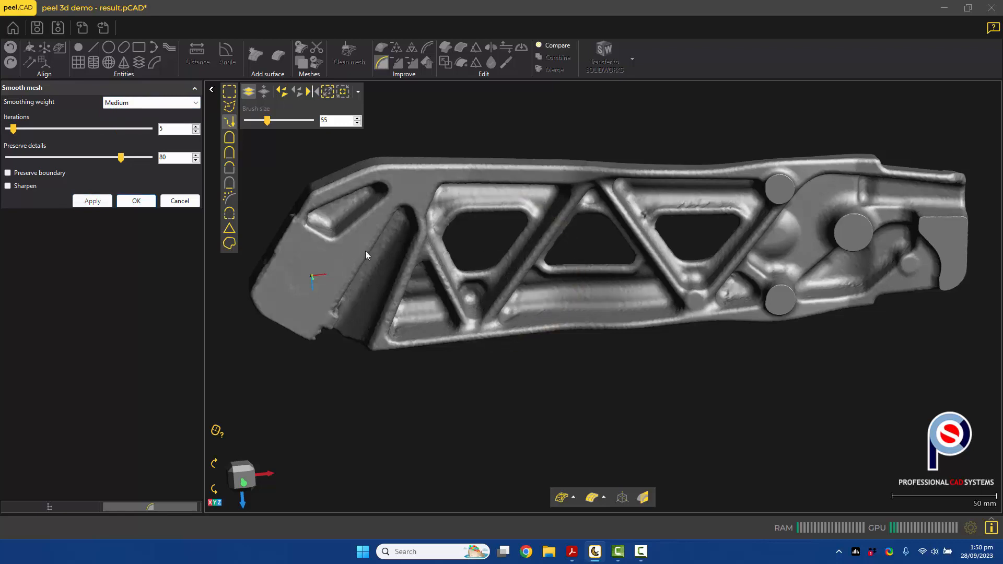
drag(365, 252, 376, 334)
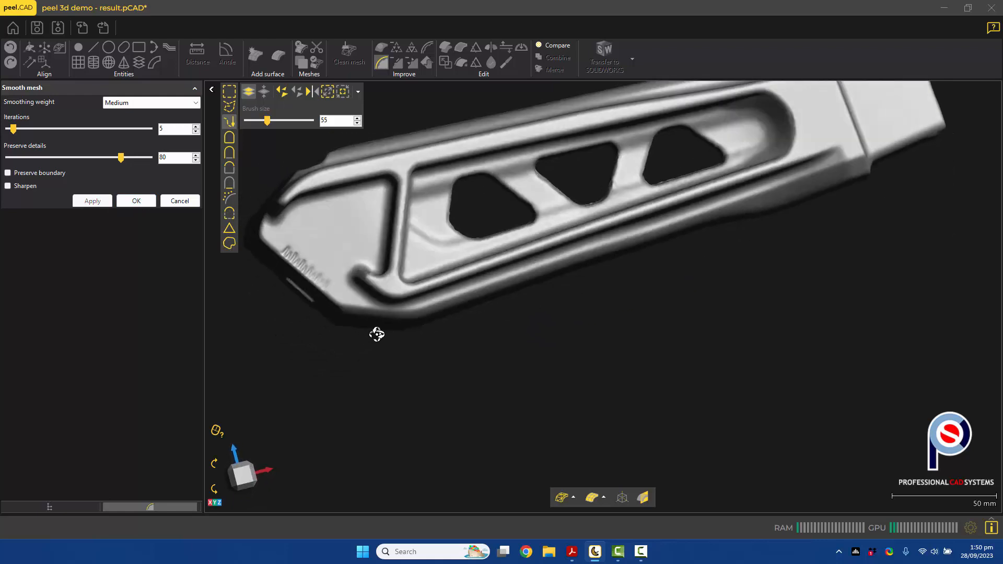
click(134, 202)
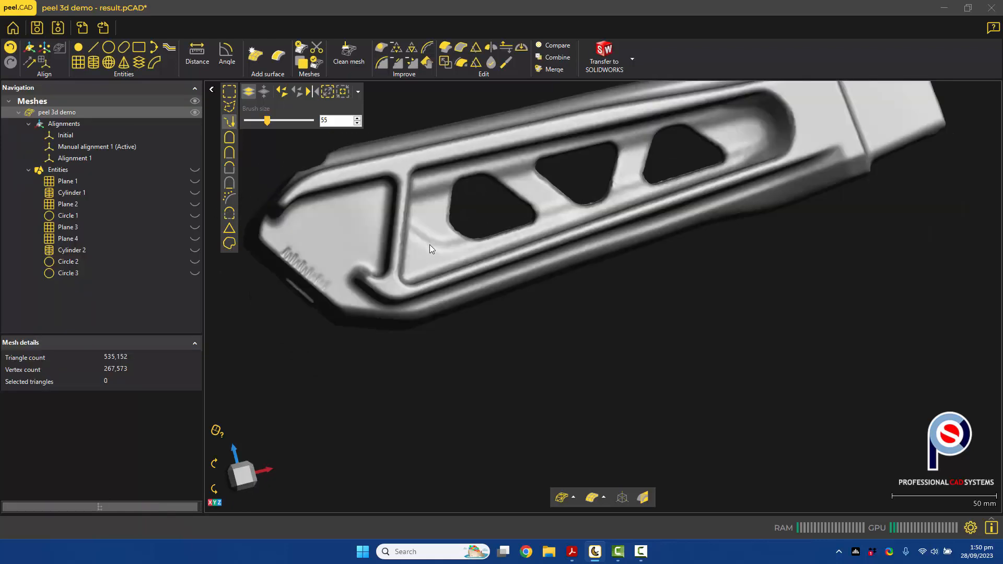
- Sandpaper the rough lower wall edge of the small triangular pocket near the ridged end, using brush size 27 and smoothing strength 50
drag(429, 245, 372, 320)
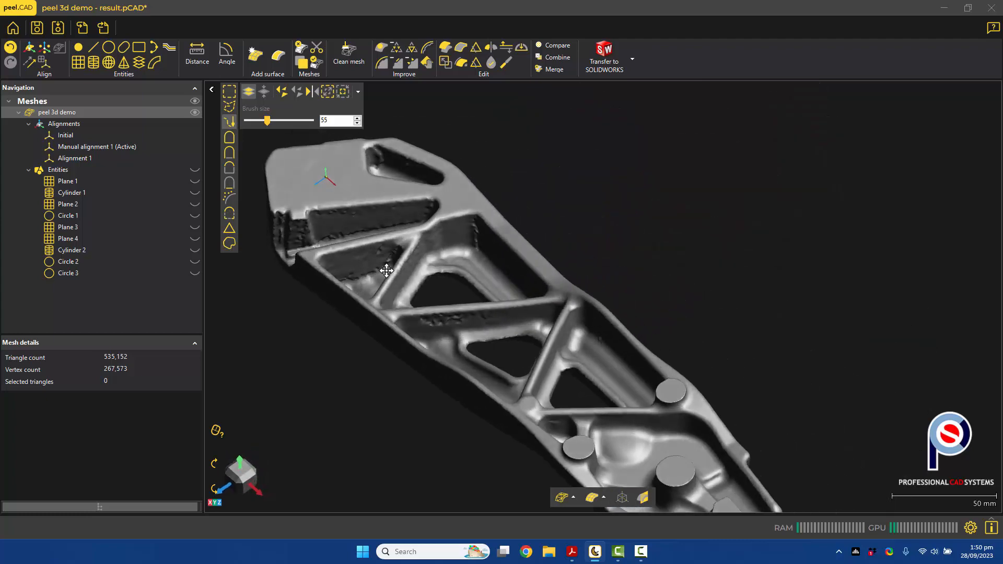
scroll(490, 273, up, 5)
scroll(489, 269, up, 3)
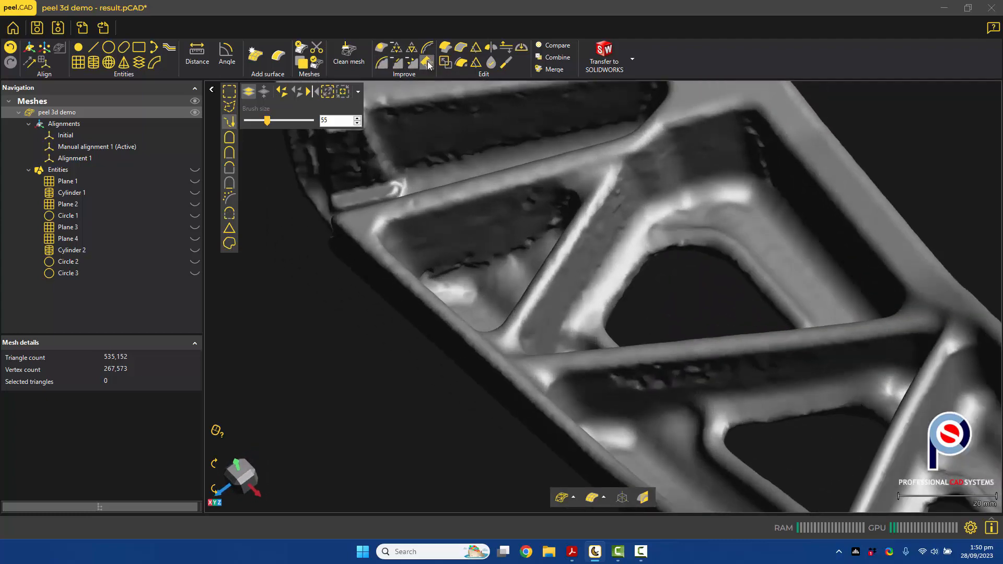
click(426, 62)
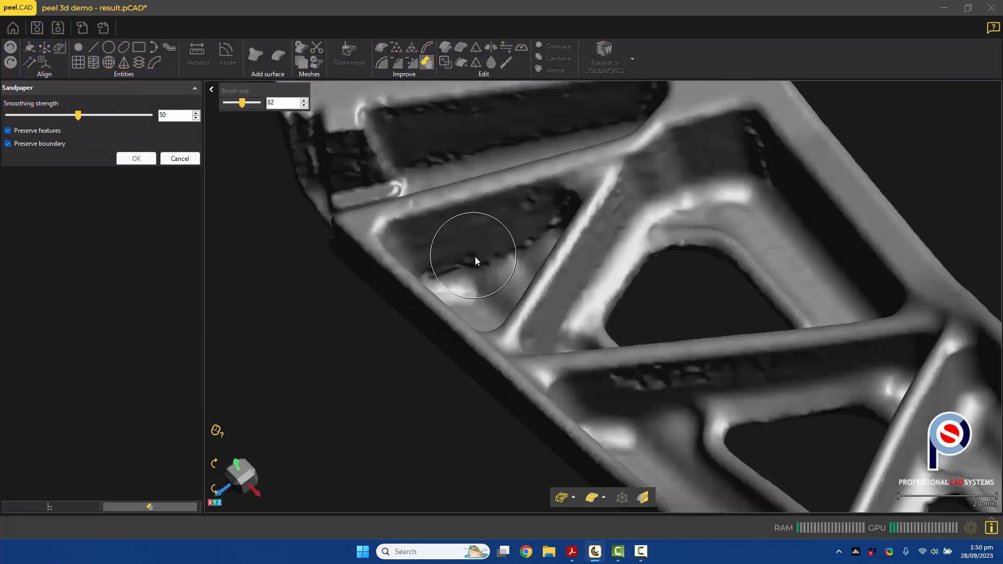
ctrl+scroll(477, 256, down, 3)
ctrl+scroll(479, 258, down, 4)
scroll(478, 258, up, 5)
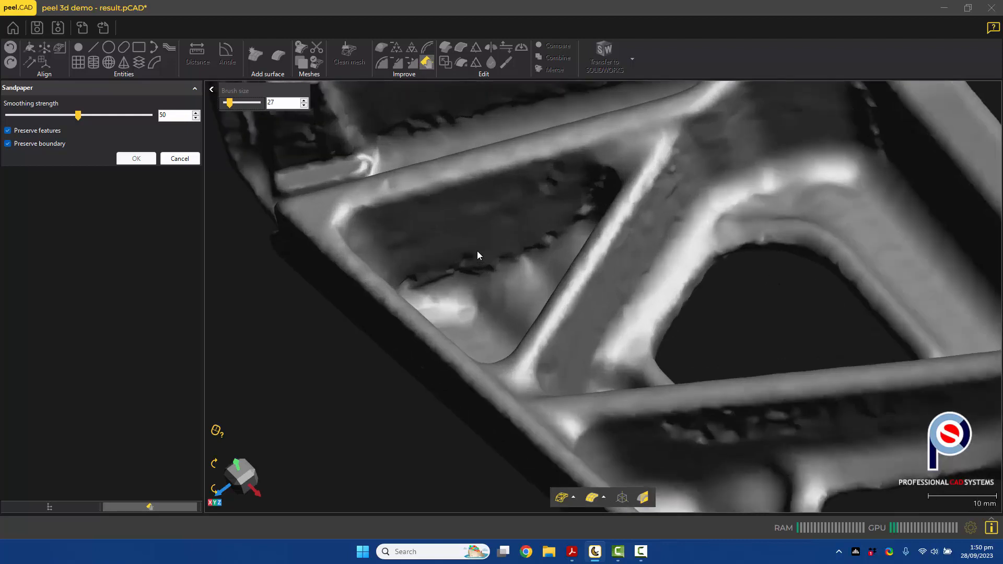
mouse_move(421, 287)
mouse_down()
mouse_move(550, 239)
mouse_move(575, 177)
mouse_move(555, 179)
mouse_up()
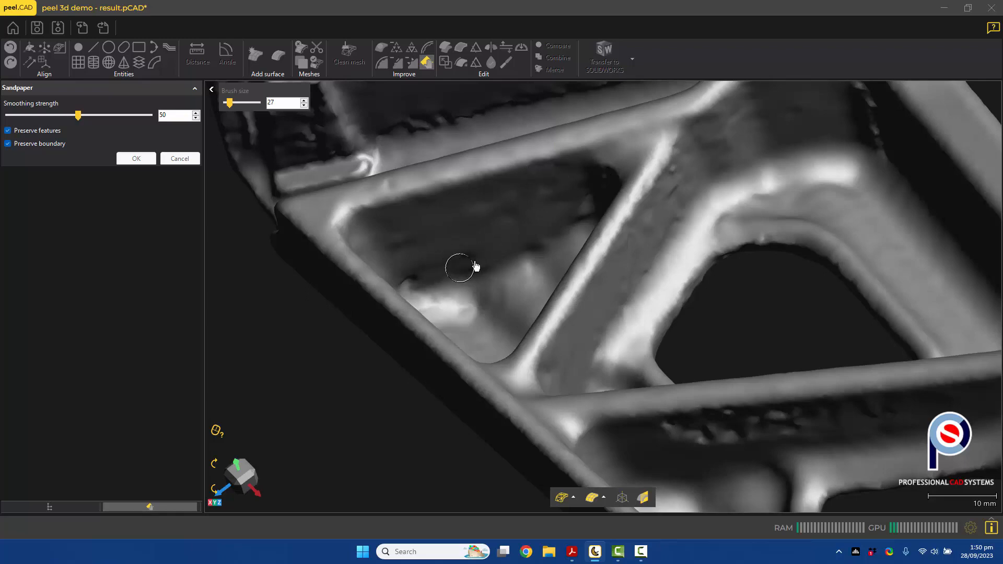
- Raise the Sandpaper brush size to 32 and smooth the remaining rough patch in the corner of the same triangular pocket
middle_drag(462, 268, 385, 286)
scroll(431, 279, up, 3)
ctrl+scroll(419, 283, up, 1)
mouse_move(377, 290)
mouse_down()
mouse_move(320, 289)
mouse_move(384, 282)
mouse_up()
scroll(386, 285, down, 3)
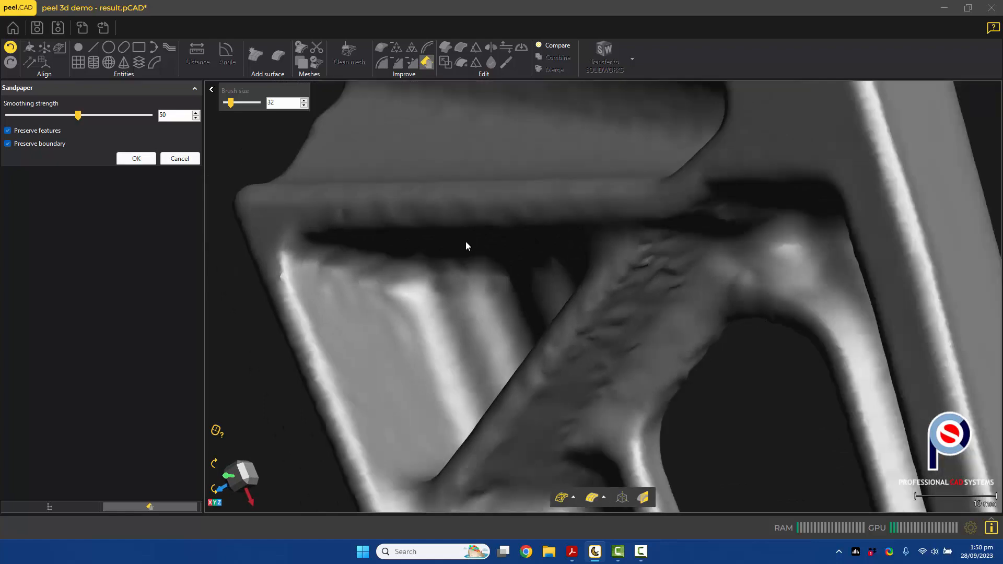
- Sandpaper the rough rib walls and corner edge of the neighbouring pockets with brush size 32, and accept the smoothing
middle_drag(468, 243, 493, 261)
scroll(528, 342, up, 3)
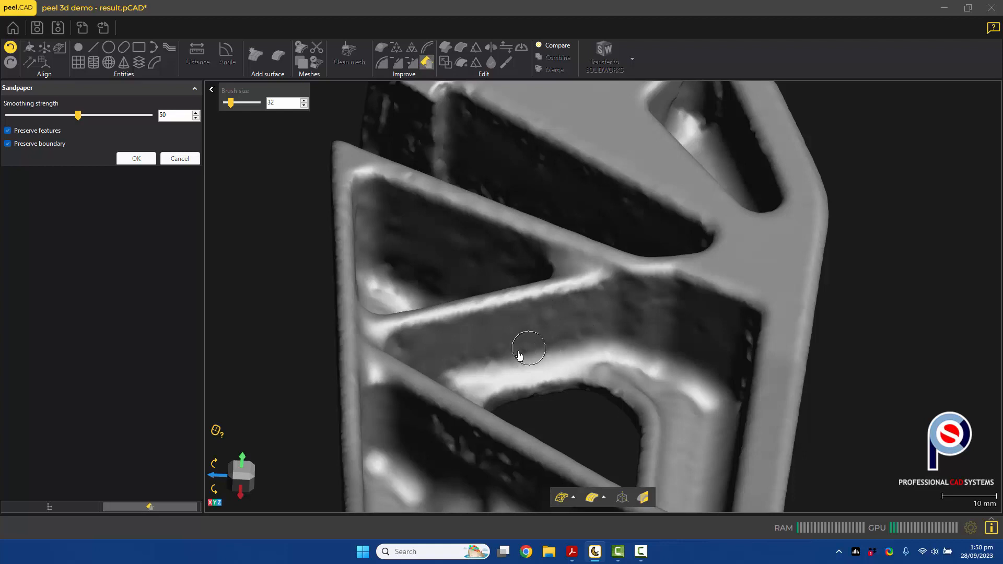
scroll(524, 313, down, 3)
mouse_move(524, 314)
middle_down()
mouse_move(534, 315)
mouse_move(548, 374)
middle_up()
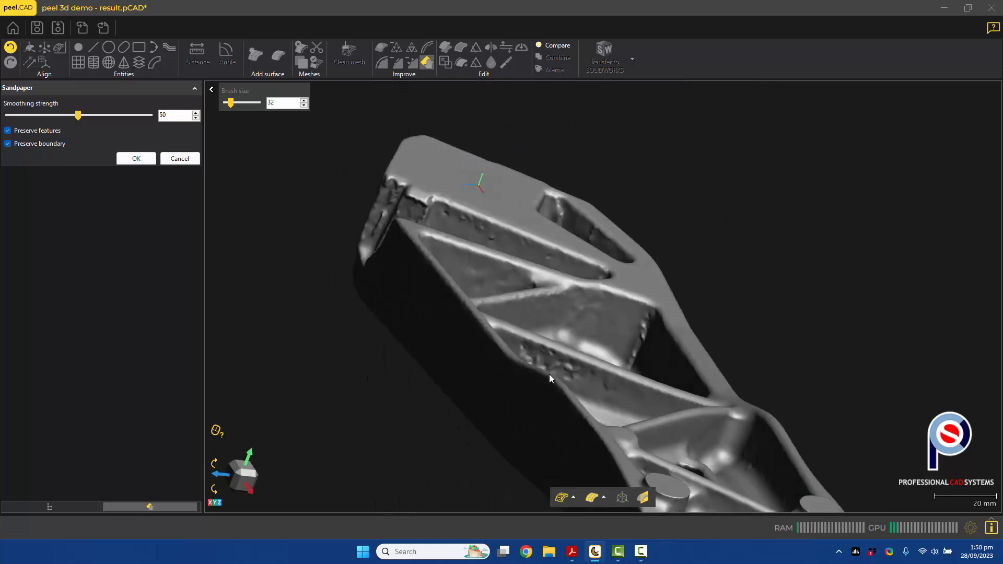
scroll(541, 375, up, 3)
mouse_move(728, 391)
mouse_down()
mouse_move(613, 331)
mouse_move(638, 336)
mouse_move(578, 338)
mouse_move(640, 363)
mouse_move(638, 349)
mouse_move(690, 363)
mouse_move(727, 403)
mouse_move(575, 312)
mouse_move(590, 329)
mouse_up()
right_drag(759, 287, 773, 301)
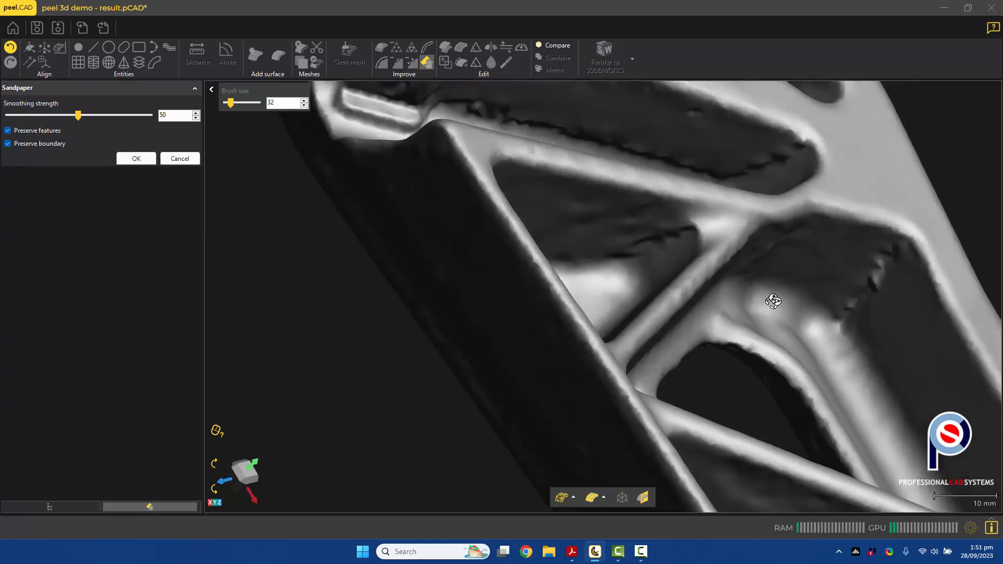
mouse_move(862, 308)
mouse_down()
mouse_move(888, 264)
mouse_move(870, 277)
mouse_move(902, 264)
mouse_move(883, 277)
mouse_up()
scroll(712, 254, down, 2)
click(136, 158)
- Remove the spikes from the whole mesh with spike level 70, and accept the result
right_drag(376, 188, 550, 275)
scroll(530, 242, down, 3)
scroll(550, 275, down, 3)
middle_drag(550, 275, 456, 240)
right_drag(457, 240, 456, 250)
click(412, 65)
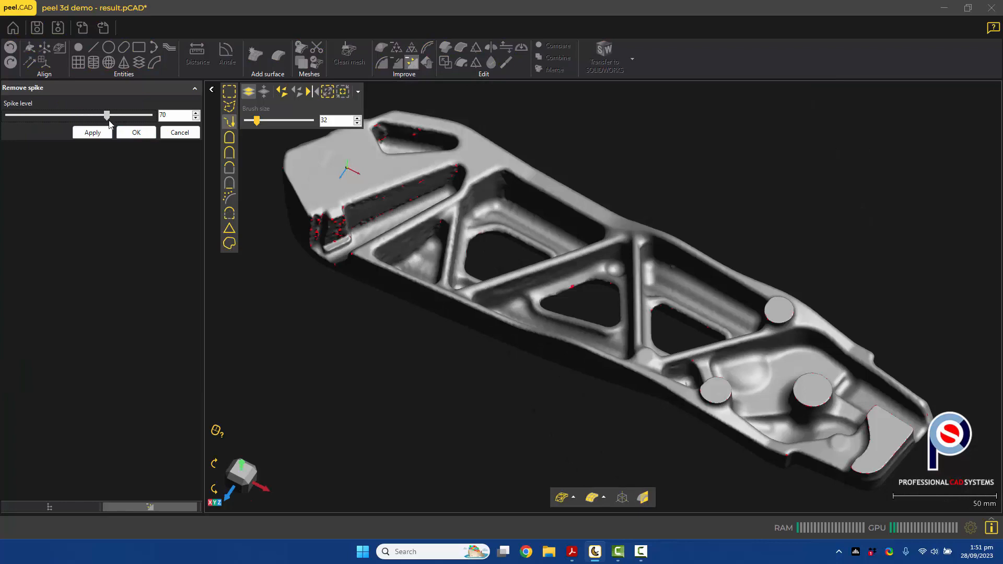
scroll(643, 313, up, 8)
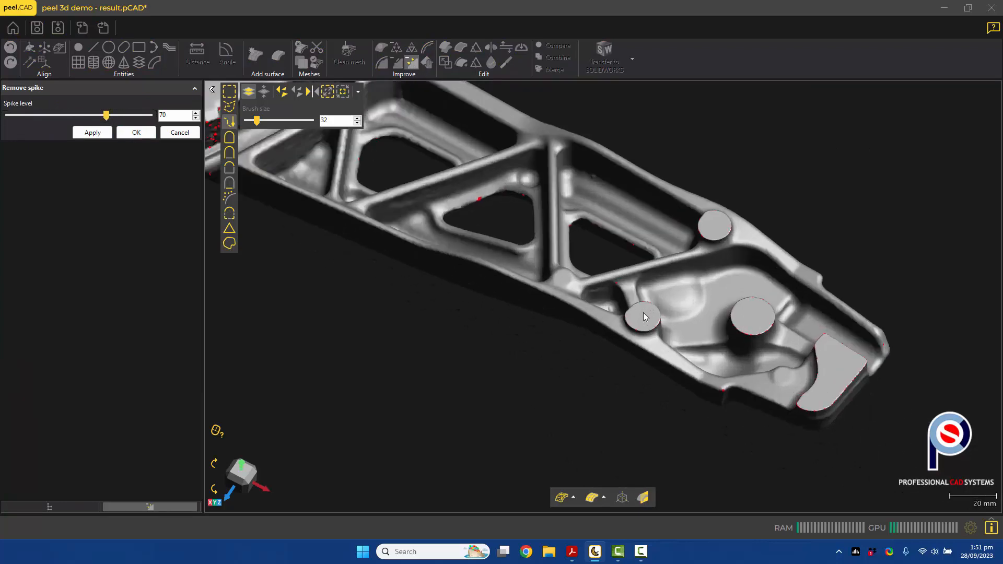
scroll(638, 350, down, 8)
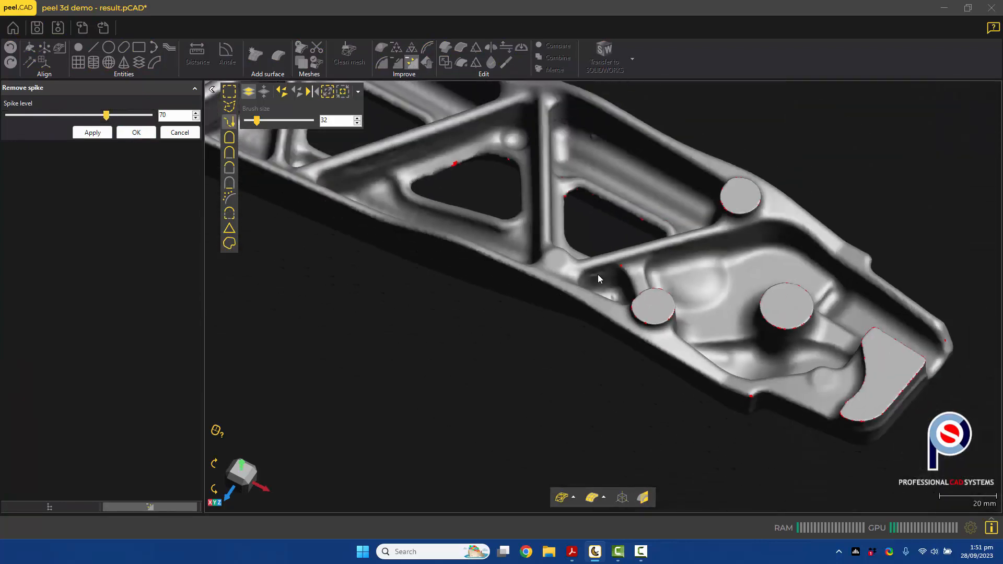
drag(598, 274, 453, 222)
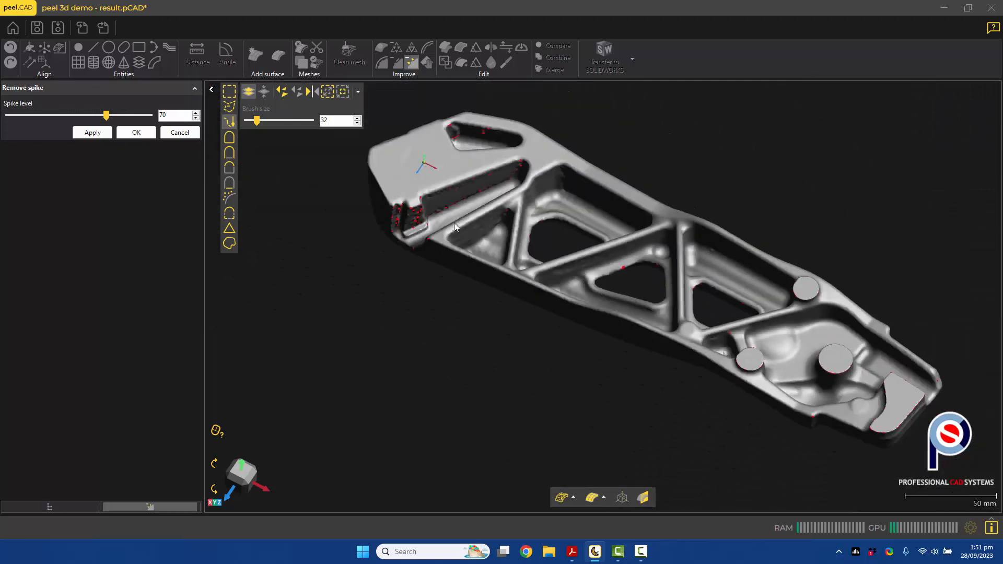
click(95, 133)
drag(510, 259, 433, 225)
scroll(454, 223, up, 4)
click(136, 133)
- Run Clean mesh with every defect type except narrow bridges enabled, and accept the cleaned mesh
scroll(399, 220, down, 4)
scroll(402, 221, up, 3)
scroll(432, 225, down, 4)
middle_drag(439, 225, 590, 251)
drag(590, 251, 564, 281)
middle_drag(477, 250, 507, 251)
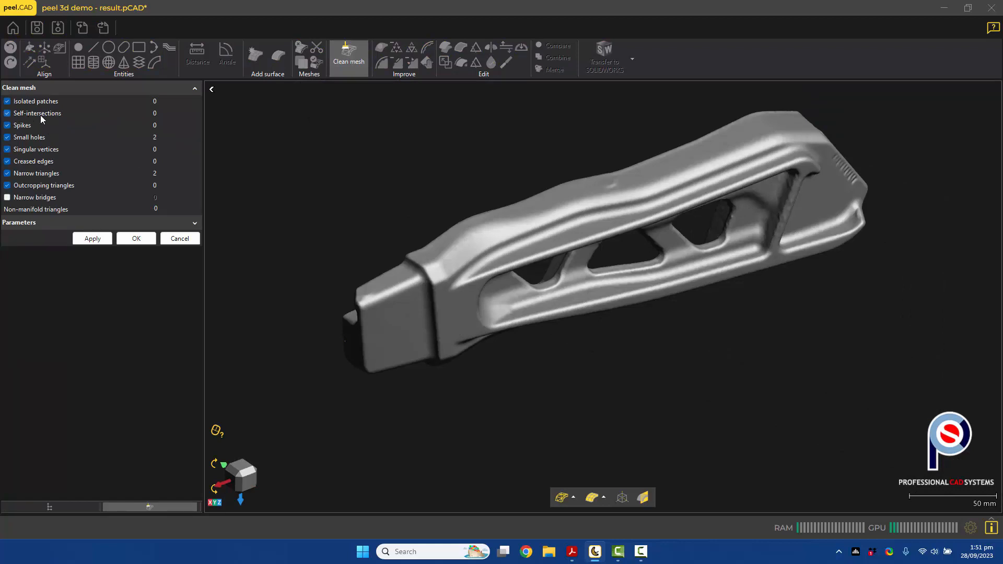
click(84, 238)
click(136, 238)
- Check the mesh properties of the peel 3d demo mesh, including watertightness and boundary count, and close them
middle_drag(480, 256, 503, 269)
middle_drag(484, 187, 527, 246)
scroll(496, 301, down, 3)
right_click(47, 115)
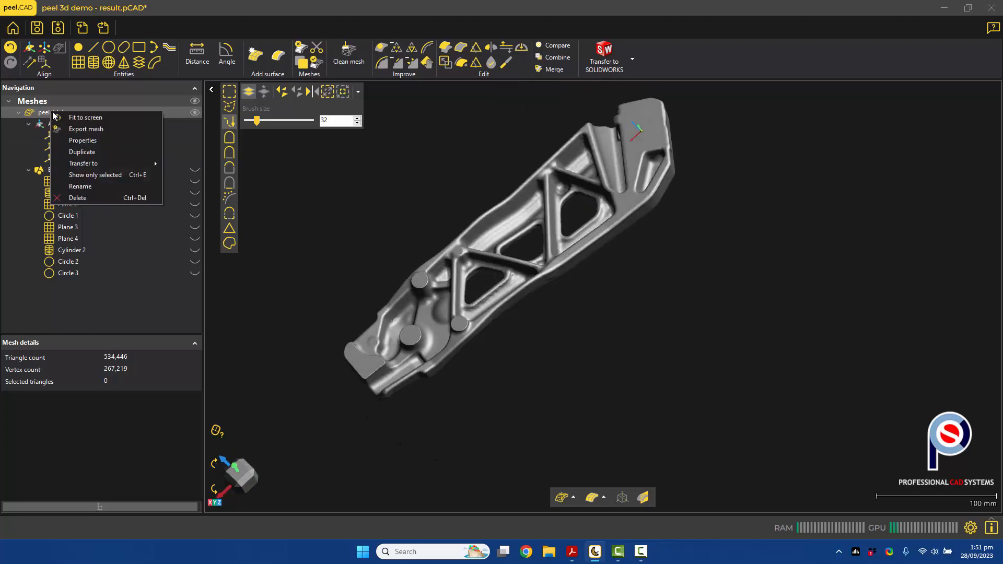
click(68, 140)
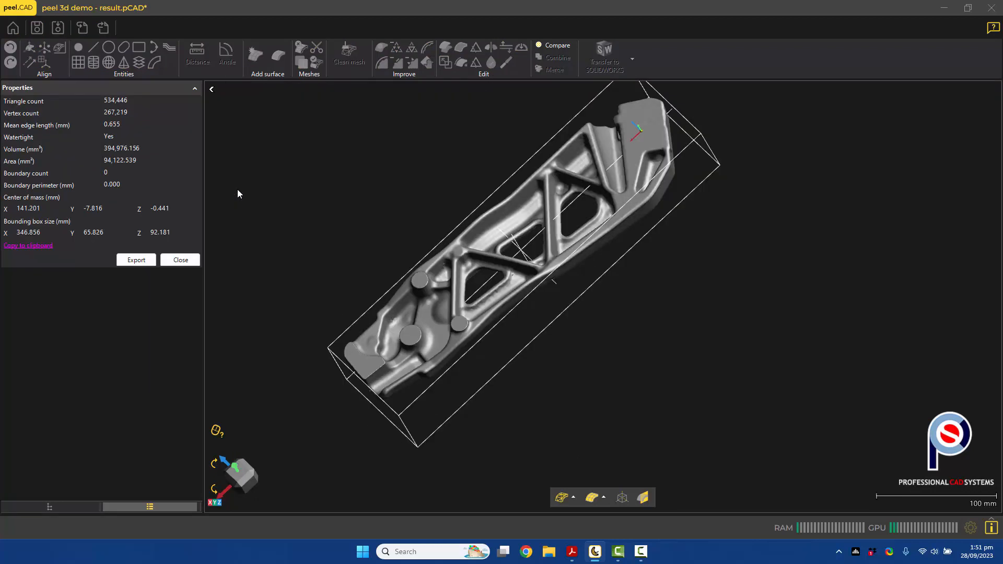
click(180, 260)
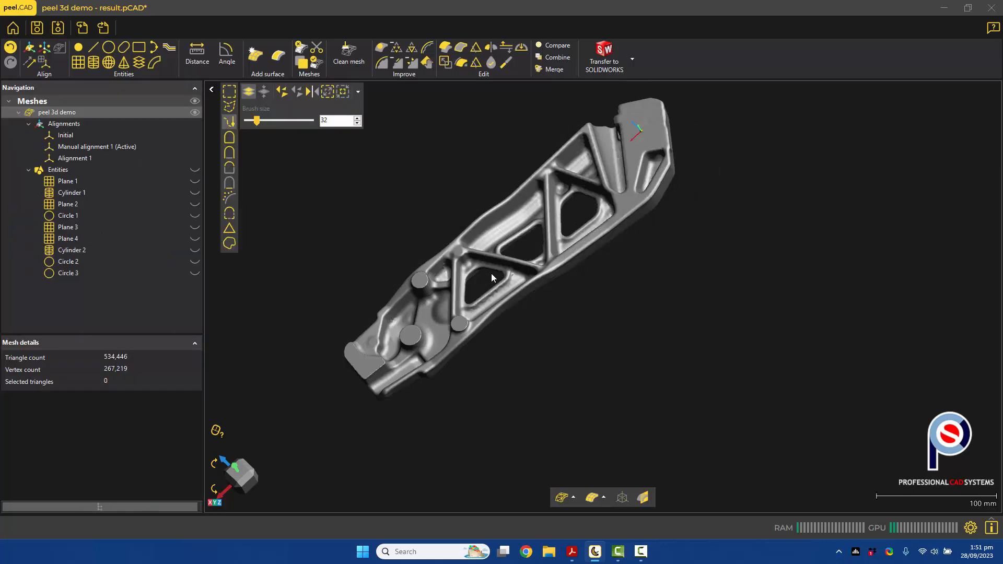
- Save the project with the cleaned mesh
middle_drag(491, 274, 575, 252)
scroll(424, 291, up, 6)
scroll(422, 280, down, 6)
scroll(575, 251, up, 3)
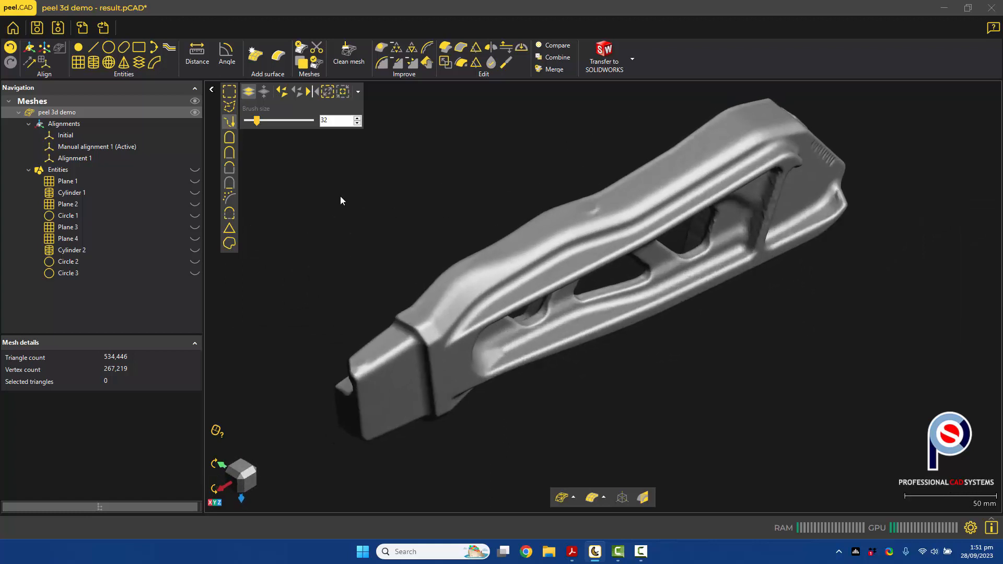
click(38, 29)
- Start an auto surface on the mesh with approximately 5000 patches and 14 control points, and preview it
click(254, 59)
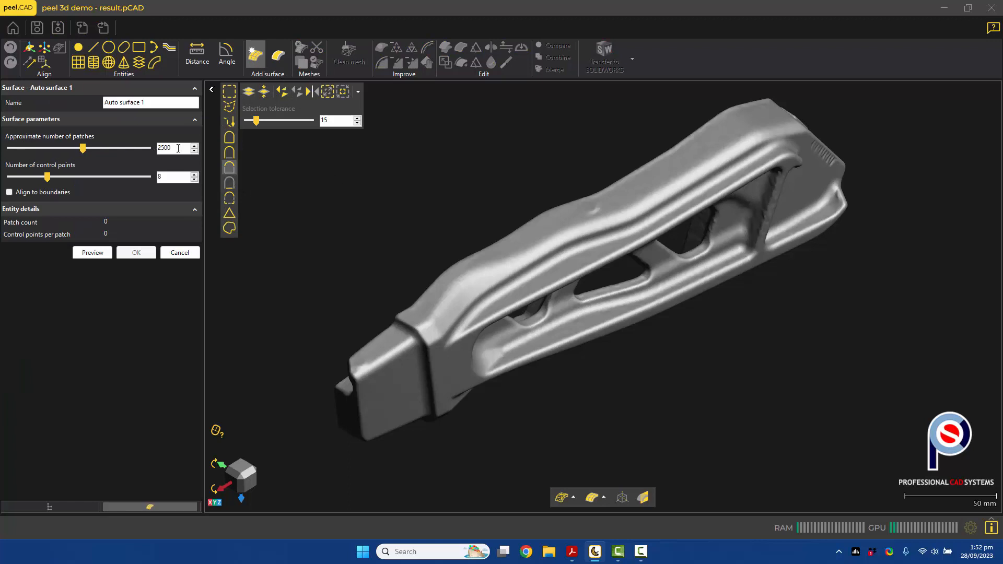
drag(180, 148, 145, 147)
text(50)
click(177, 179)
text(8)
drag(46, 177, 122, 178)
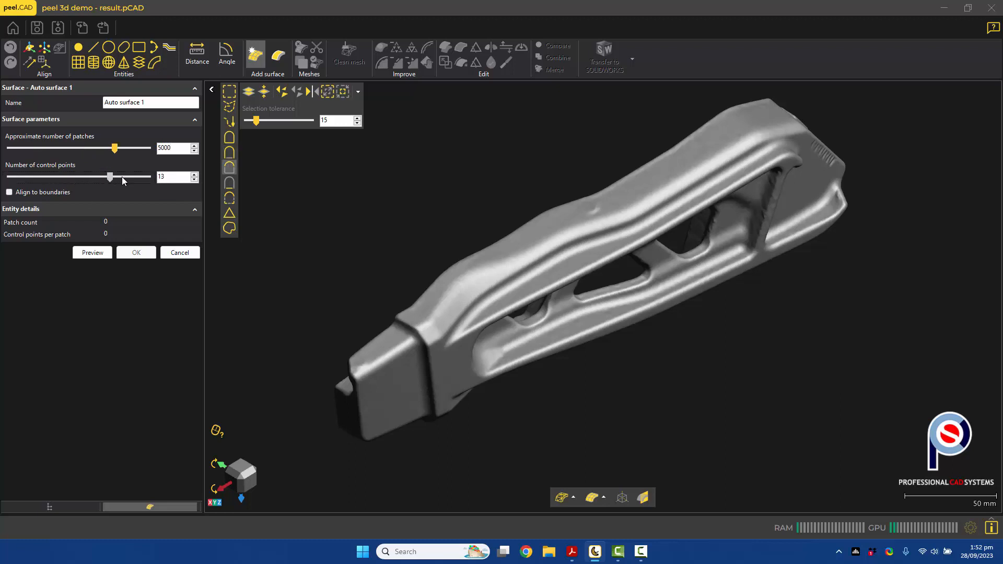
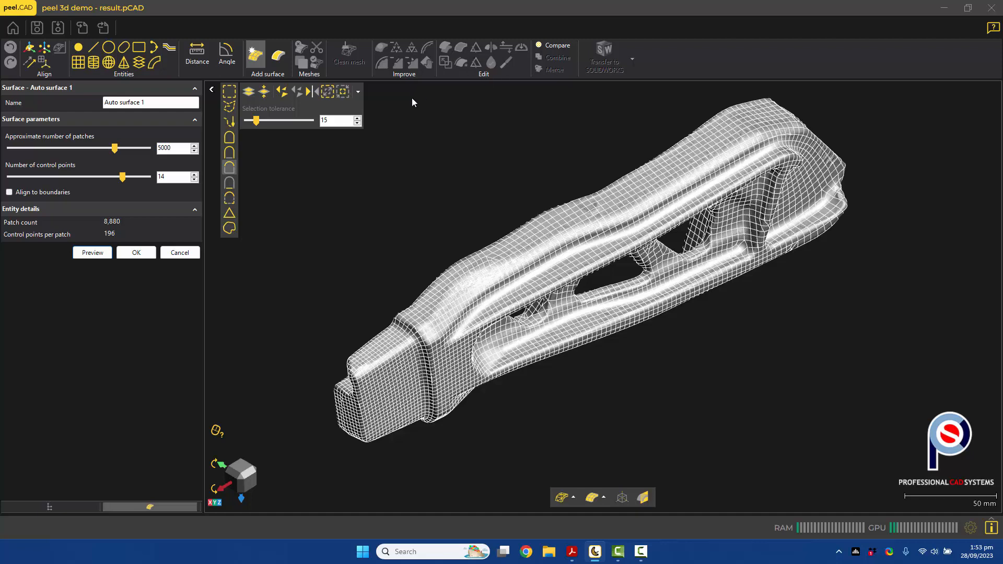
- Inspect the previewed patch layout on both sides of the part, accept the auto surface and close the surface tool
middle_drag(633, 203, 633, 242)
scroll(569, 262, up, 5)
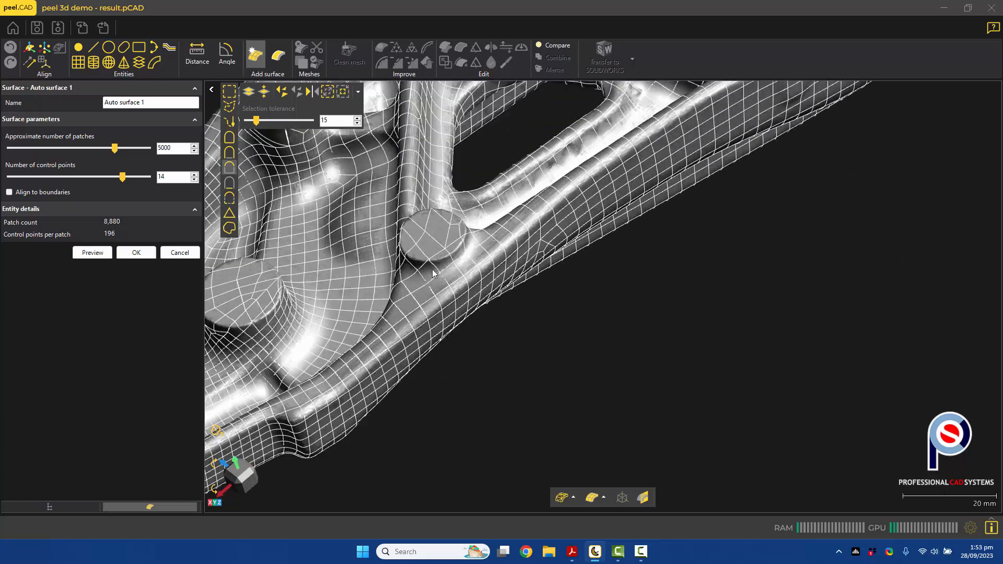
middle_drag(569, 262, 346, 179)
scroll(493, 206, down, 2)
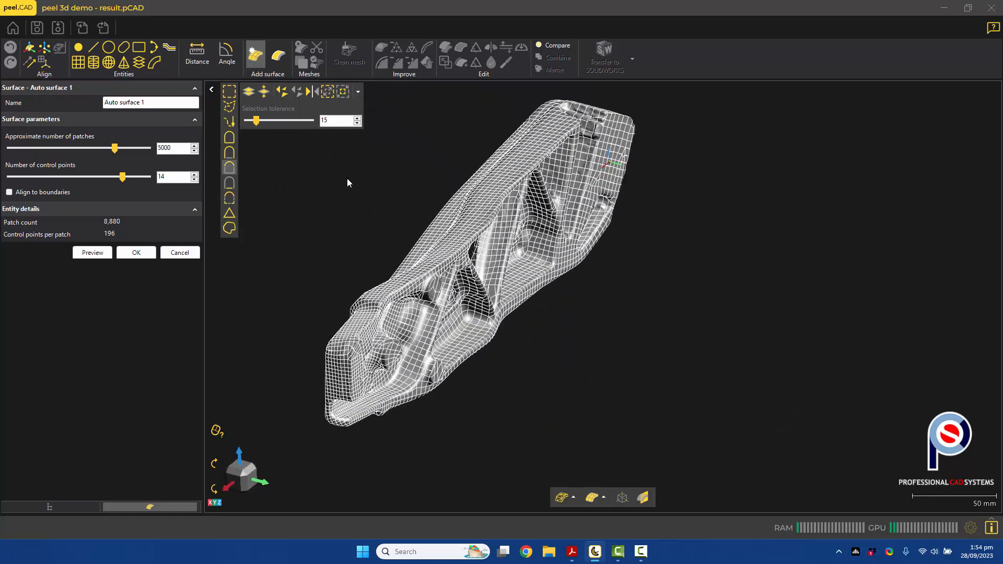
middle_drag(423, 276, 485, 219)
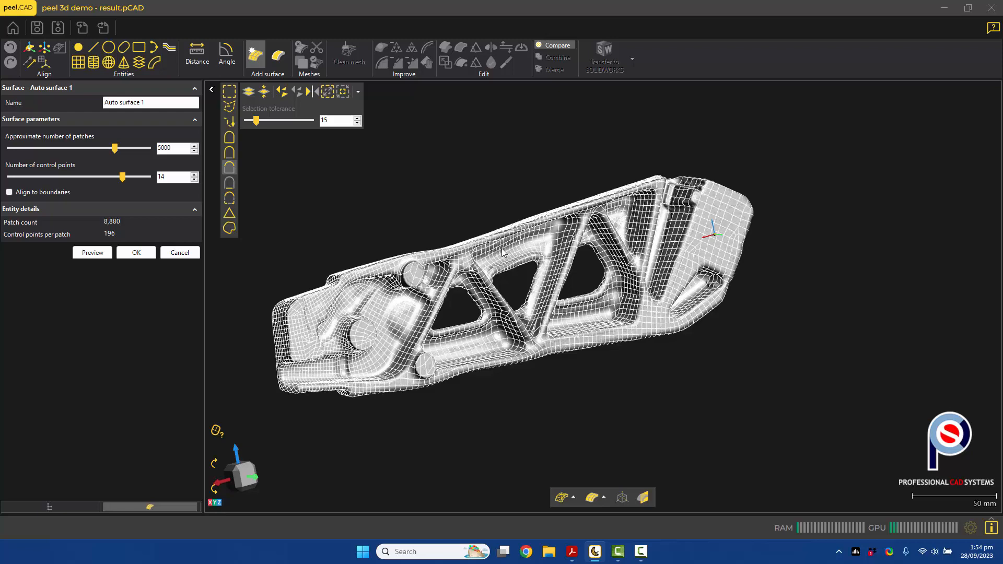
middle_drag(496, 249, 604, 262)
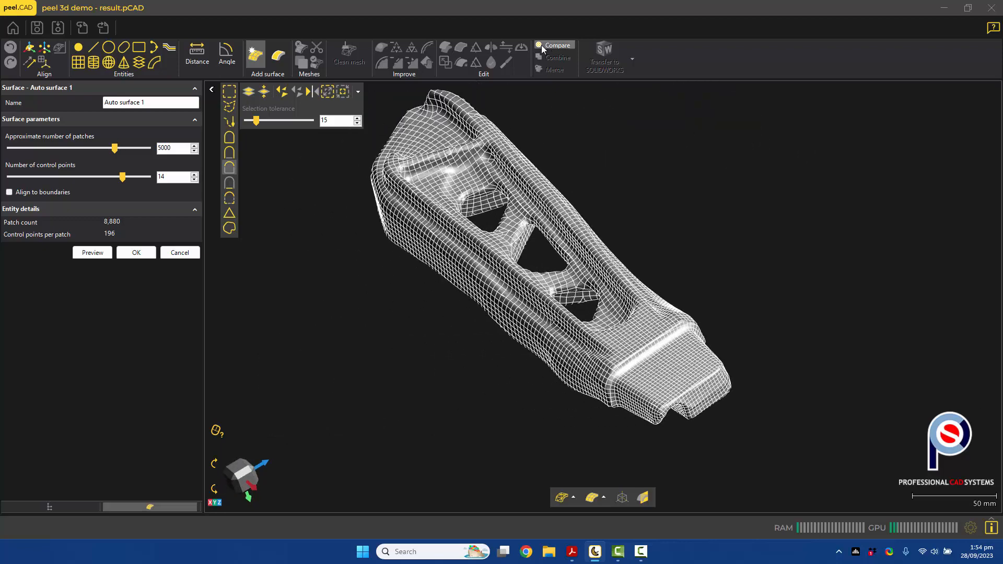
click(136, 253)
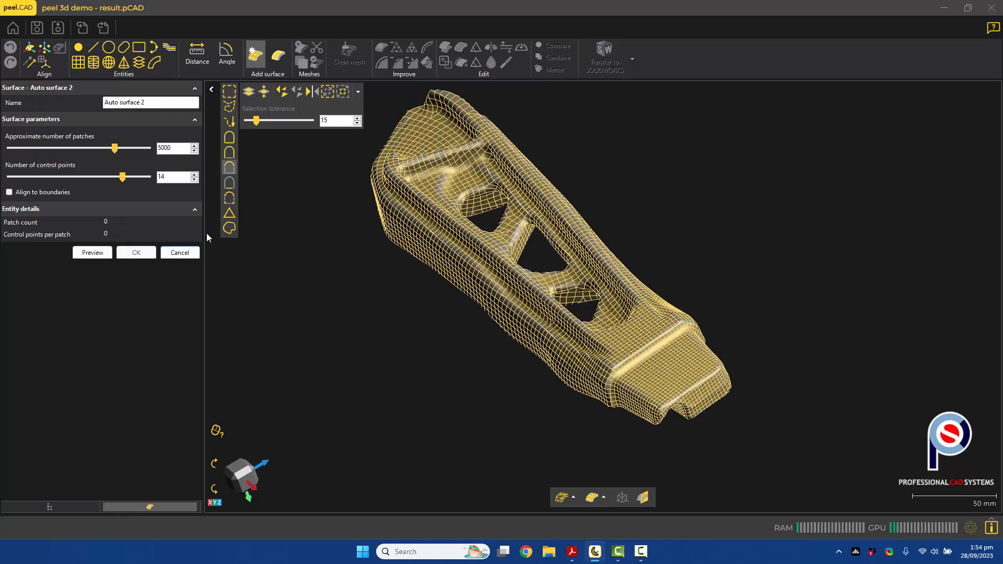
click(172, 254)
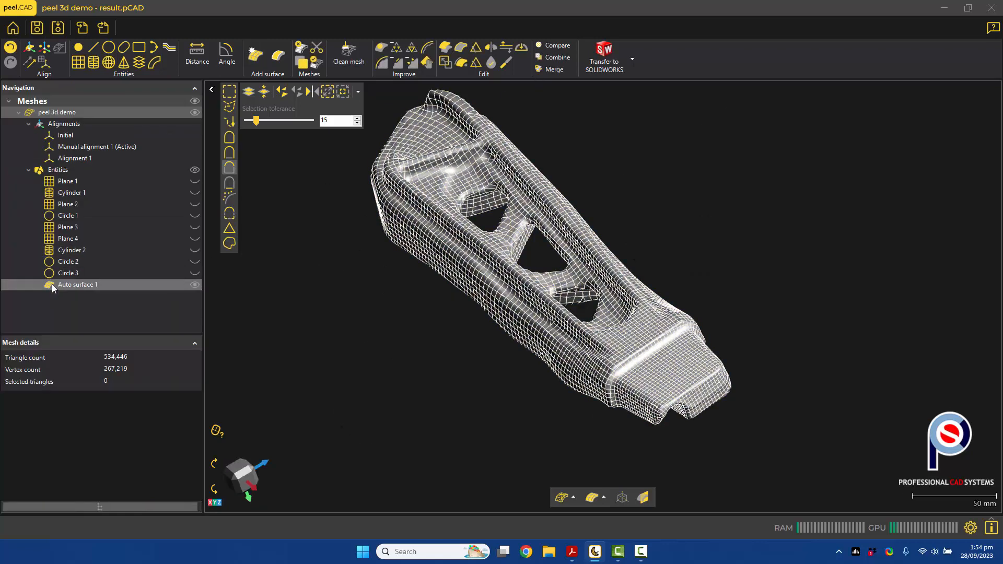
- Compare the peel 3d demo mesh to Auto surface 1
click(52, 284)
click(550, 46)
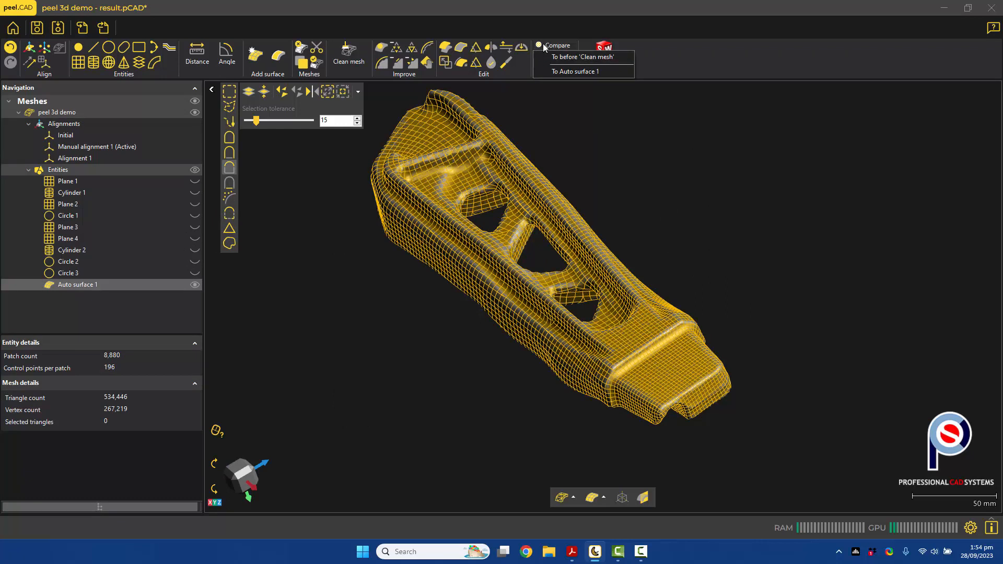
click(555, 71)
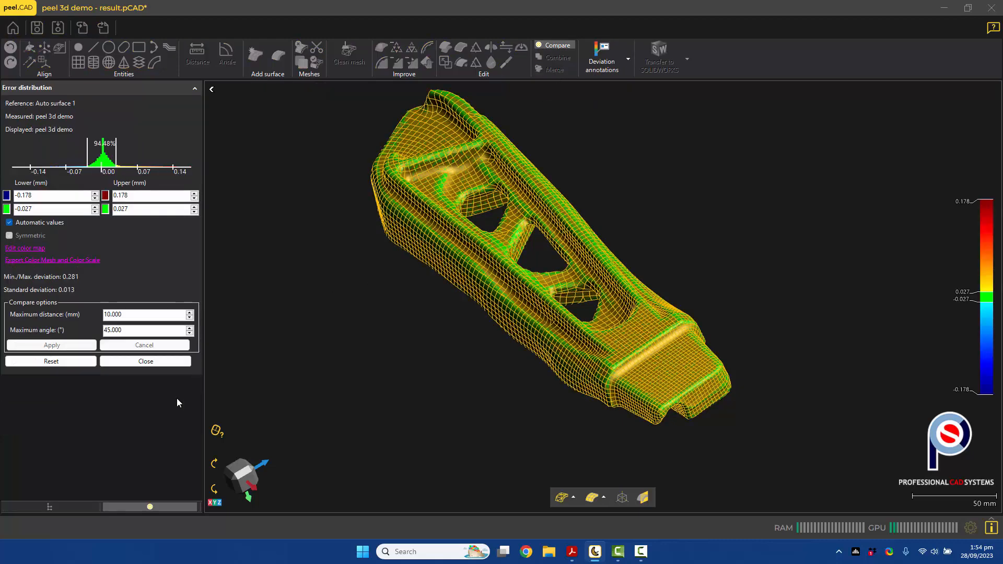
- Hide Auto surface 1 and inspect the deviation colour map on the part from several angles
click(86, 505)
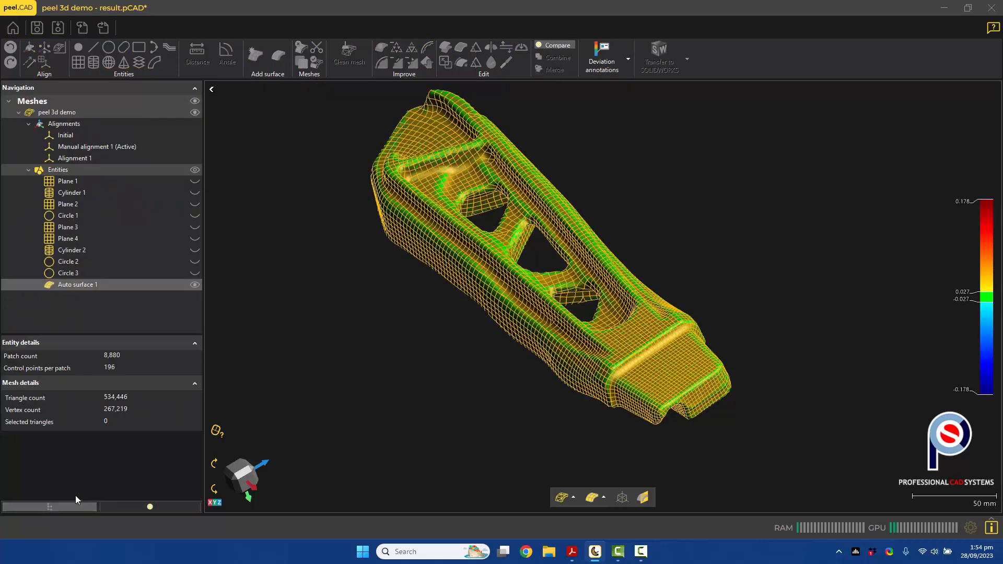
click(194, 285)
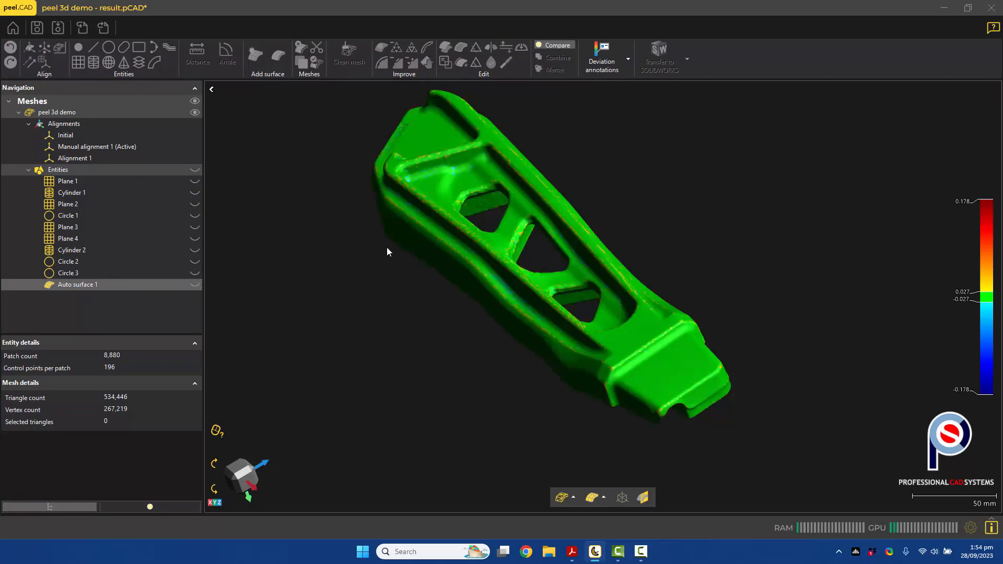
drag(491, 291, 509, 262)
middle_drag(508, 257, 566, 264)
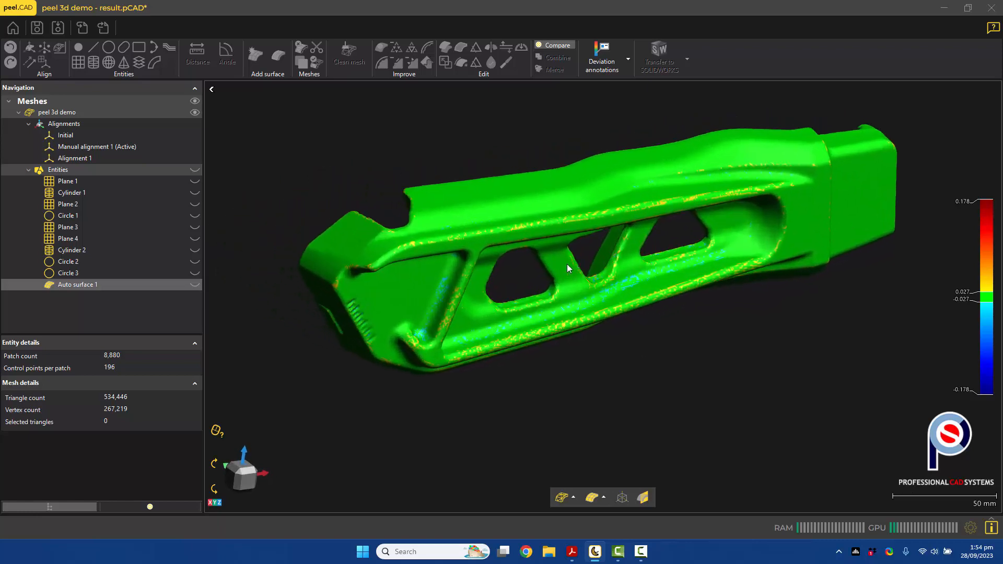
drag(572, 229, 575, 133)
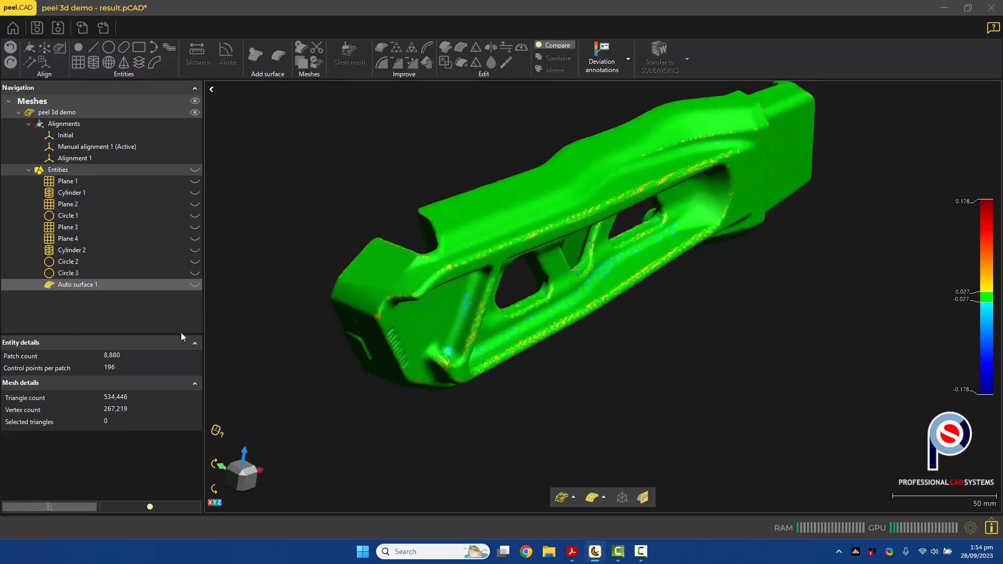
- Tighten the green tolerance band of the error distribution to an upper limit of 0.010 mm and examine the updated colour map
click(134, 507)
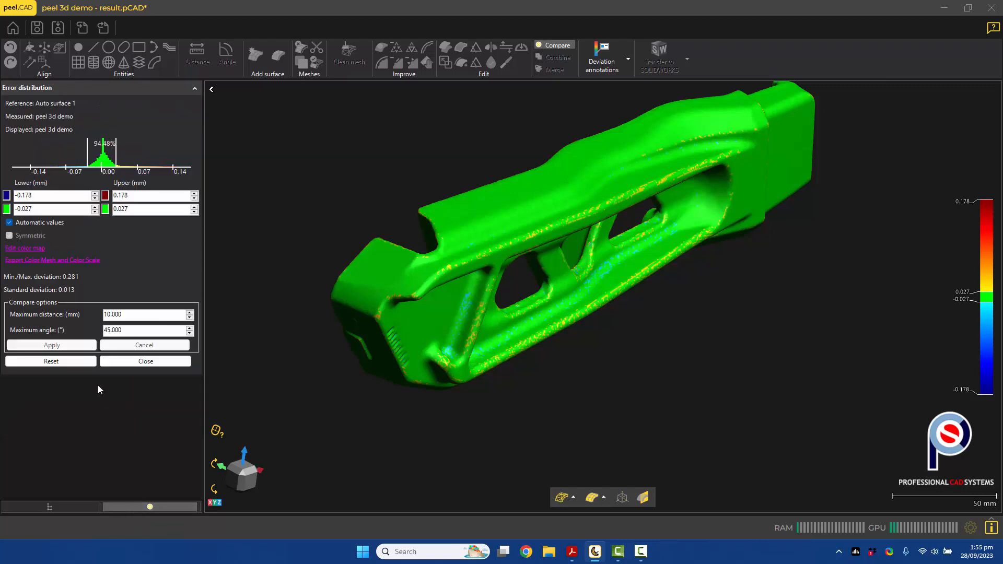
drag(128, 209, 122, 209)
text(10)
key(Return)
drag(410, 300, 392, 289)
middle_drag(441, 287, 406, 302)
drag(406, 302, 478, 291)
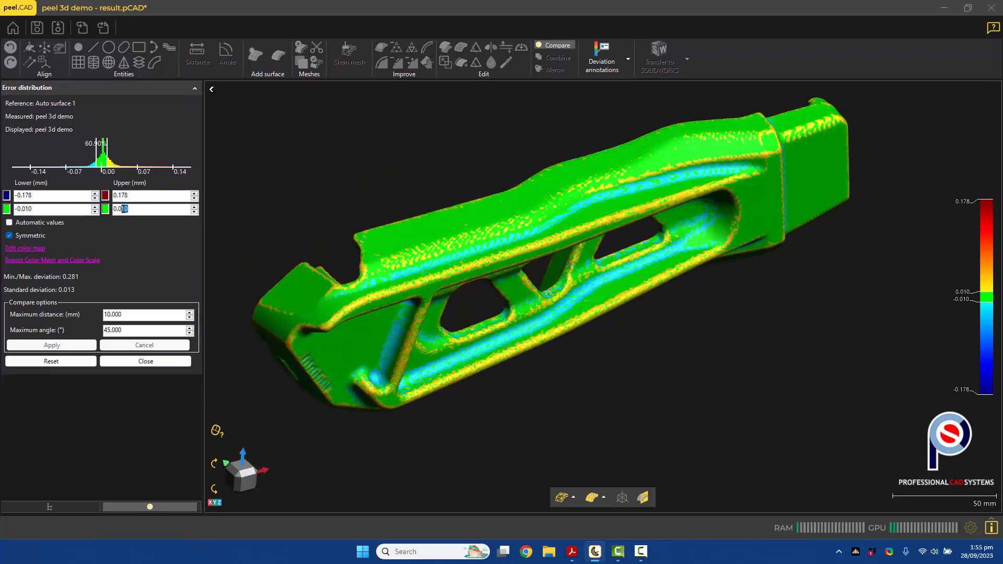
- Examine the deviation colours on the underside of the part and close the comparison
drag(472, 262, 510, 326)
middle_drag(591, 254, 550, 272)
scroll(549, 240, down, 2)
drag(550, 243, 564, 252)
click(131, 361)
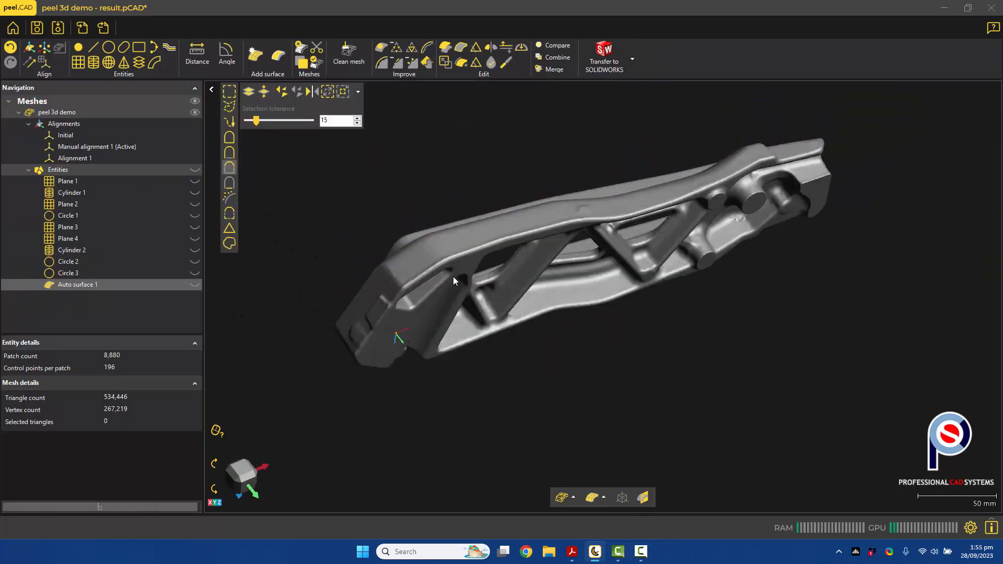
- Make Plane 1 through Circle 3 and Auto surface 1 visible together with the mesh
click(194, 284)
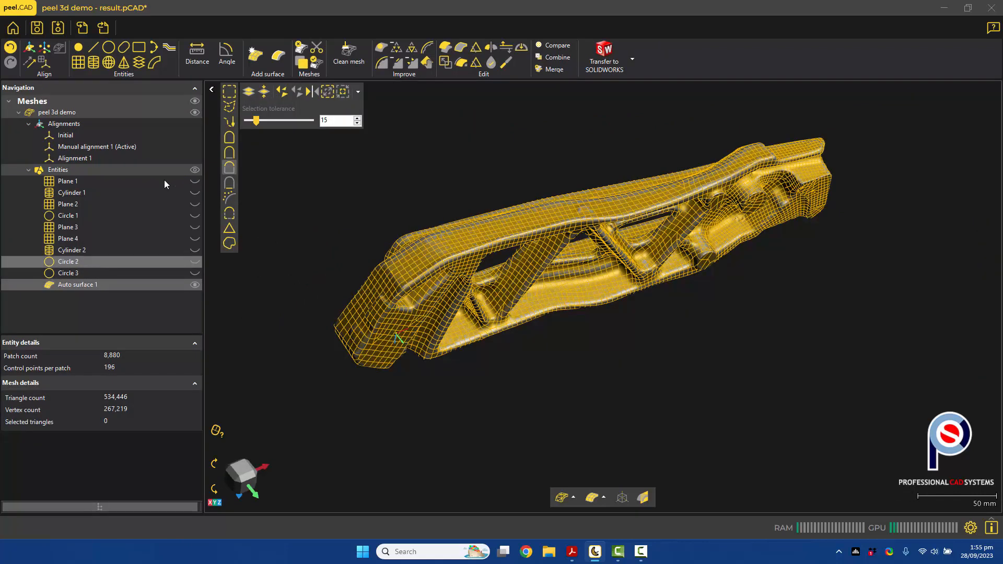
click(195, 111)
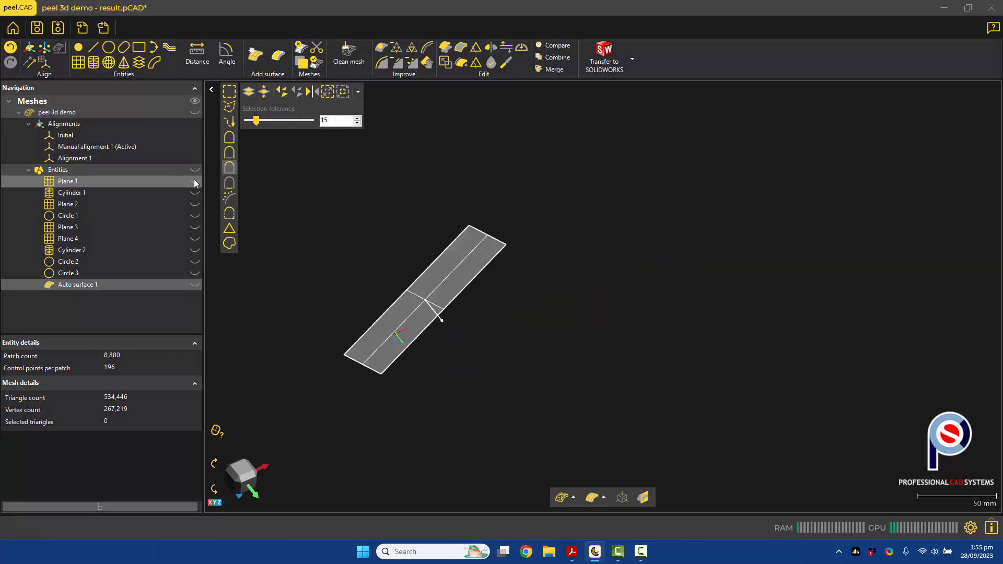
click(194, 181)
click(194, 192)
click(195, 204)
click(195, 215)
click(194, 226)
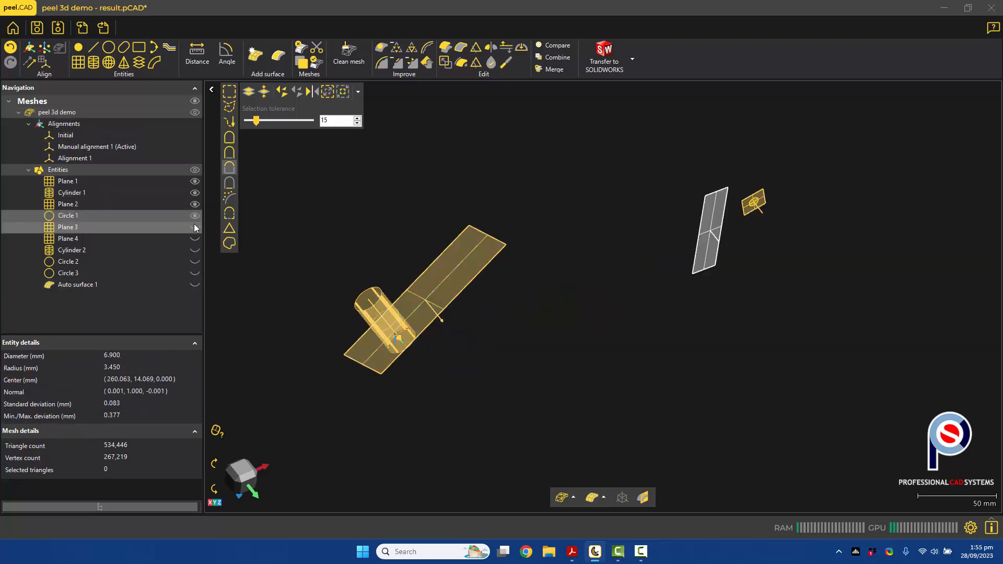
click(194, 238)
click(194, 249)
click(195, 261)
click(194, 272)
click(194, 284)
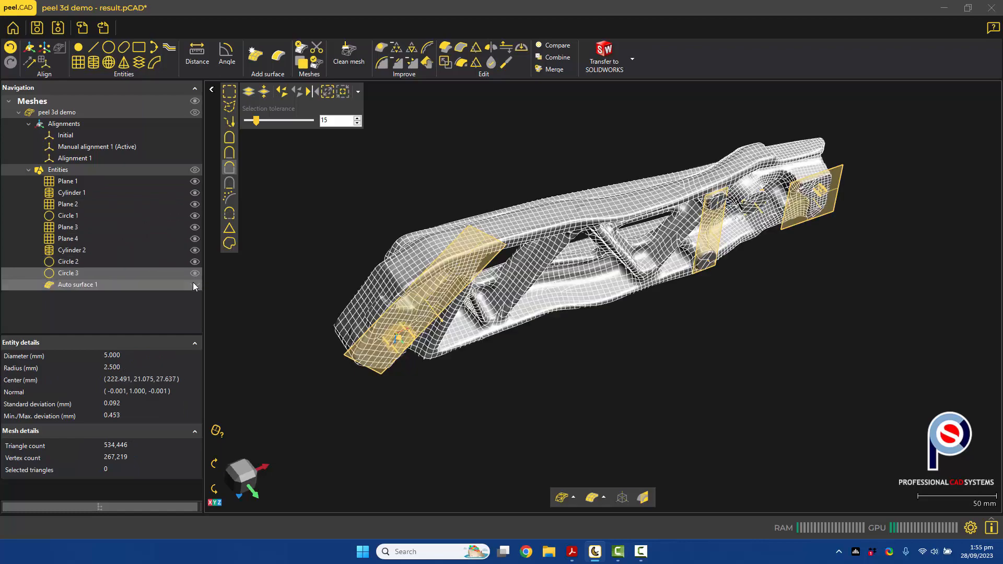
- Transfer the entities Plane 1 through Circle 3 to SOLIDWORKS and dismiss its welcome window
drag(405, 208, 290, 300)
click(68, 181)
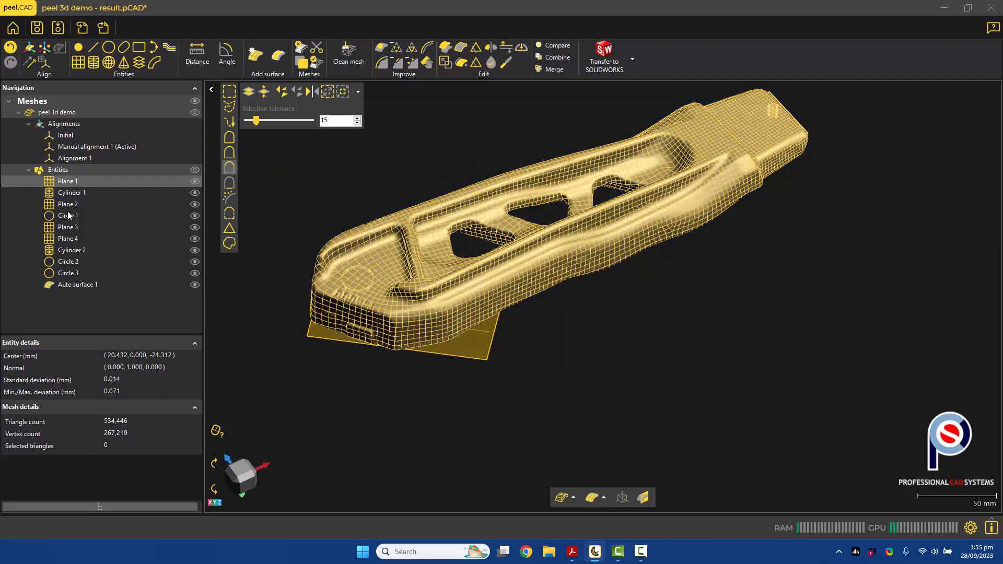
shift+click(62, 270)
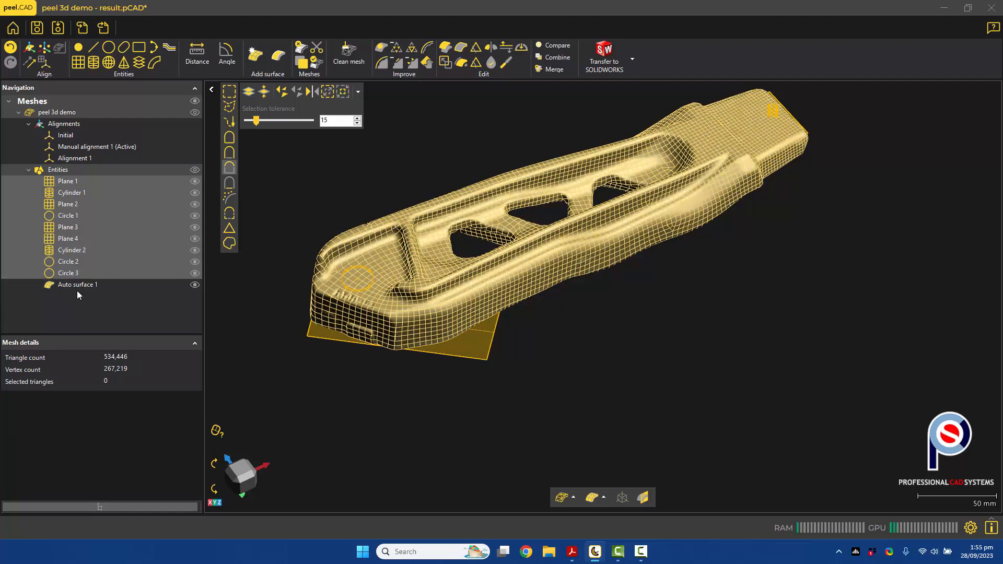
right_click(73, 276)
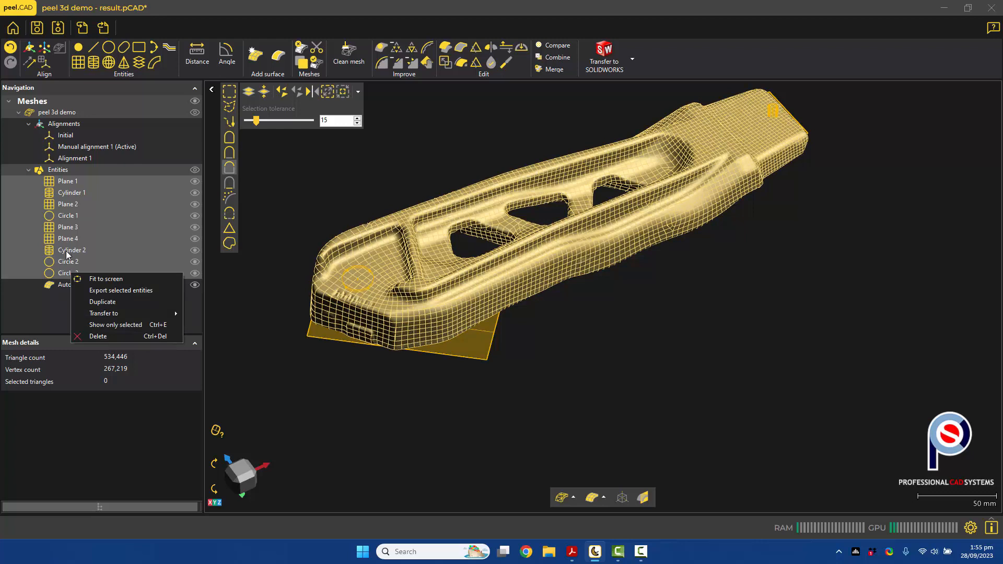
mouse_move(122, 312)
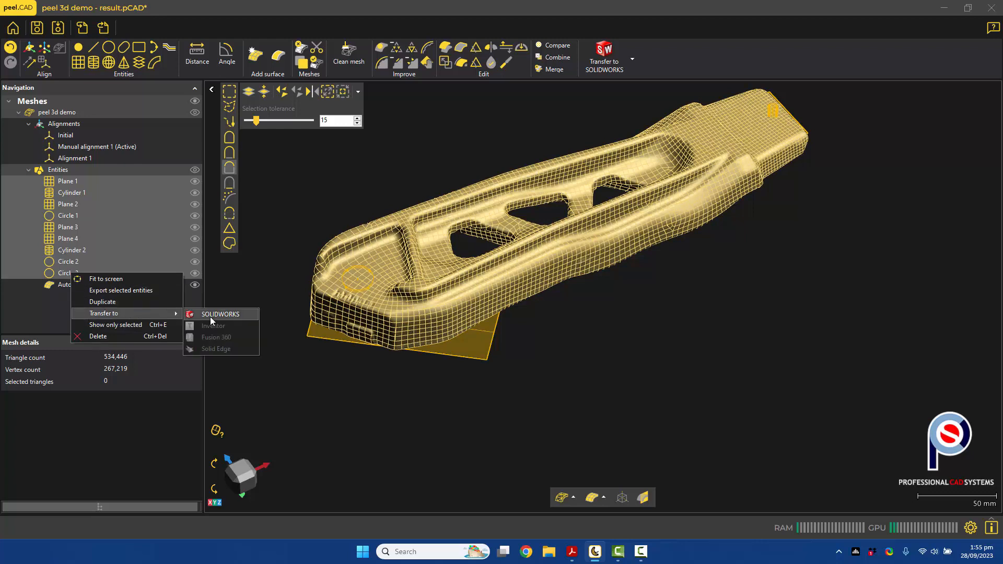
click(32, 308)
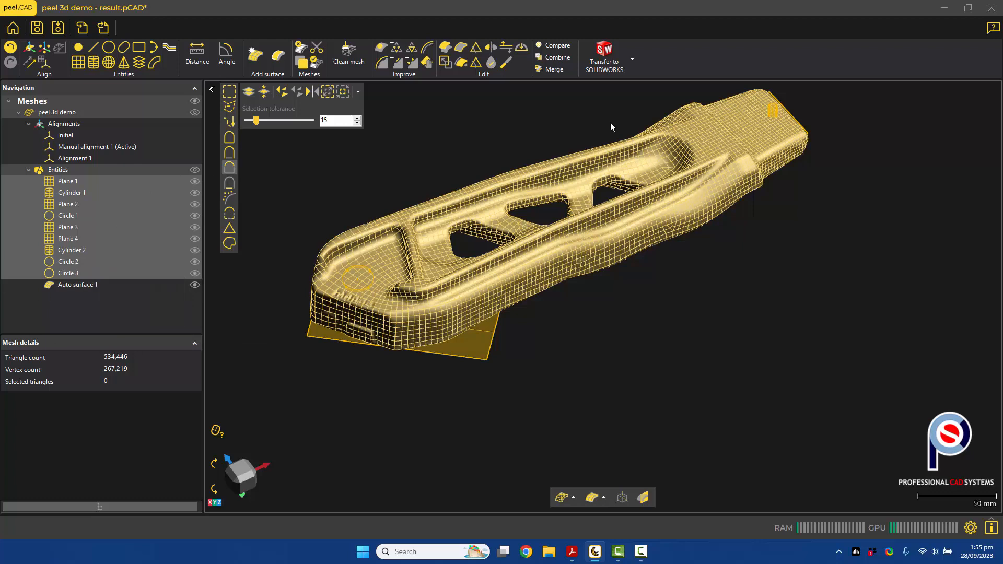
click(606, 59)
click(634, 59)
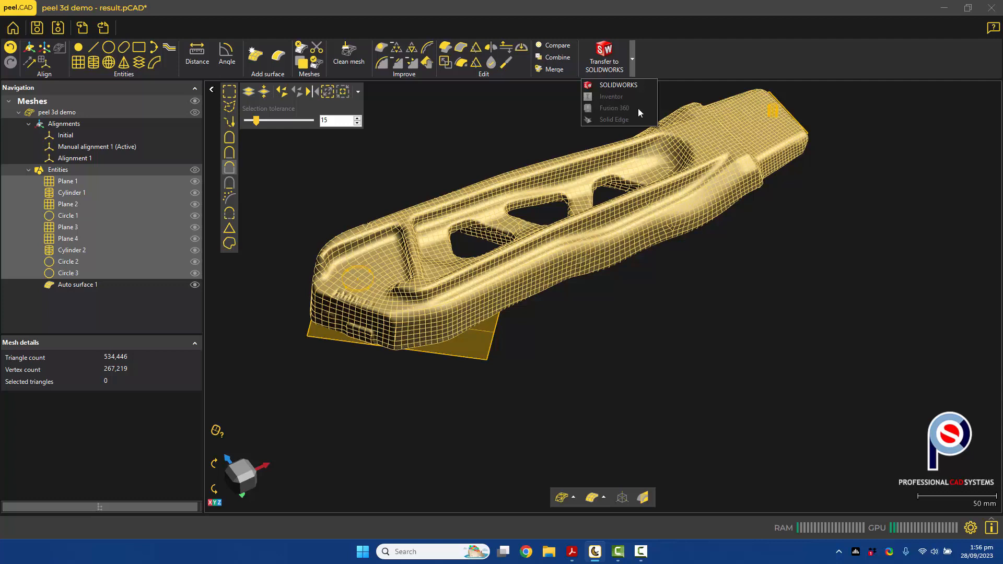
click(674, 48)
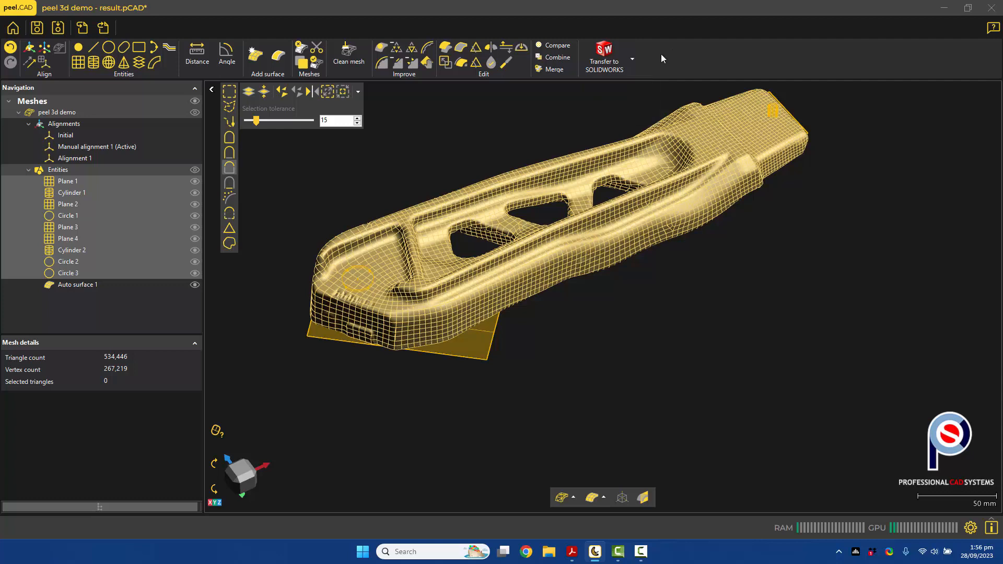
click(612, 53)
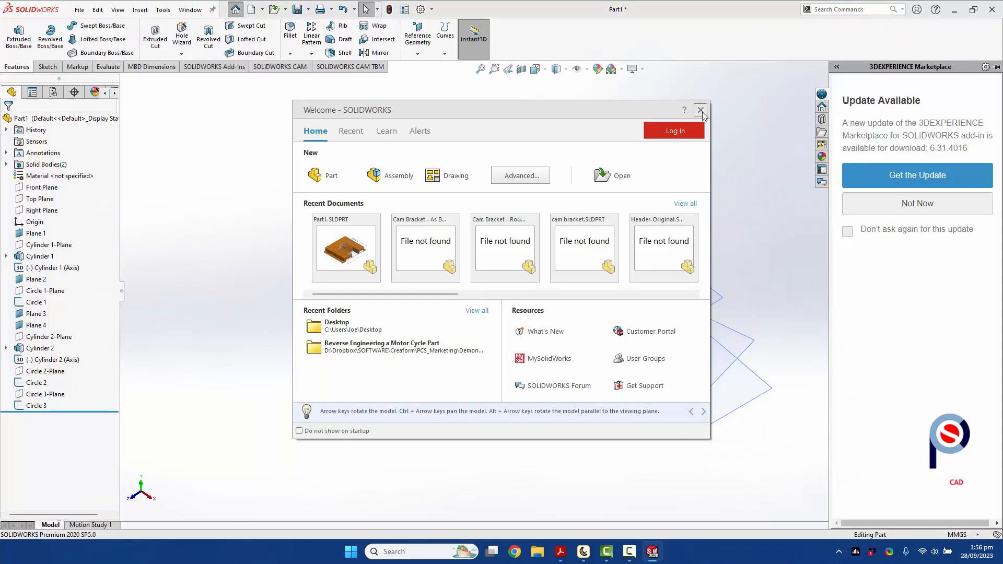
click(700, 109)
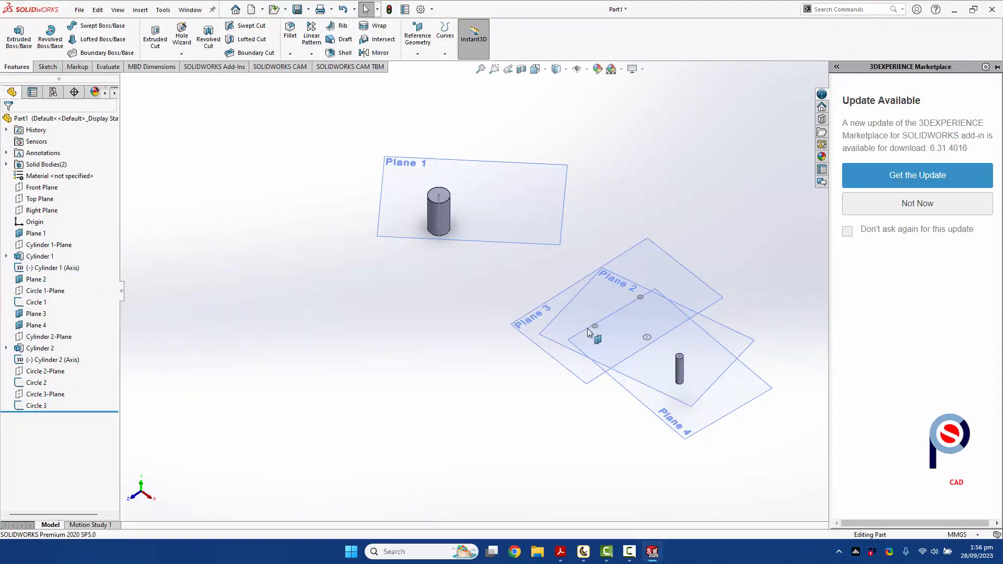
- Examine the transferred planes, cylinders and circles in the new SOLIDWORKS part
middle_drag(587, 328, 653, 305)
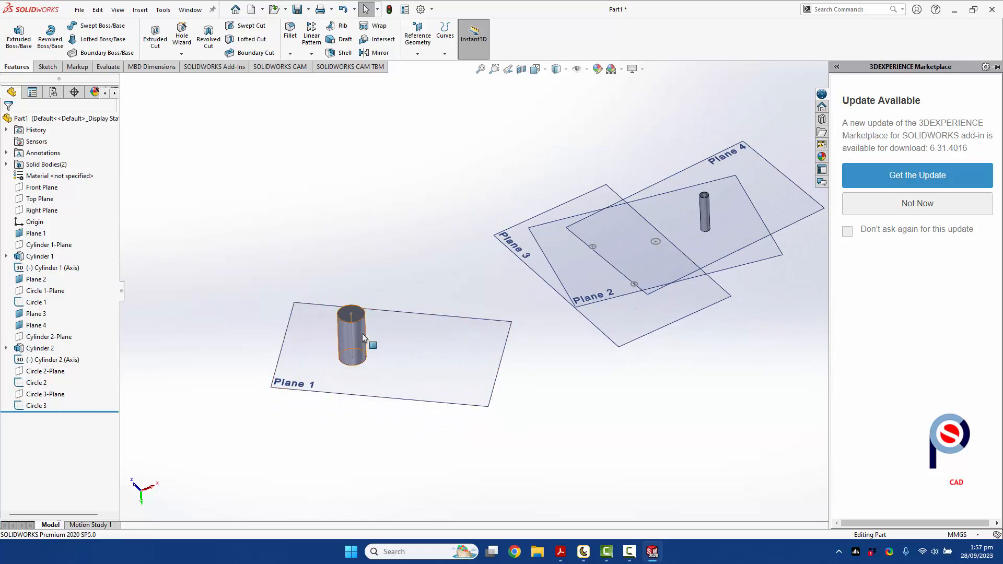
scroll(684, 287, down, 3)
middle_drag(657, 290, 611, 263)
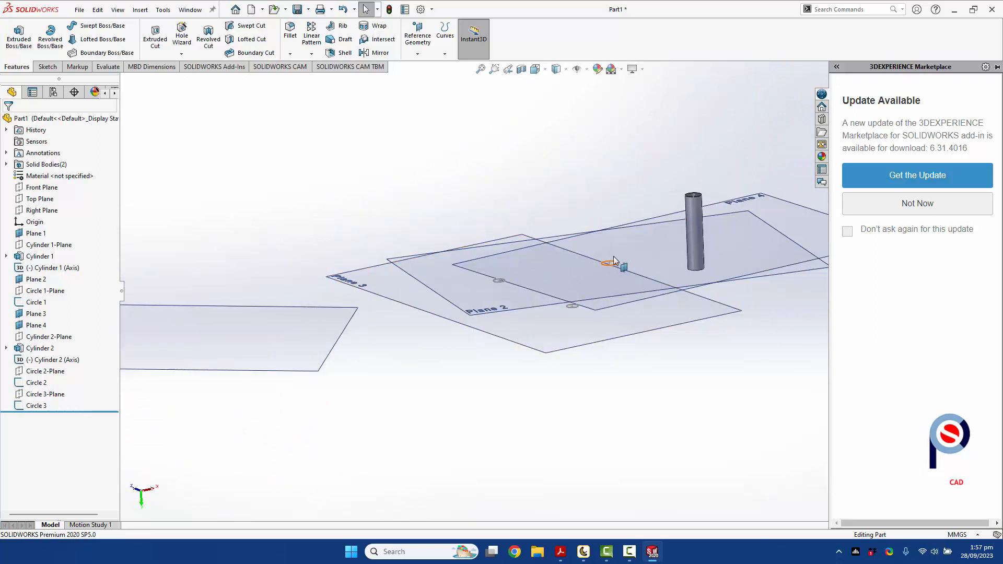
scroll(615, 261, up, 8)
scroll(521, 261, down, 3)
middle_drag(641, 302, 656, 341)
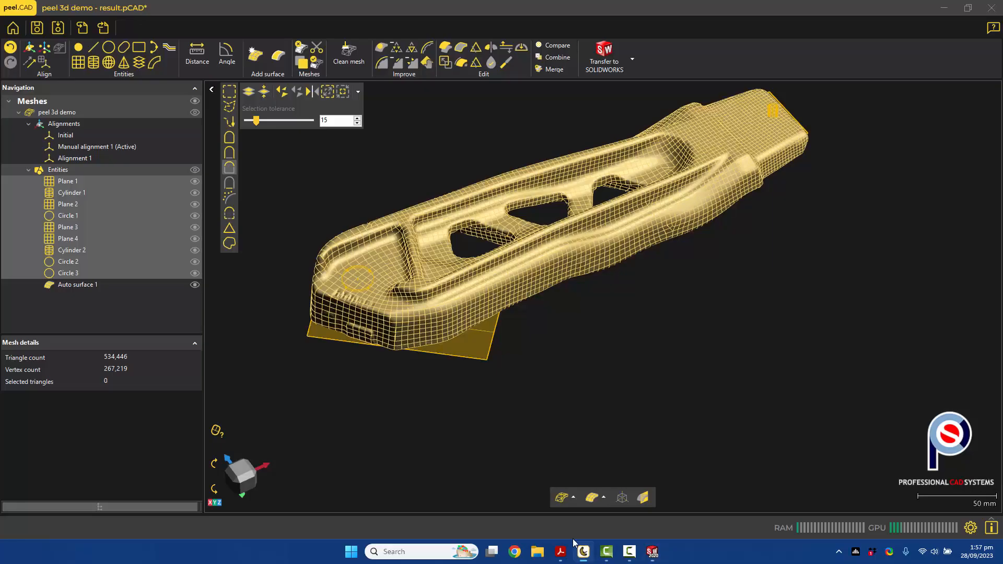
- Switch back to peel.CAD and transfer Auto surface 1 to SOLIDWORKS
click(583, 551)
click(59, 285)
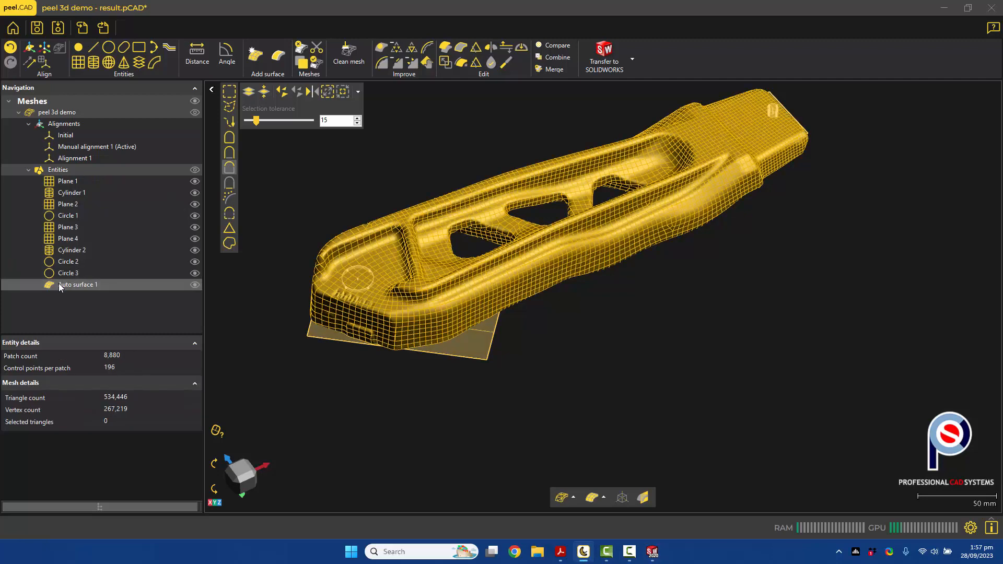
click(619, 63)
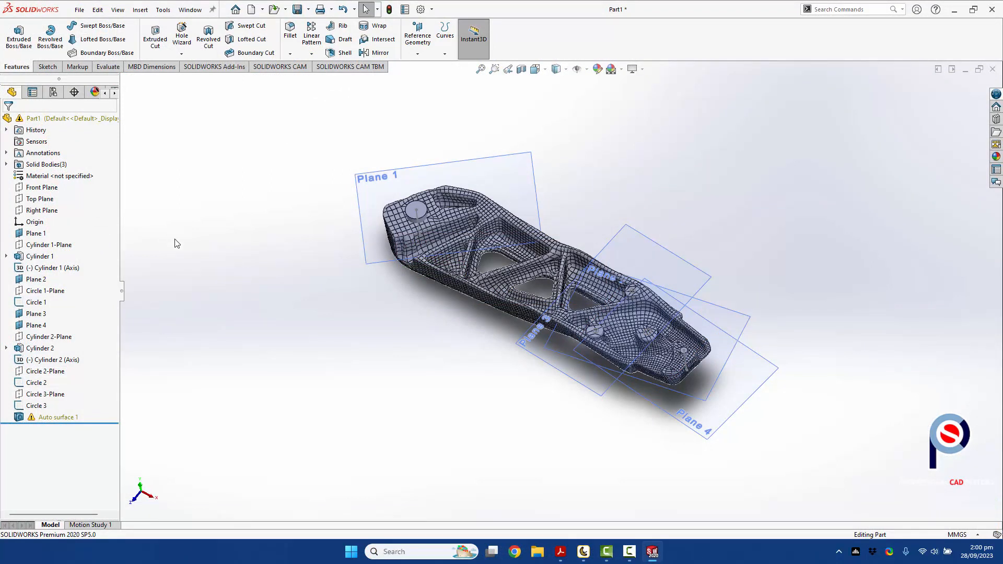
- Save the SOLIDWORKS part as "peel 3d - getting started - part 3" in the "peel 3d - getting started - part 2" folder
click(77, 10)
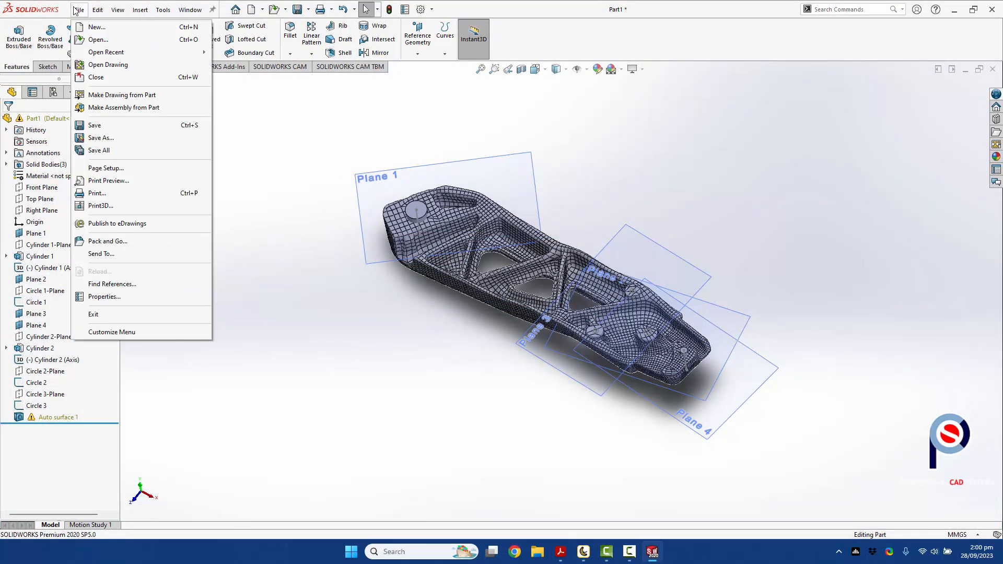
click(95, 127)
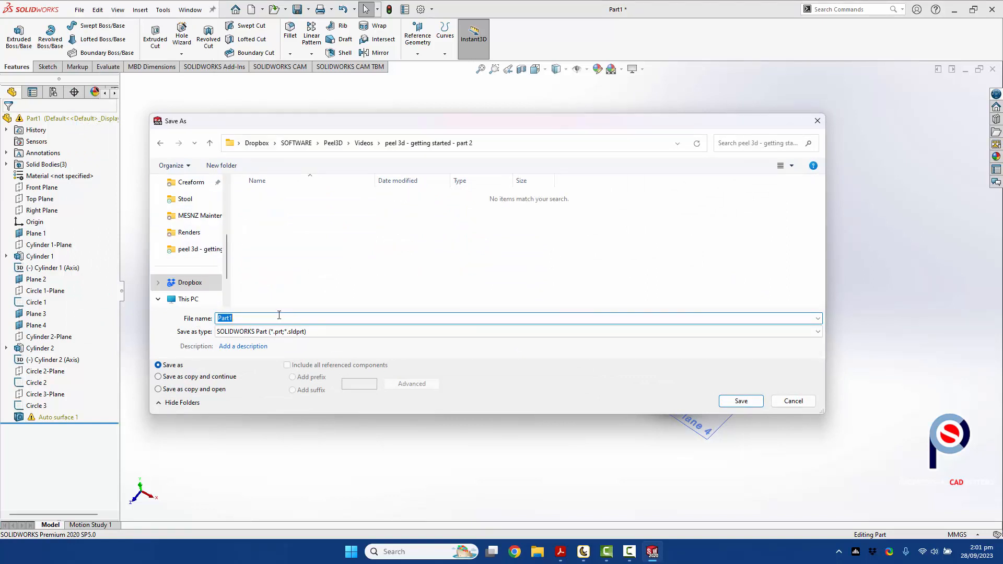
text(p)
text(eel 3d - getting started - part 3)
key(Return)
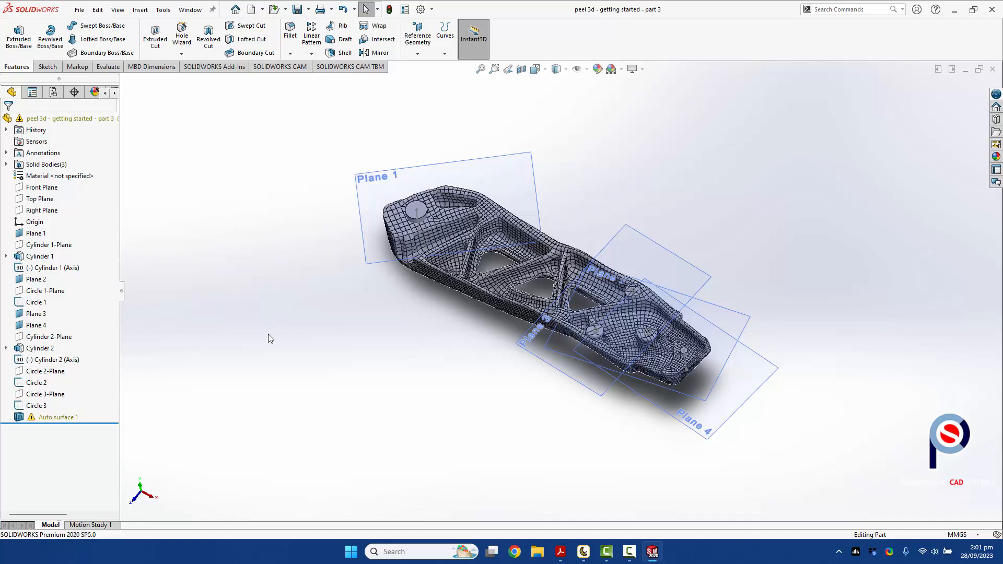
- Switch back to peel.CAD and save the project with the auto surface
click(585, 553)
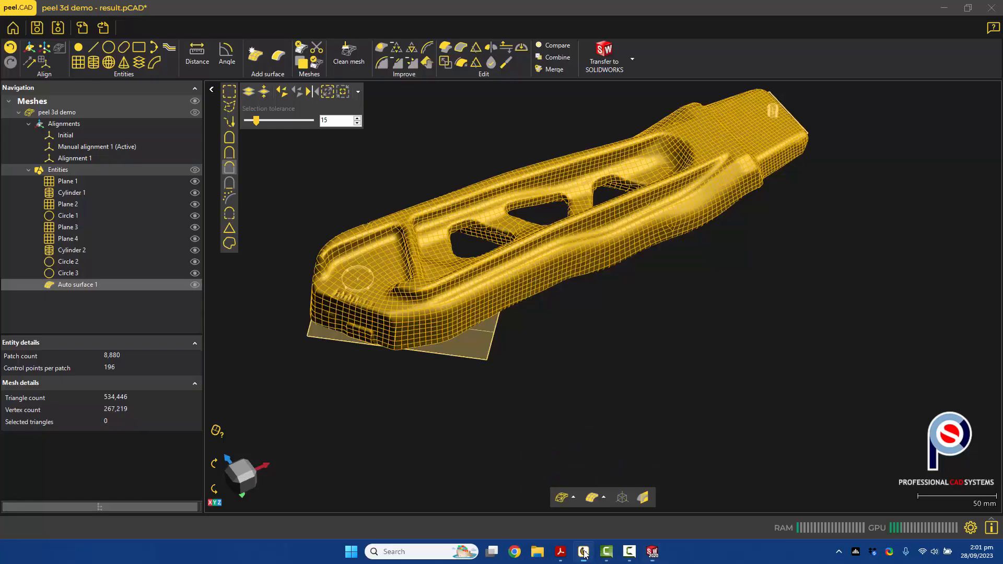
click(33, 29)
middle_drag(371, 199, 365, 209)
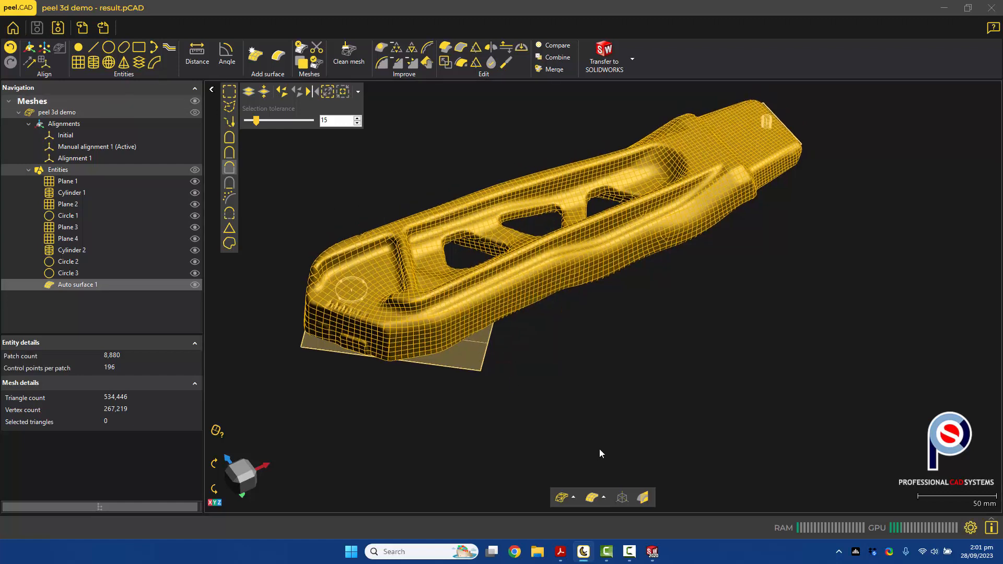